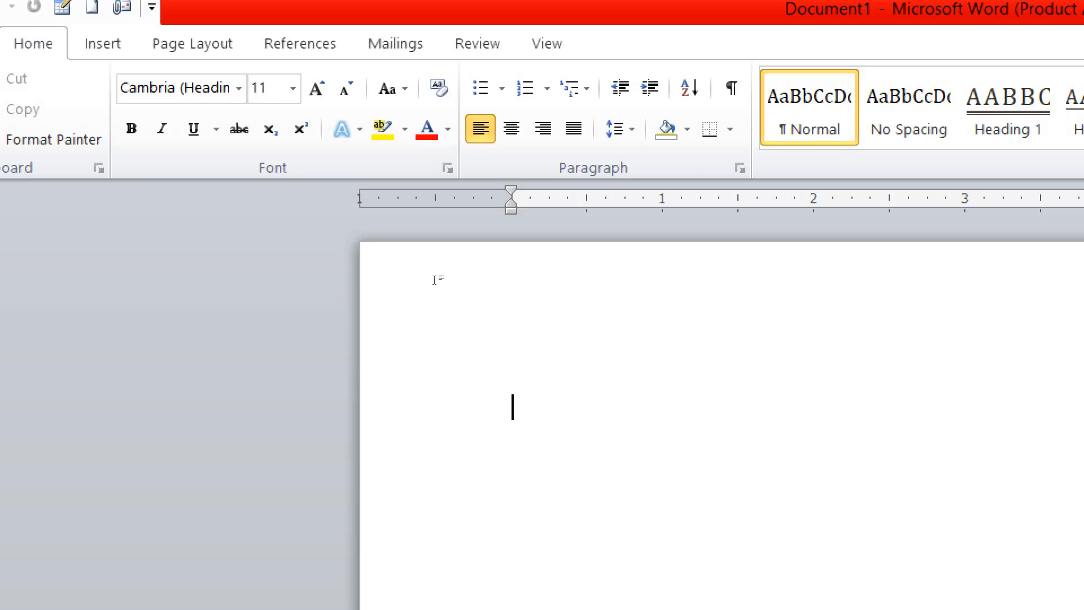
Generate sample paragraphs with =rand()
text(=)
text(rand)
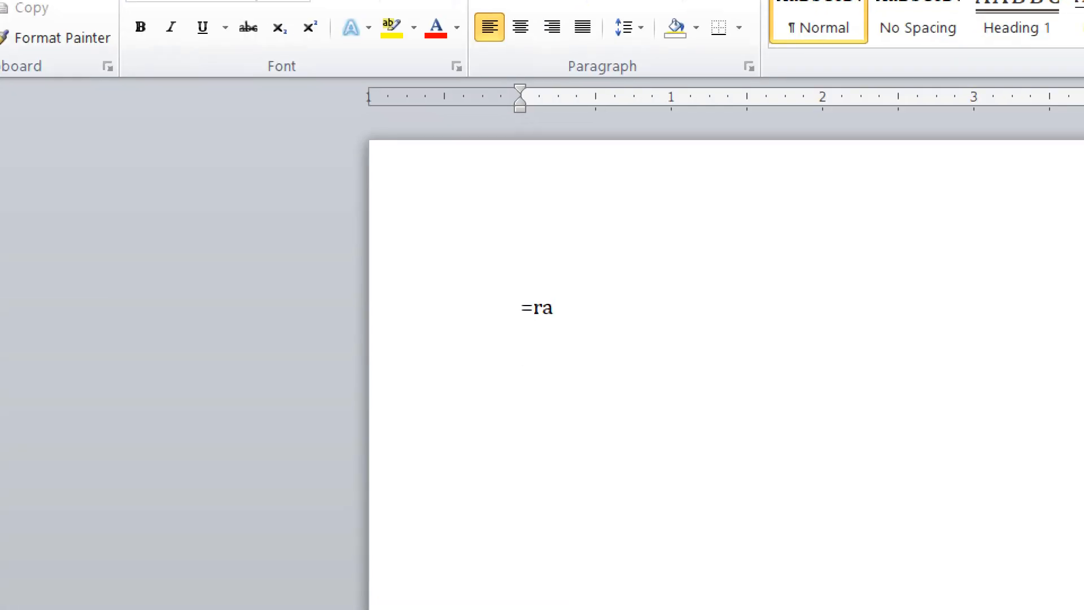
text(())
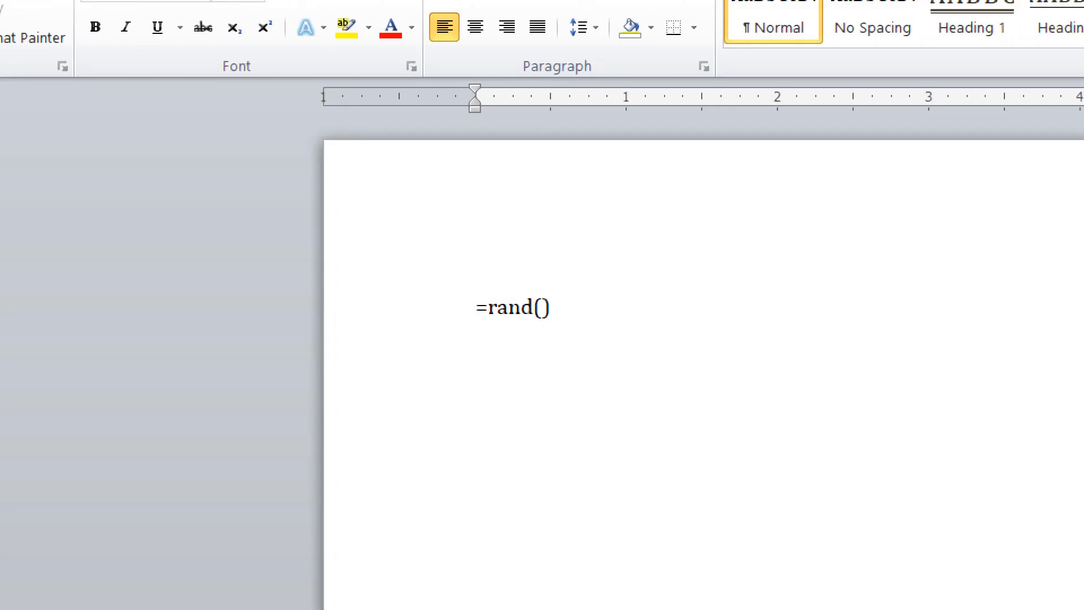
key(Return)
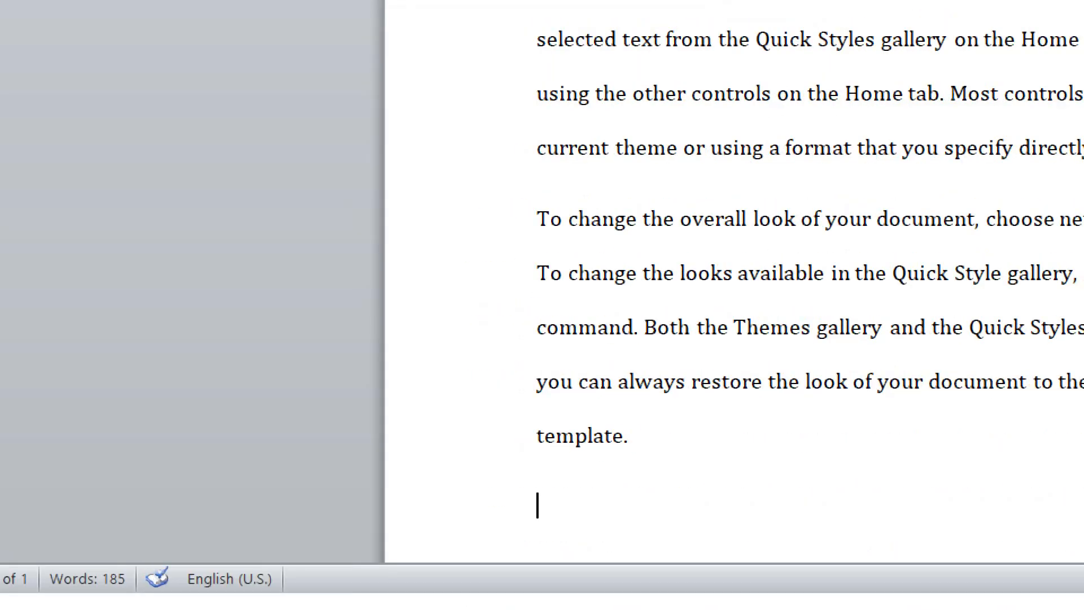
scroll(324, 534, up, 2)
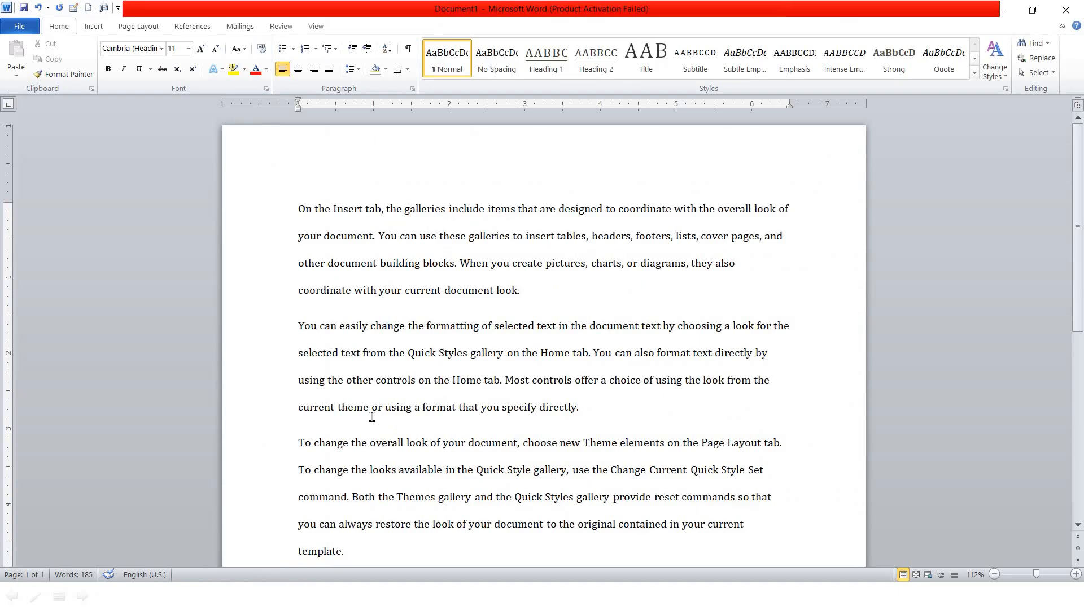
Delete all the text, undo, delete it again, and bring up the Start menu
key(ctrl+a)
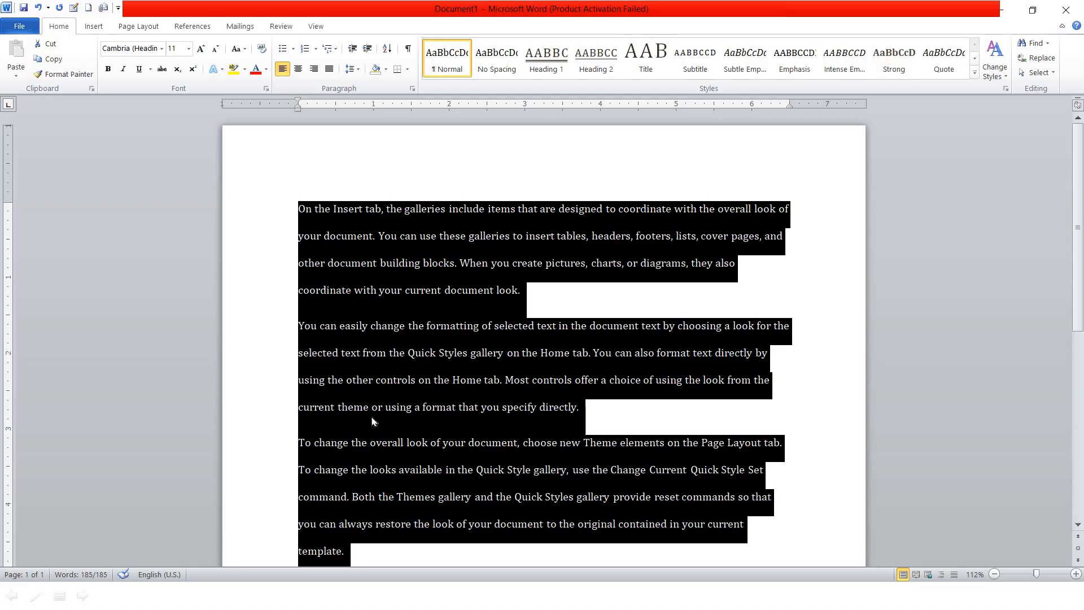
key(Delete)
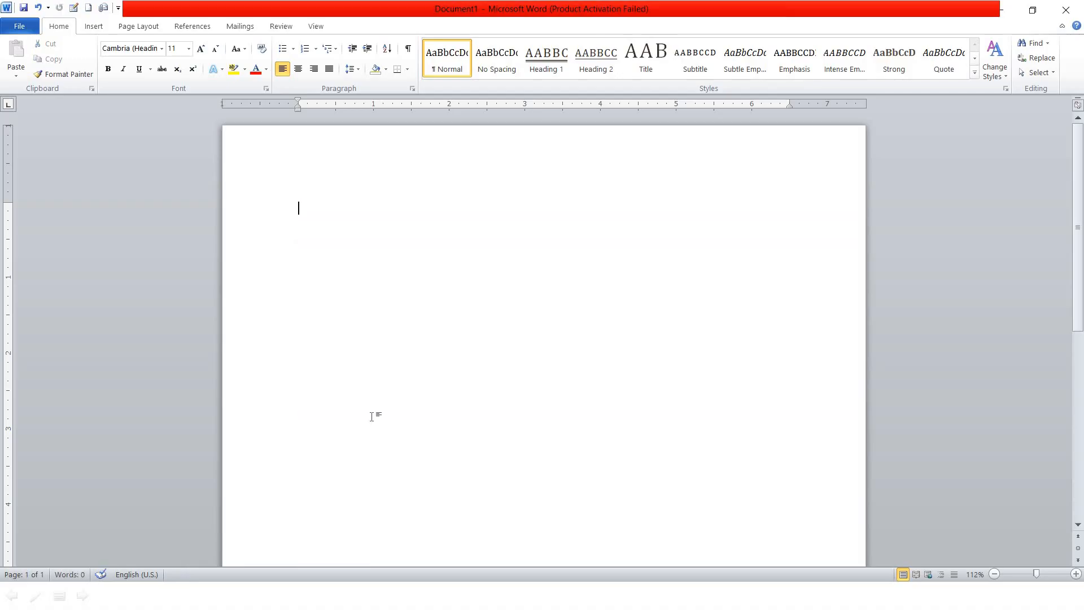
key(ctrl+z)
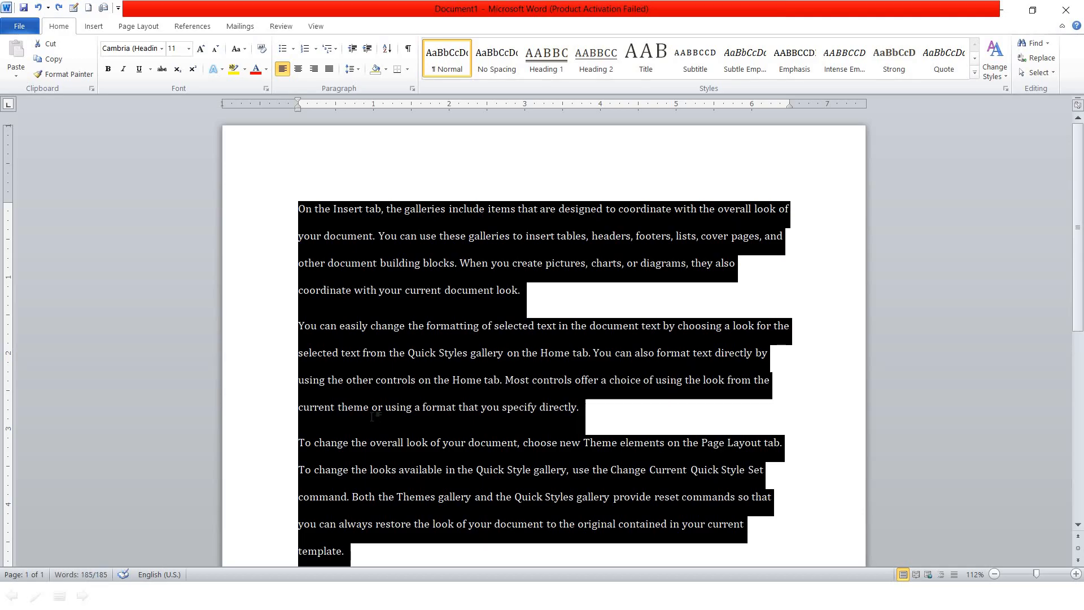
key(Delete)
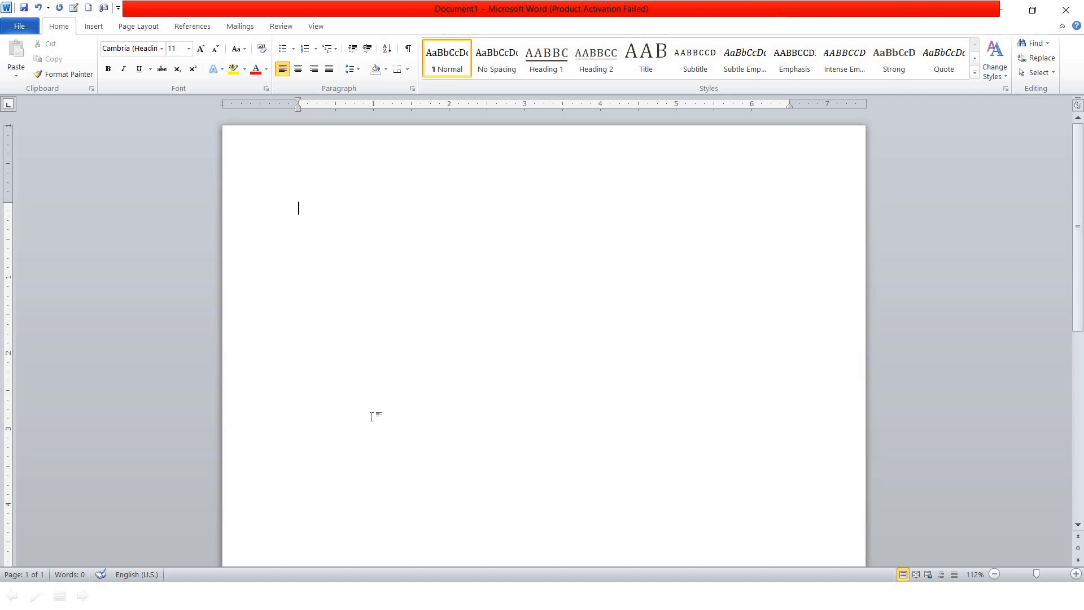
key(super)
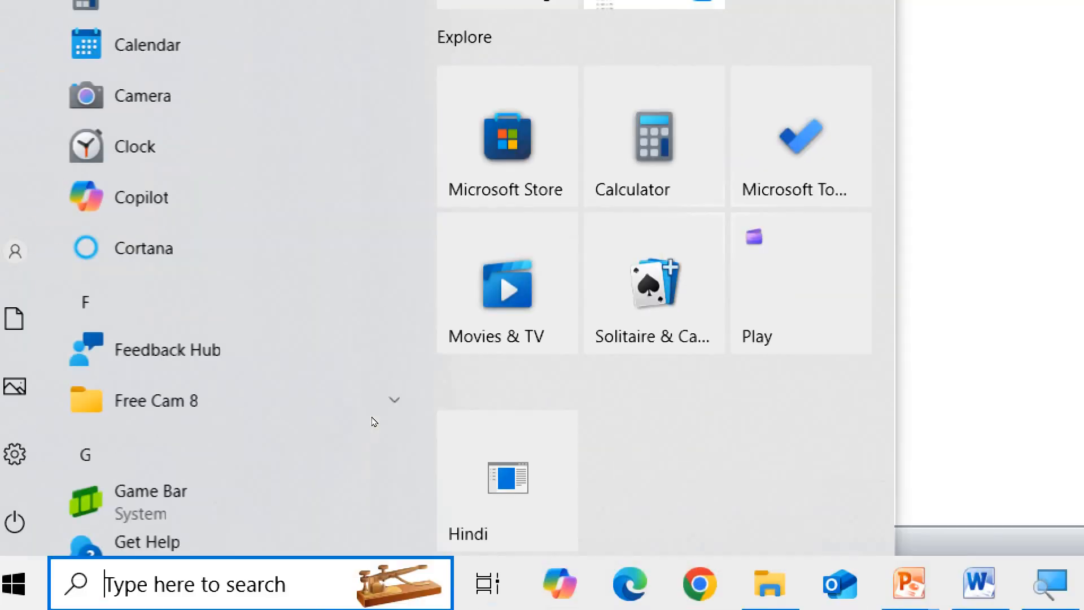
Insert one sample paragraph with =rand(1), removing a stray asterisk afterwards
key(super)
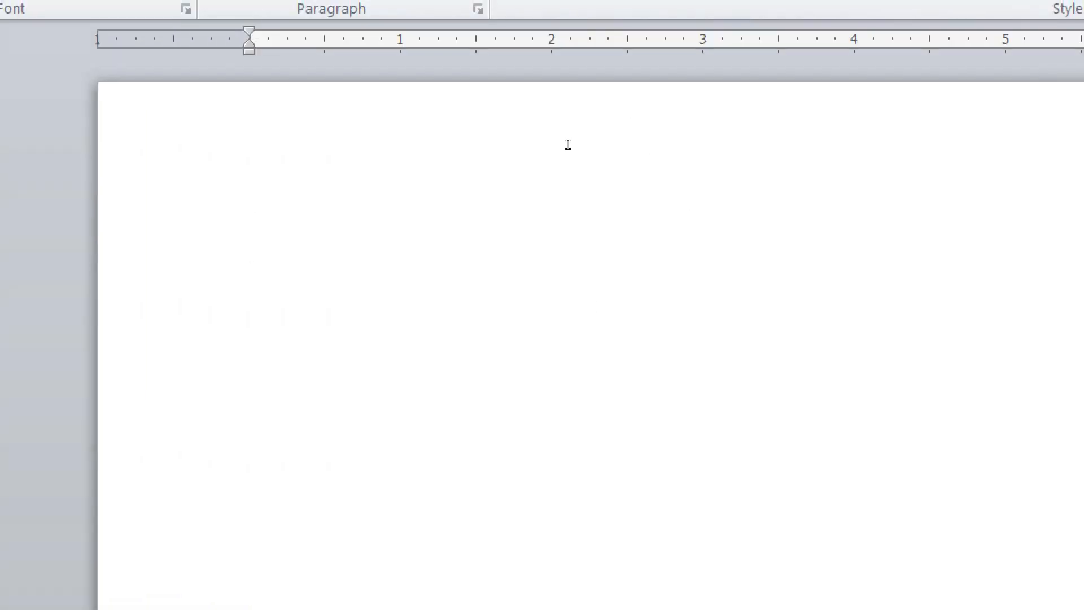
text(=)
text(rand)
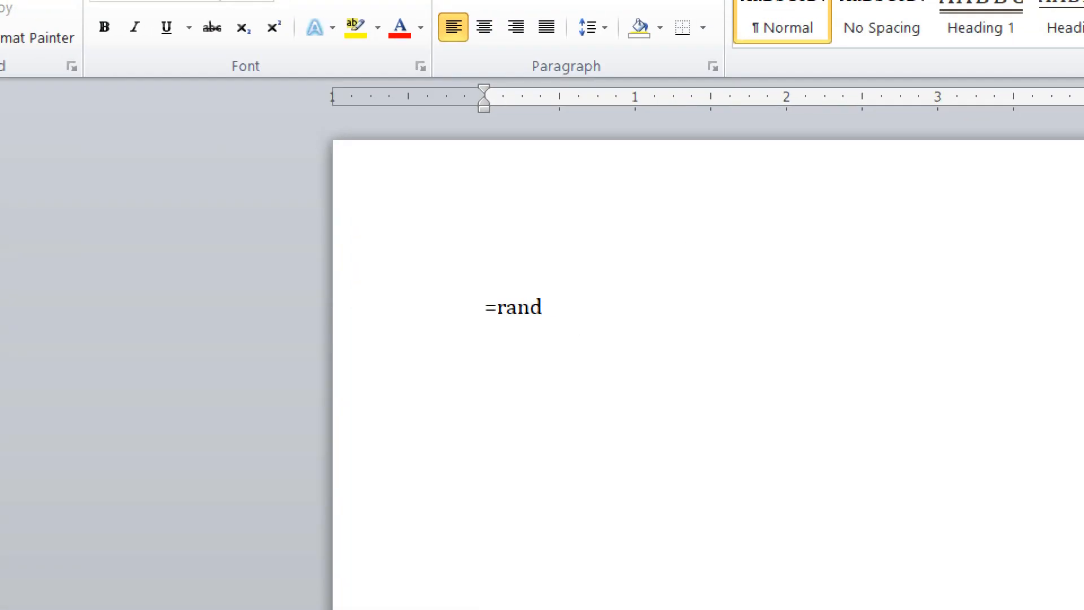
text((1)
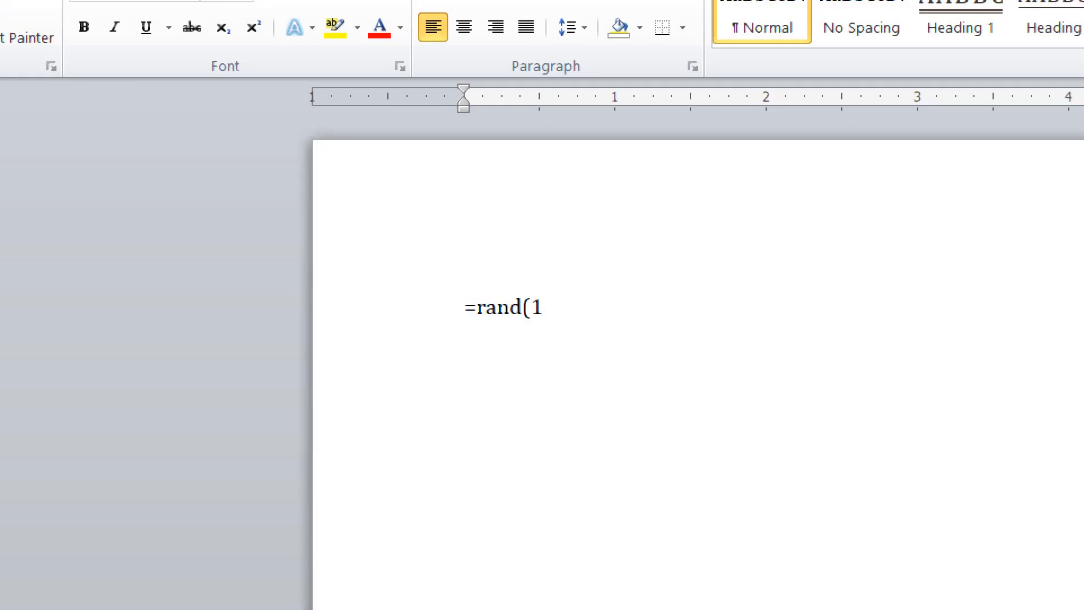
text())
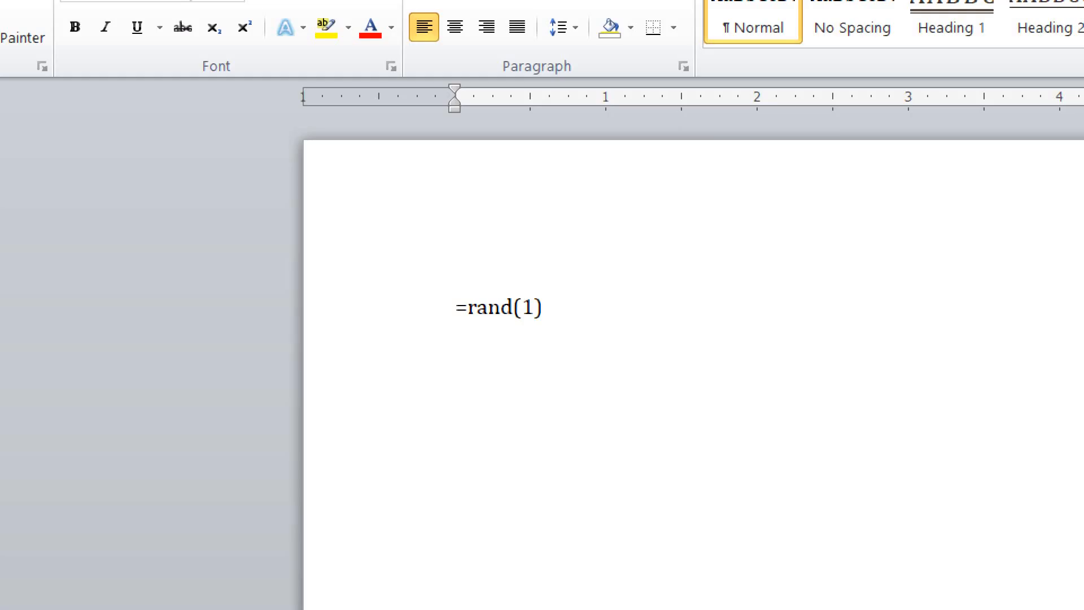
key(Return)
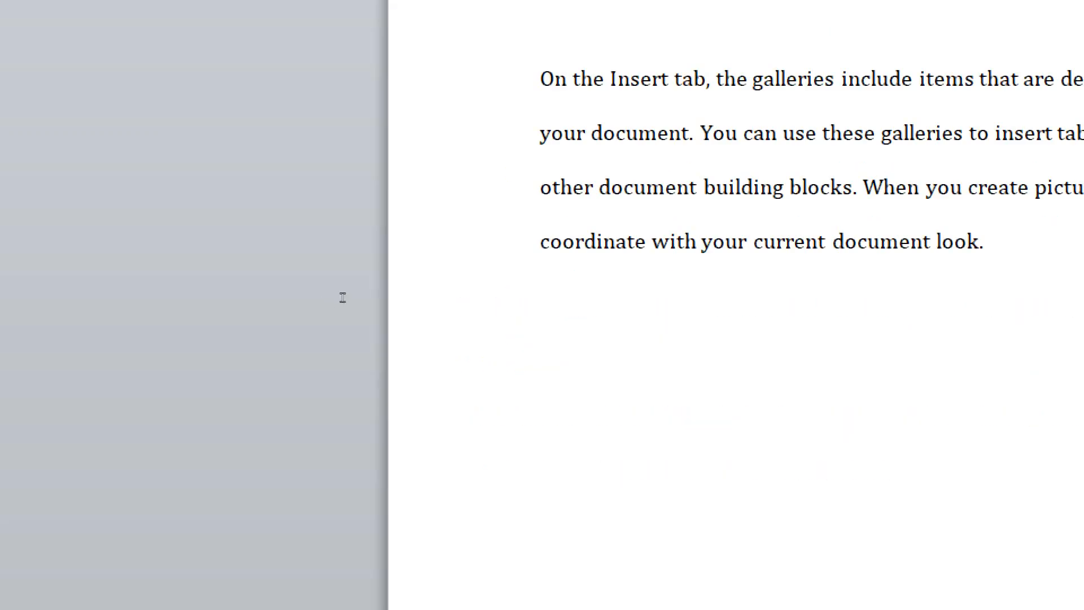
text(*)
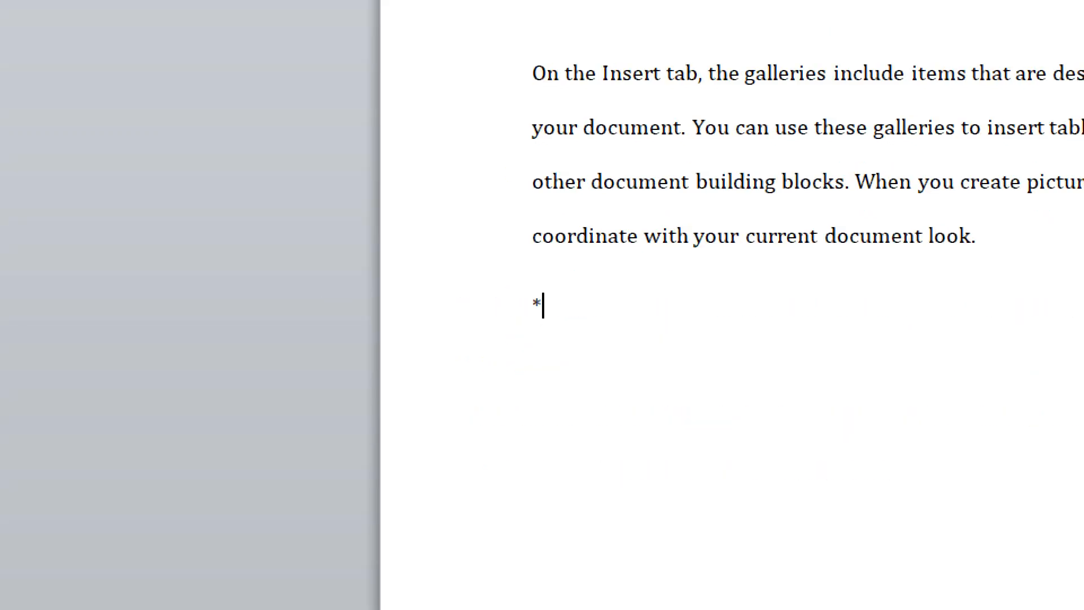
key(BackSpace)
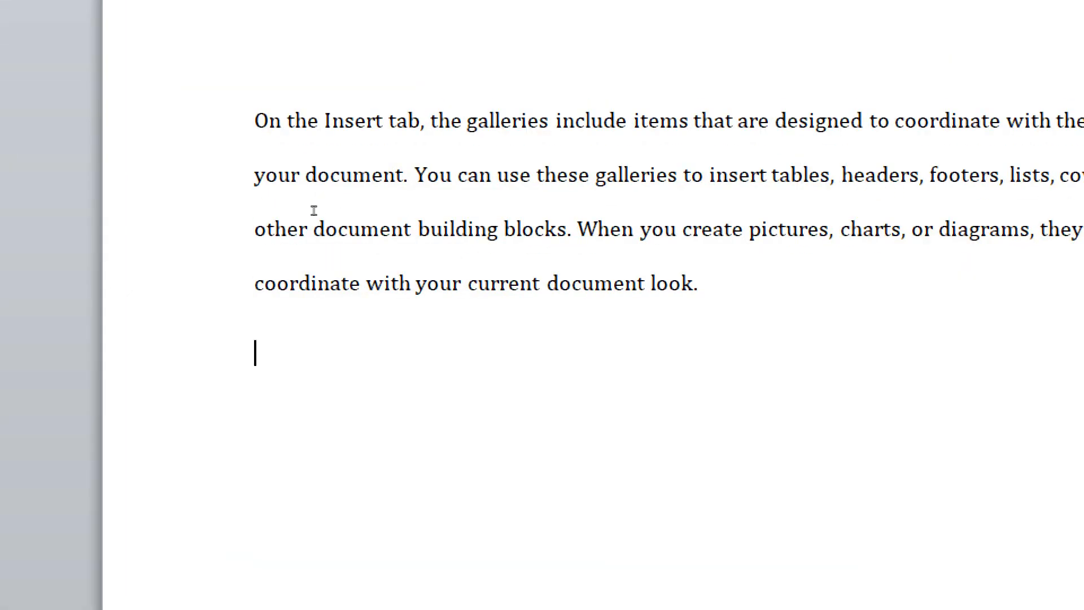
Move the opening word 'On' to the paragraph's end, pasted twice, and select 'the'
double_click(267, 121)
key(ctrl+c)
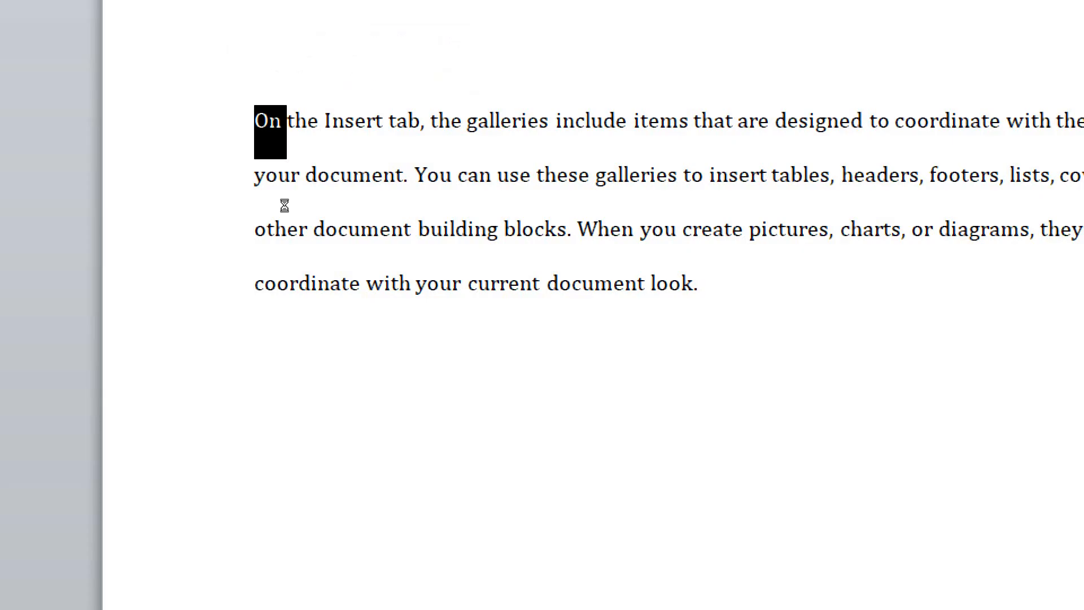
key(Delete)
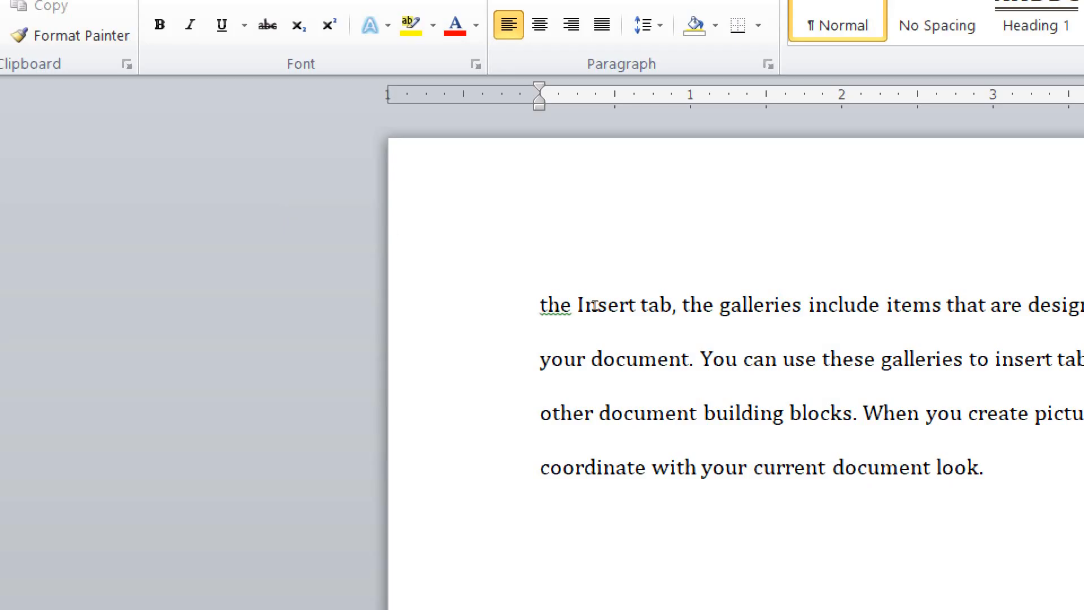
key(ctrl+End)
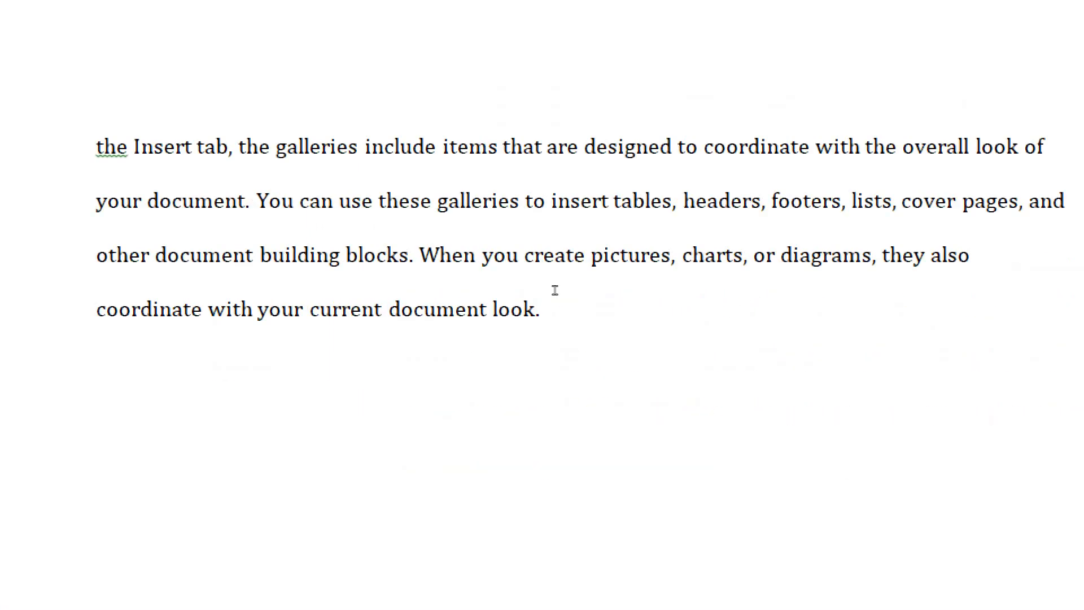
key(ctrl+v)
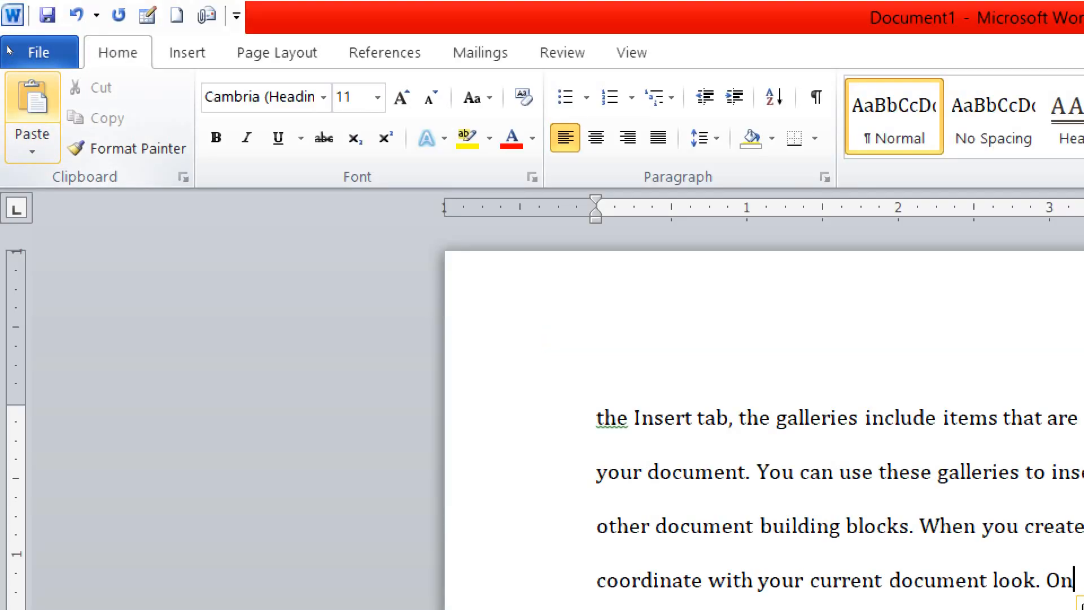
key(ctrl+v)
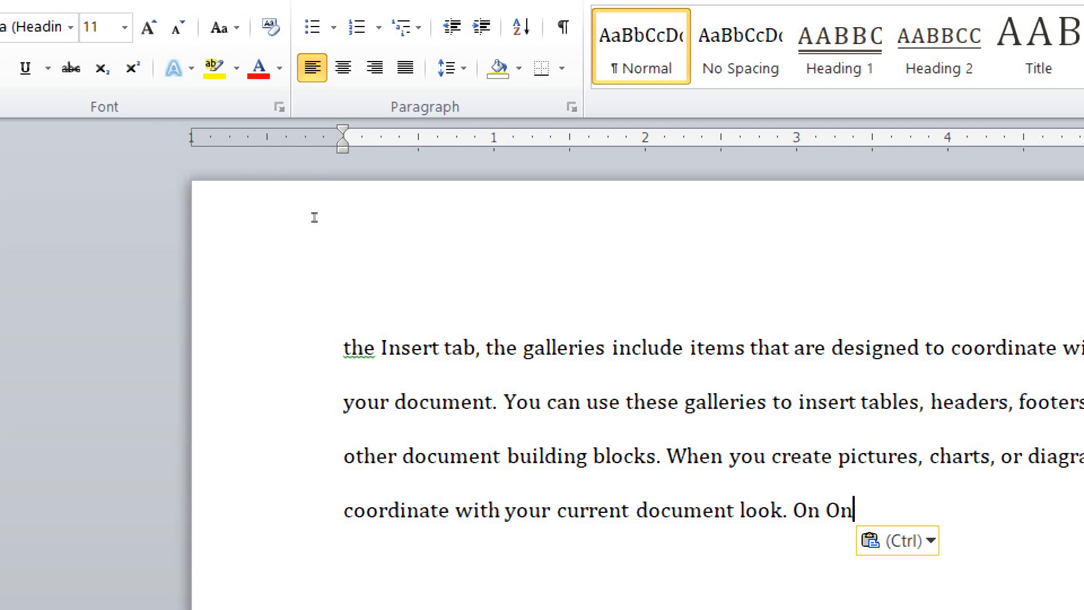
key(F7)
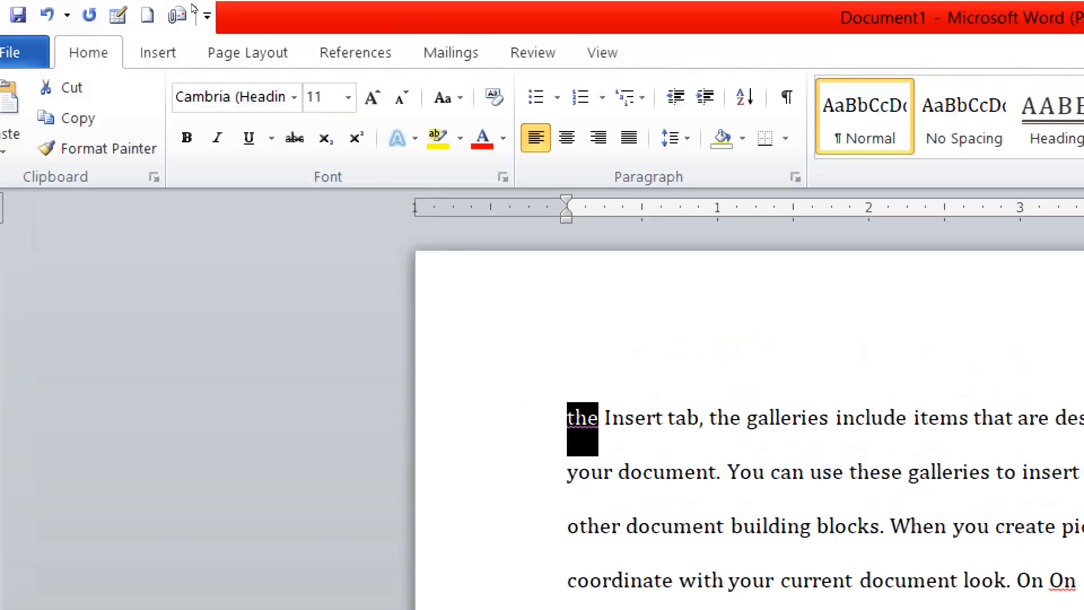
Copy 'the' and paste it at the paragraph's end after 'On On'
click(96, 48)
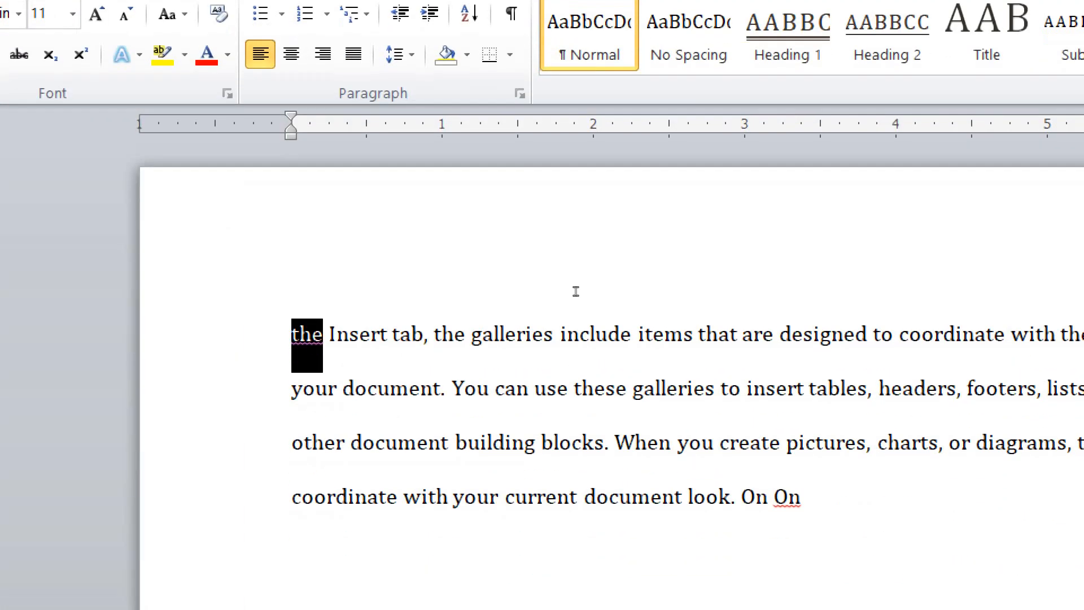
key(ctrl+End)
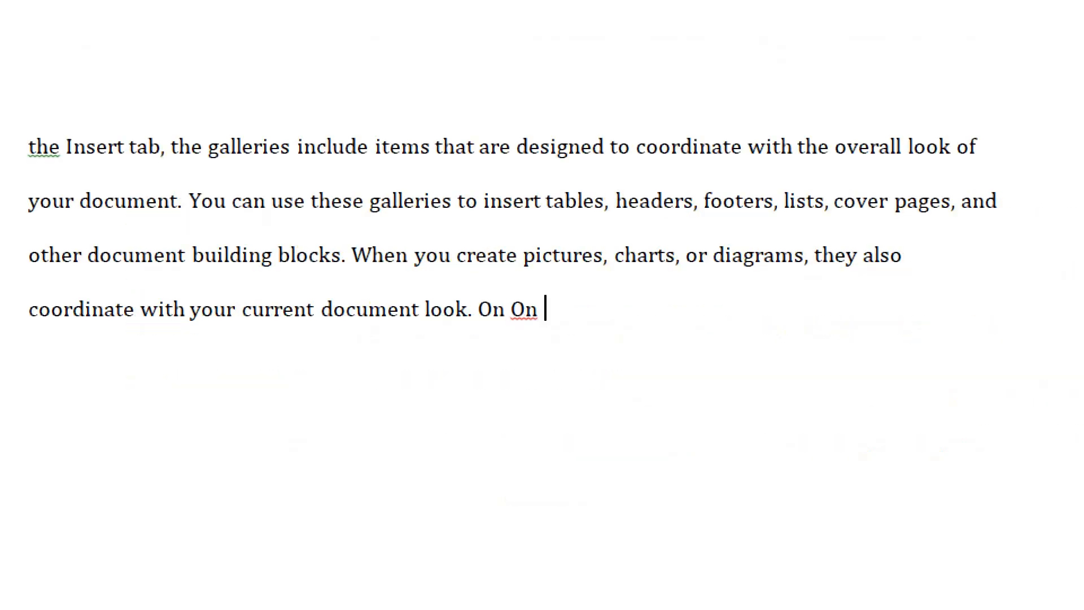
key(ctrl+v)
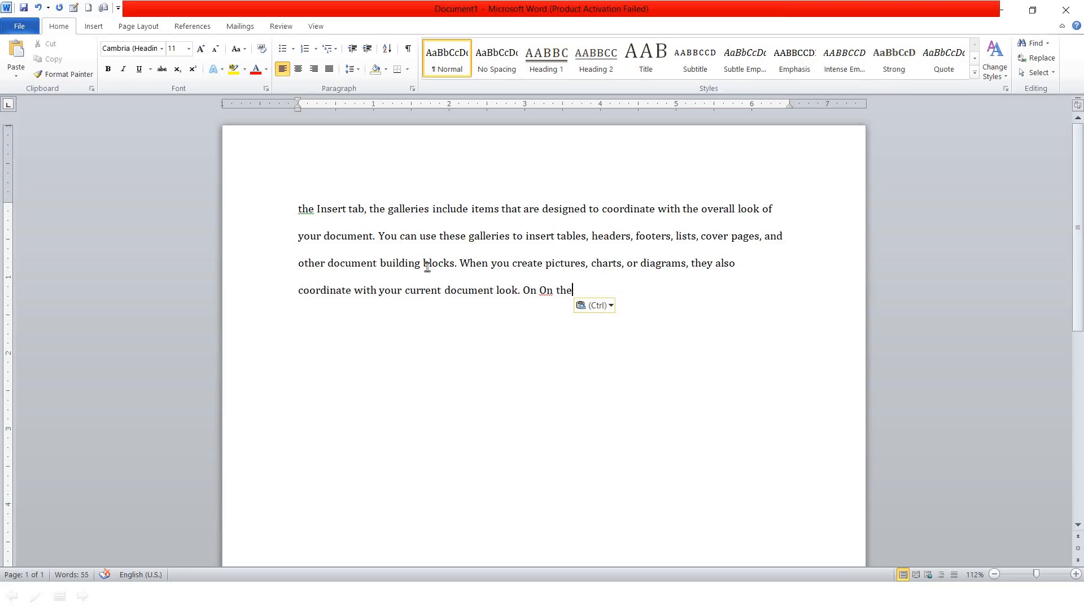
Replace the paragraph with the word 'Heading' styled as Heading 1
drag(613, 317, 273, 208)
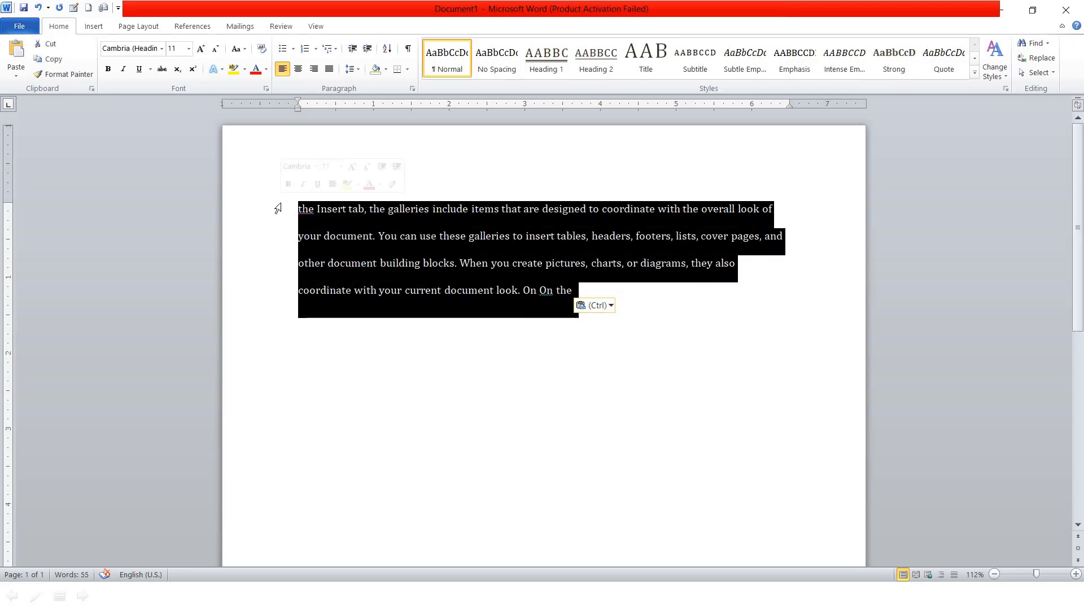
key(BackSpace)
text(Heading)
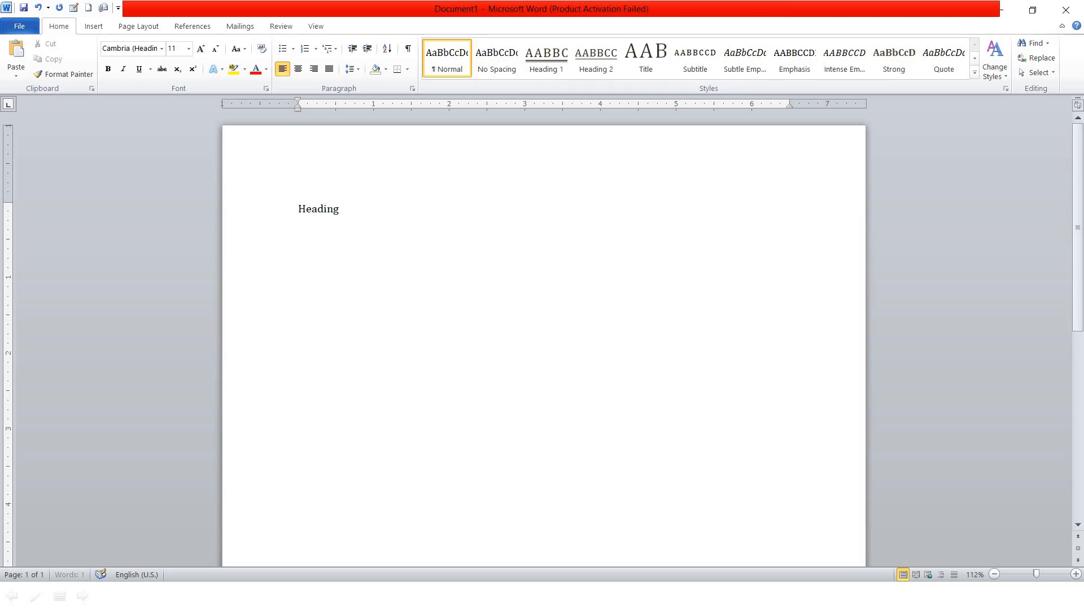
click(278, 208)
key(BackSpace)
text(Heading)
click(278, 208)
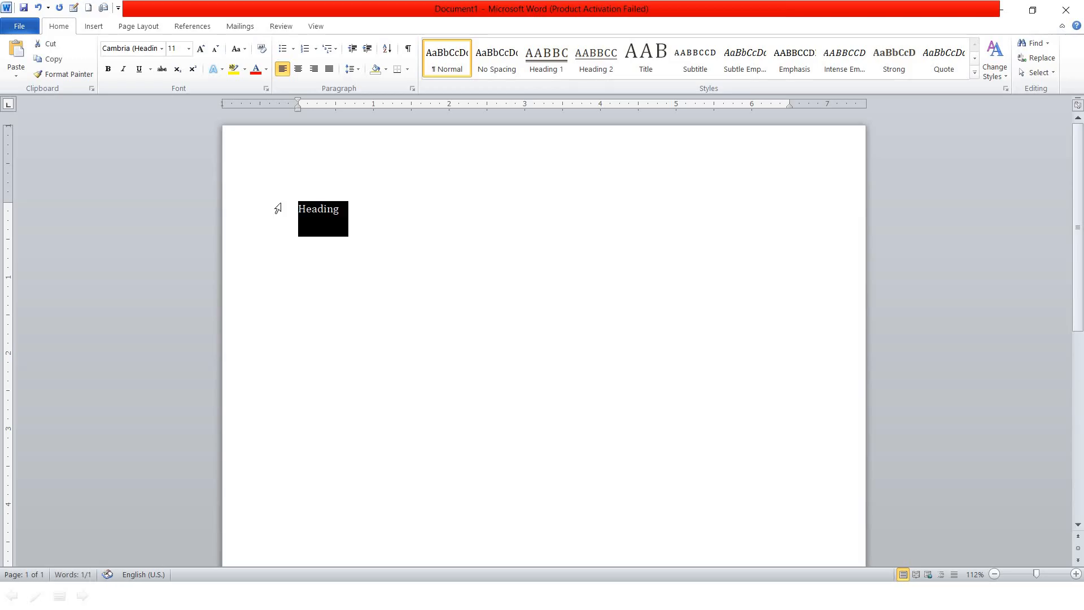
key(ctrl+shift+period)
key(ctrl+shift+period)
key(ctrl+shift+period)
key(ctrl+shift+period)
key(ctrl+shift+period)
key(ctrl+shift+period)
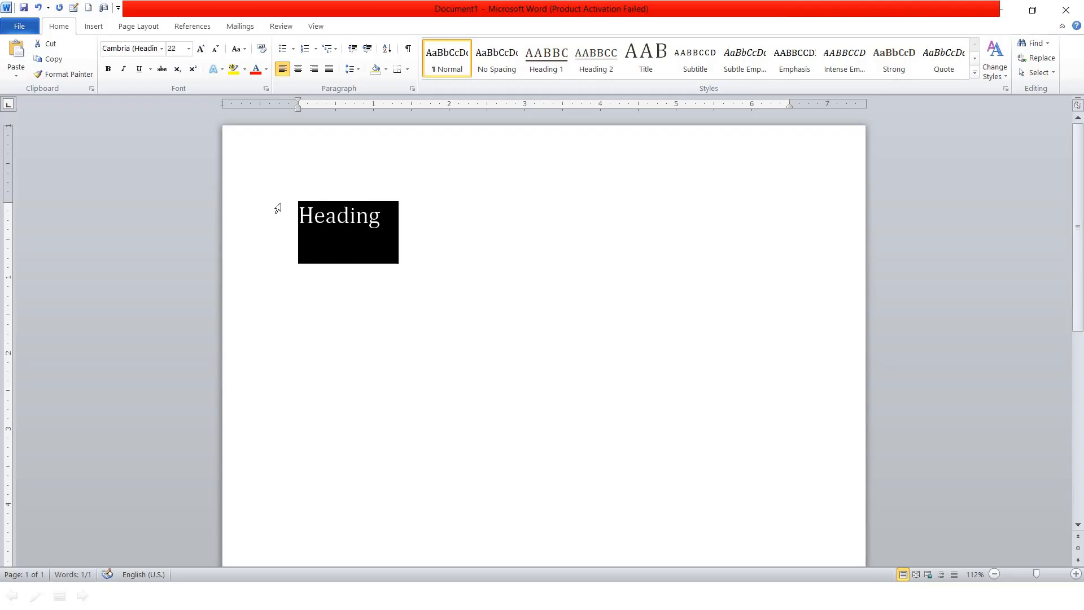
click(533, 127)
click(249, 187)
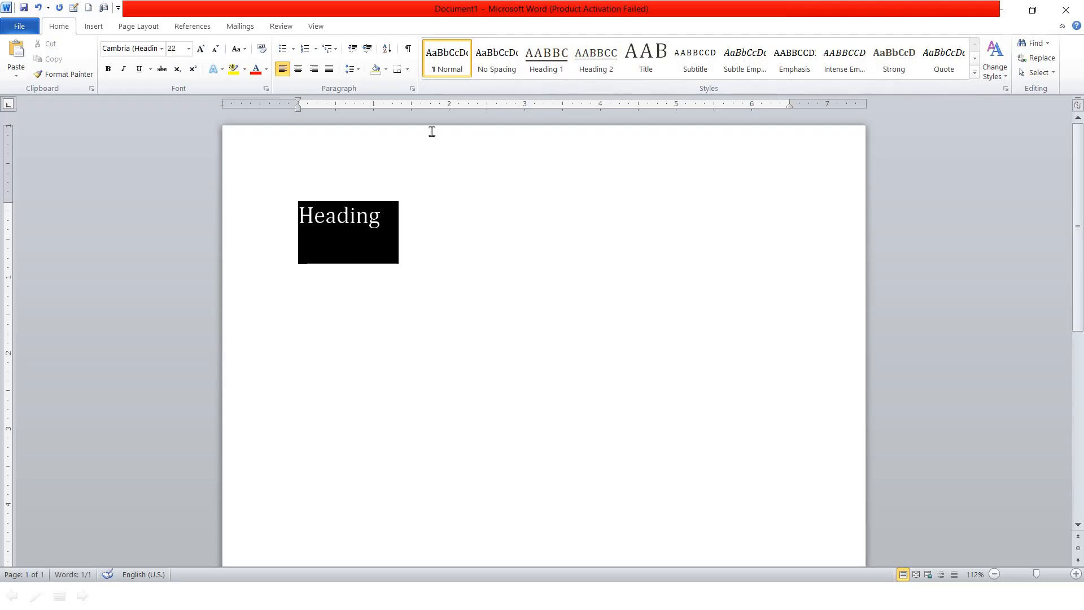
click(547, 57)
Add a plain 'Heading 2' line below and colour the HEADING title red
click(603, 240)
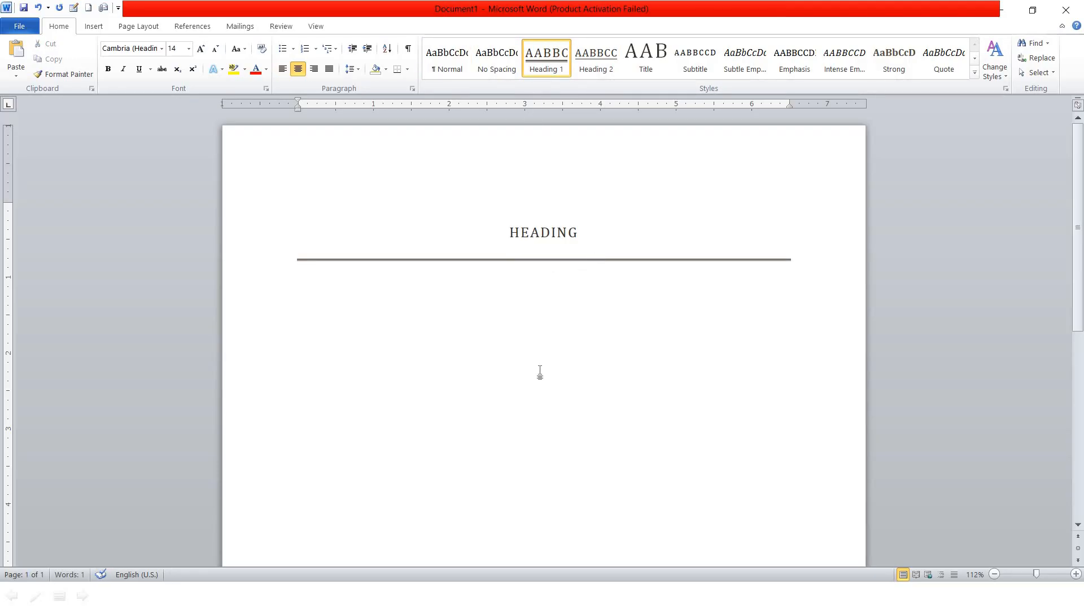
key(Return)
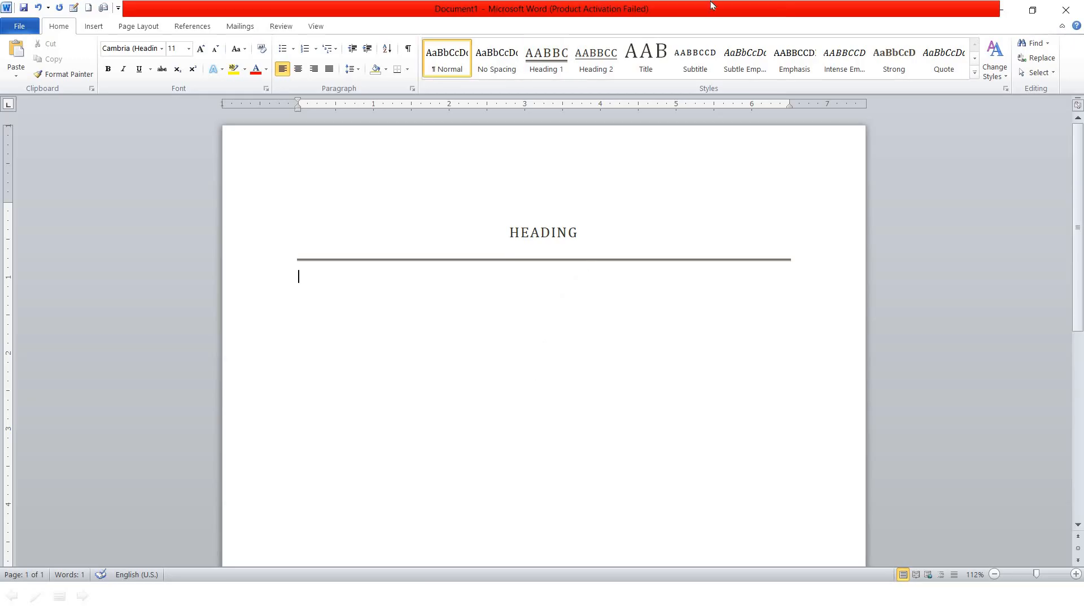
text(H)
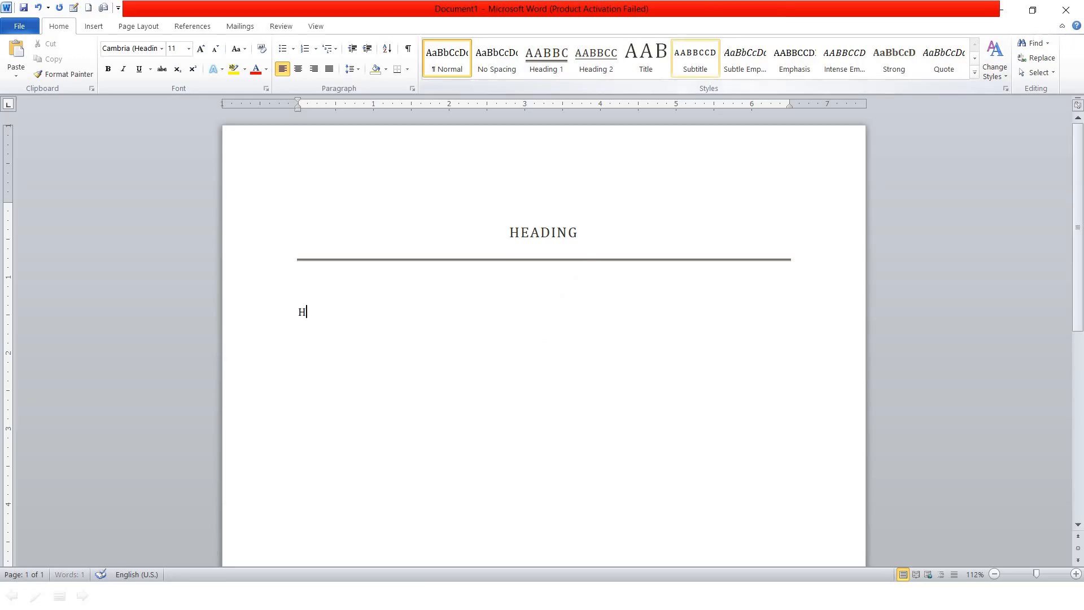
text(eading 2)
click(595, 274)
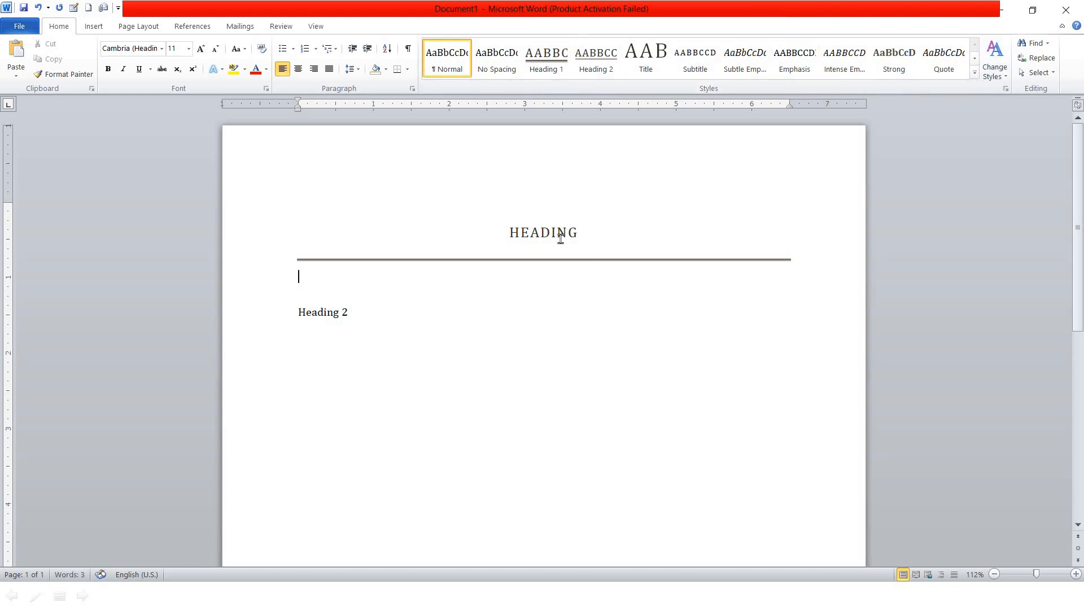
double_click(513, 232)
click(256, 69)
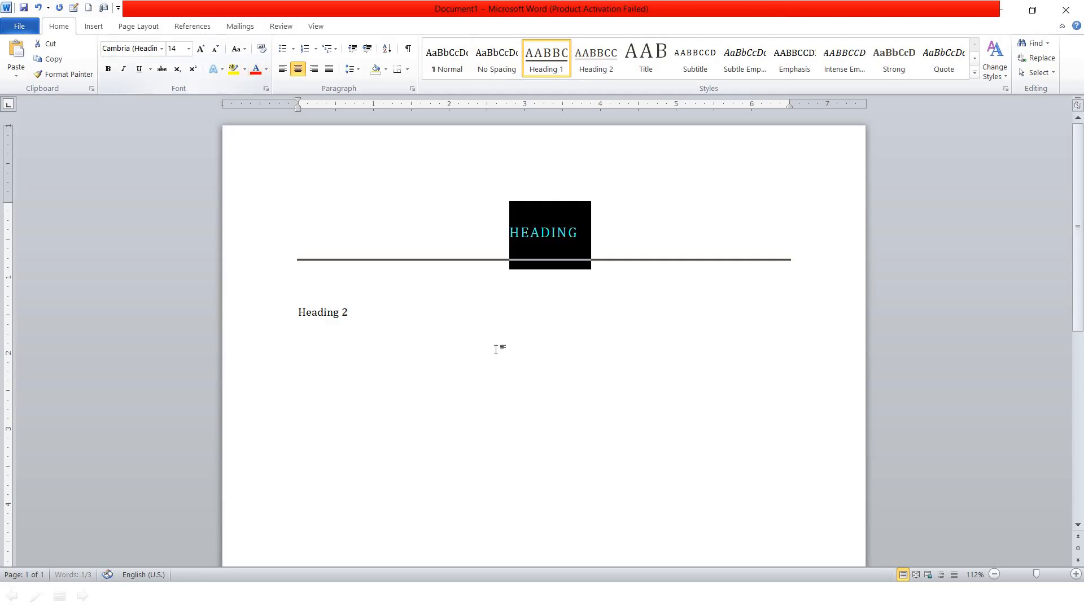
click(497, 346)
click(541, 242)
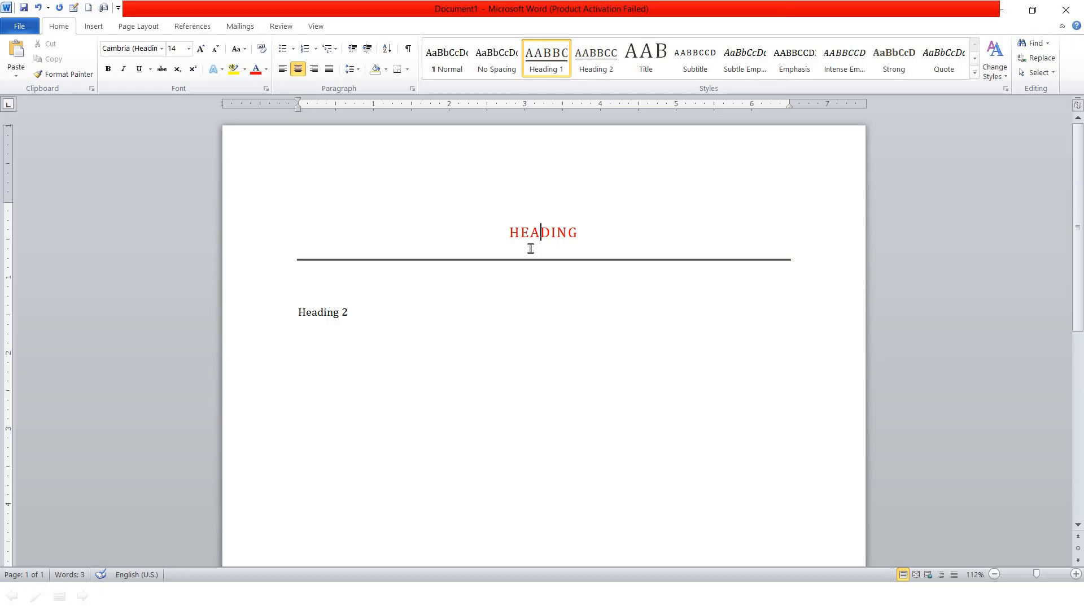
Copy the red HEADING title's formatting onto the 'Heading 2' line with Format Painter
click(335, 310)
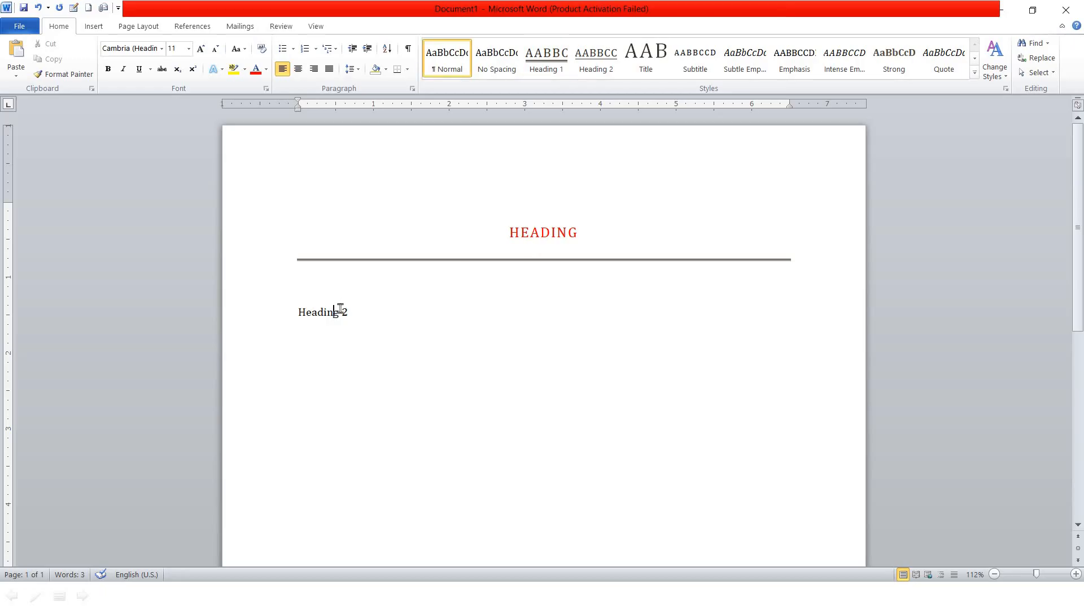
key(ctrl+alt+1)
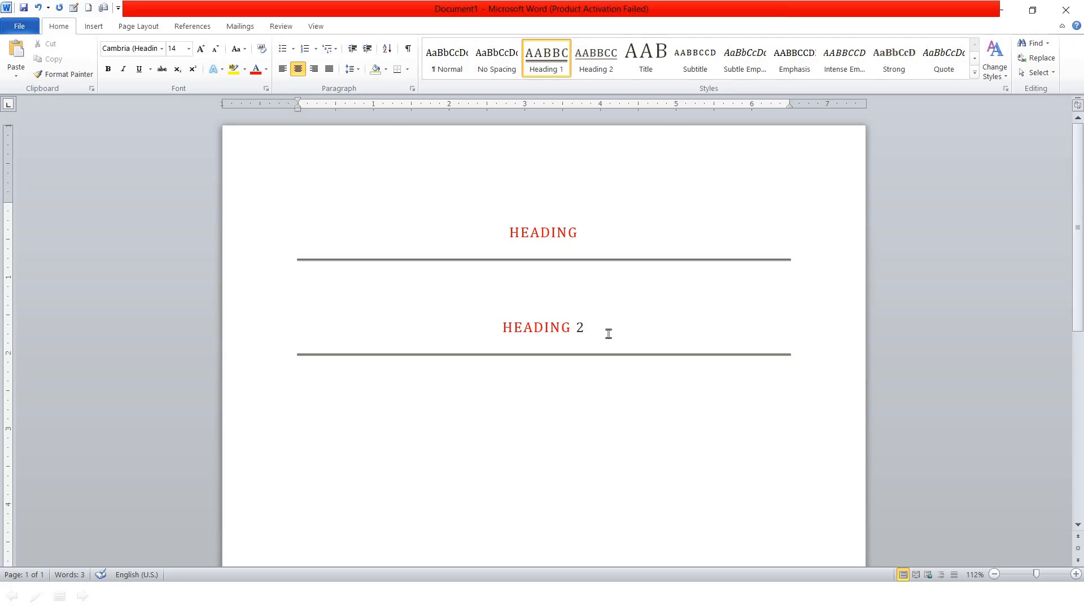
key(ctrl+z)
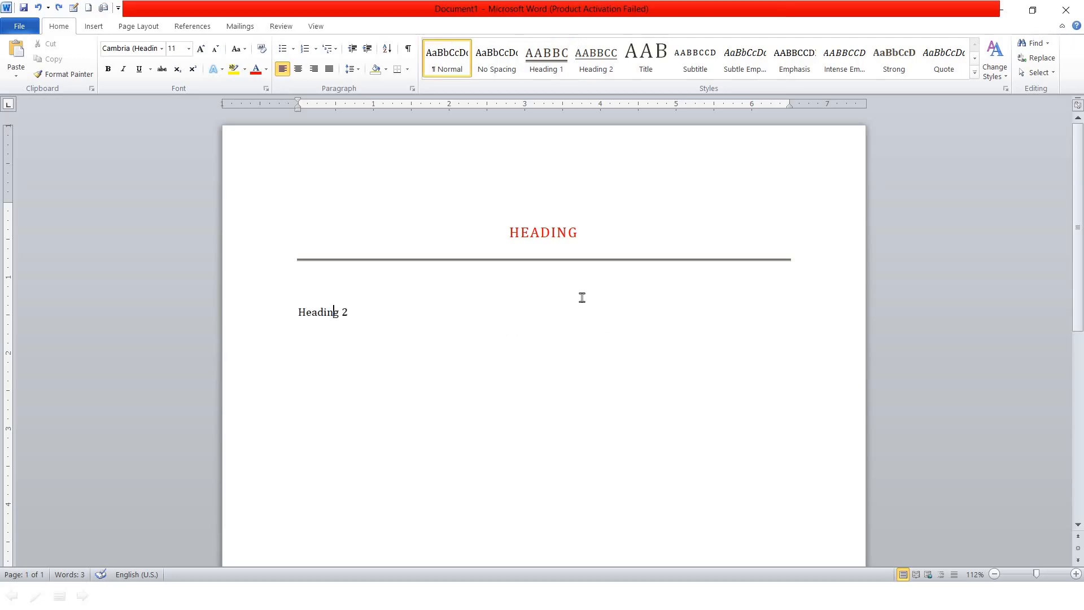
click(557, 229)
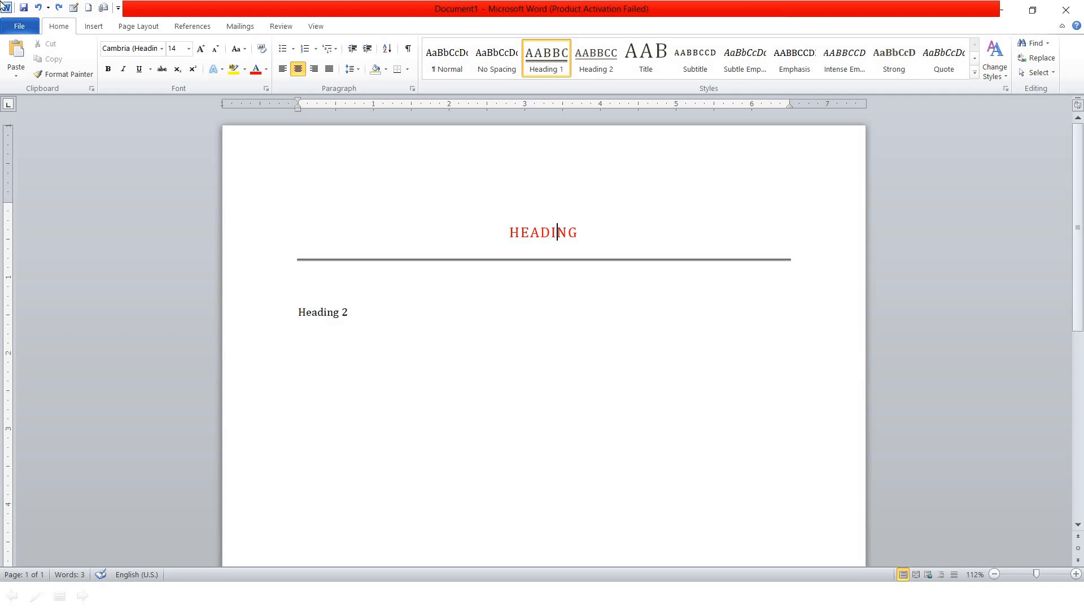
click(84, 74)
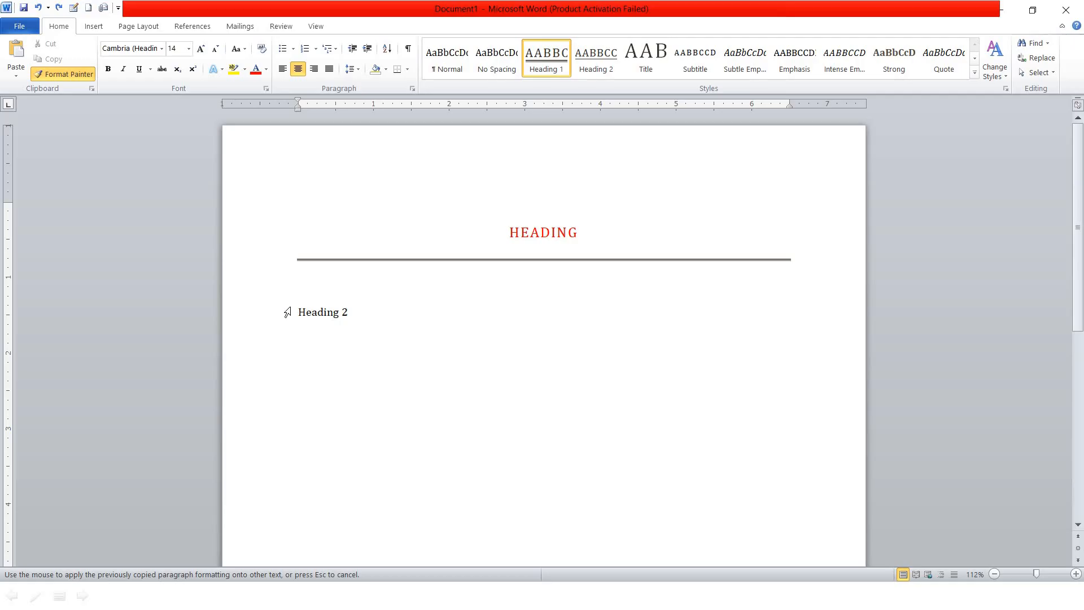
click(397, 308)
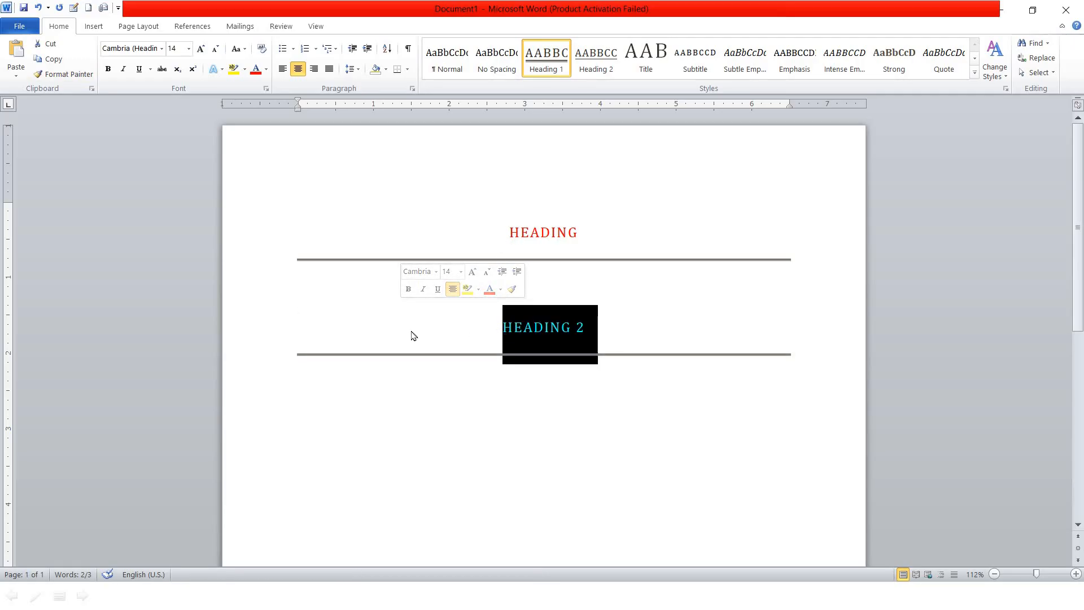
click(607, 330)
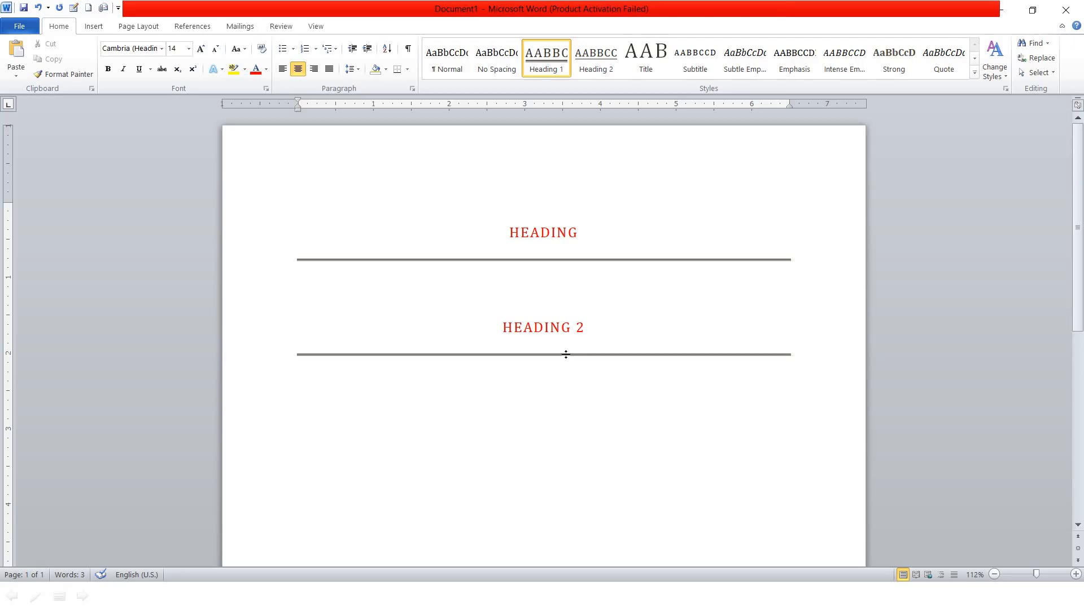
Delete both headings and switch to the PowerPoint slide of clipboard shortcuts
key(ctrl+a)
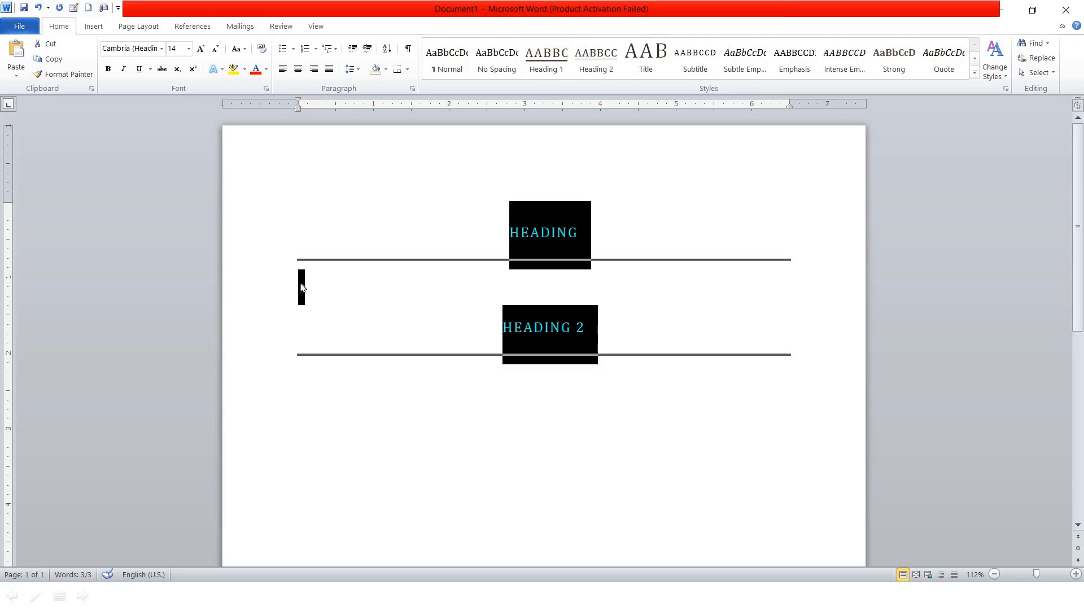
key(Delete)
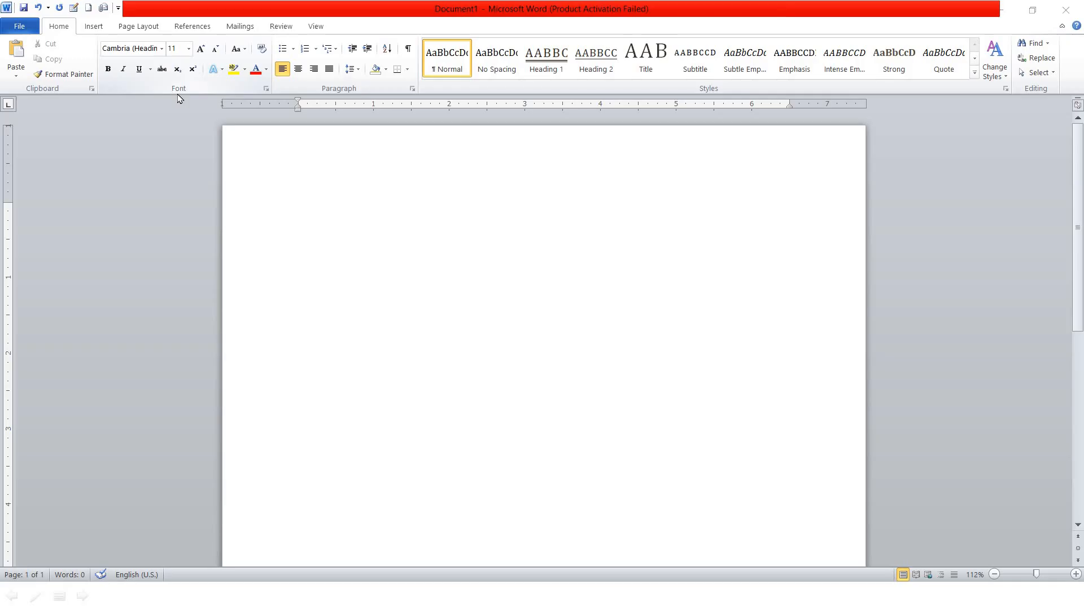
key(super)
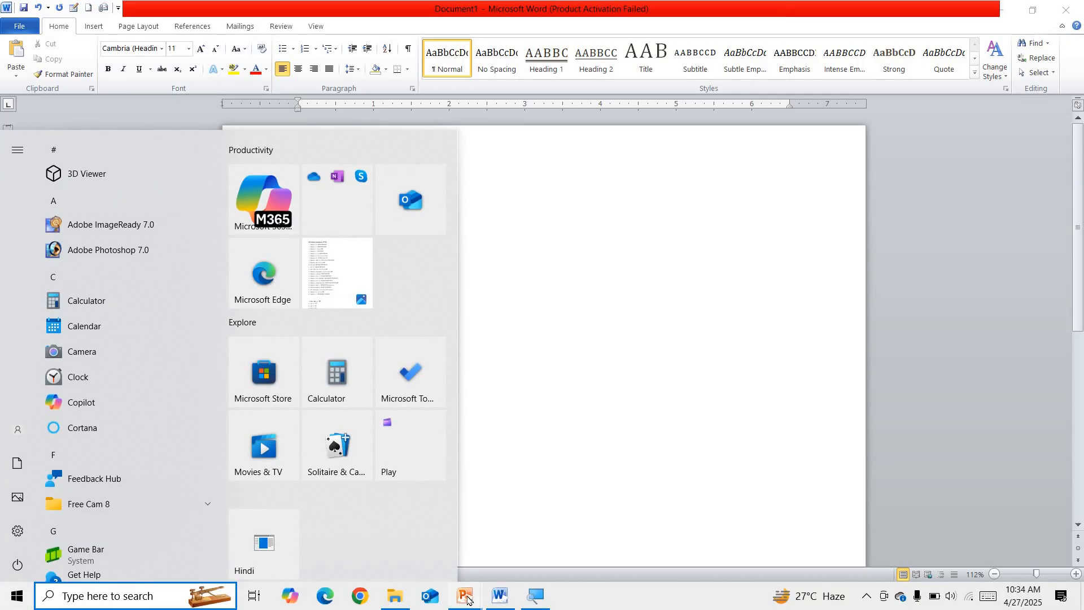
click(508, 542)
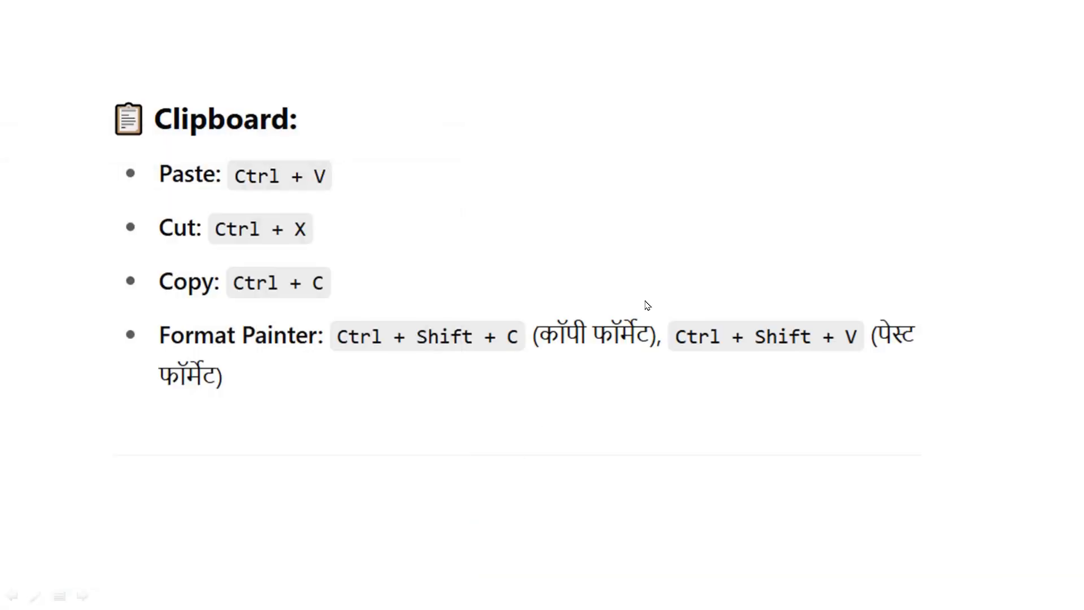
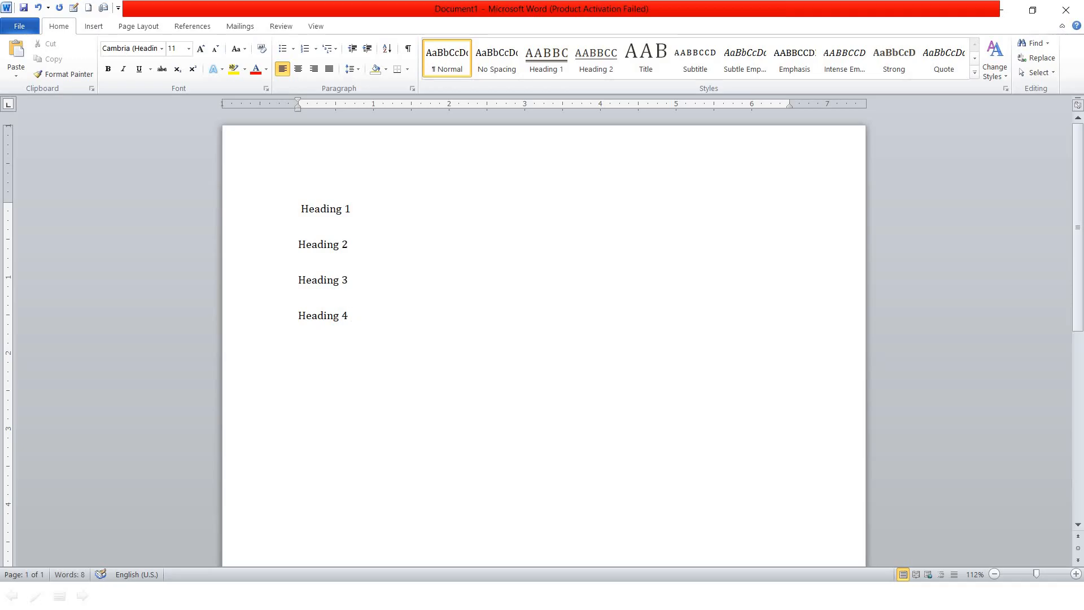
Type a 'Heading 6' line, then select everything and enlarge it to 20 pt
text(Heading 6)
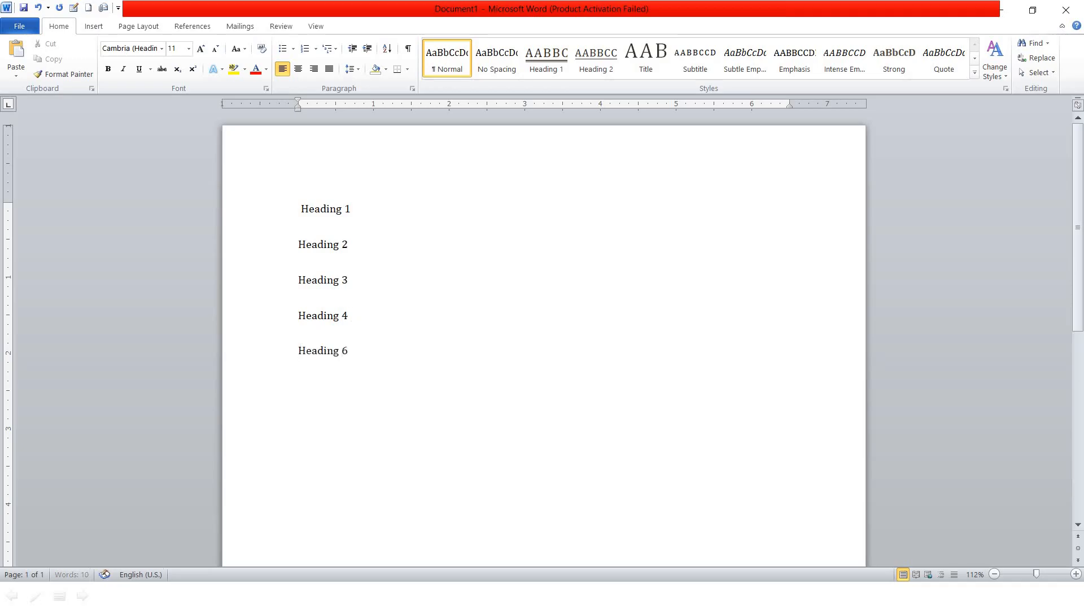
key(ctrl+a)
key(ctrl+shift+period)
key(ctrl+shift+period)
key(ctrl+shift+period)
key(ctrl+shift+period)
key(ctrl+shift+period)
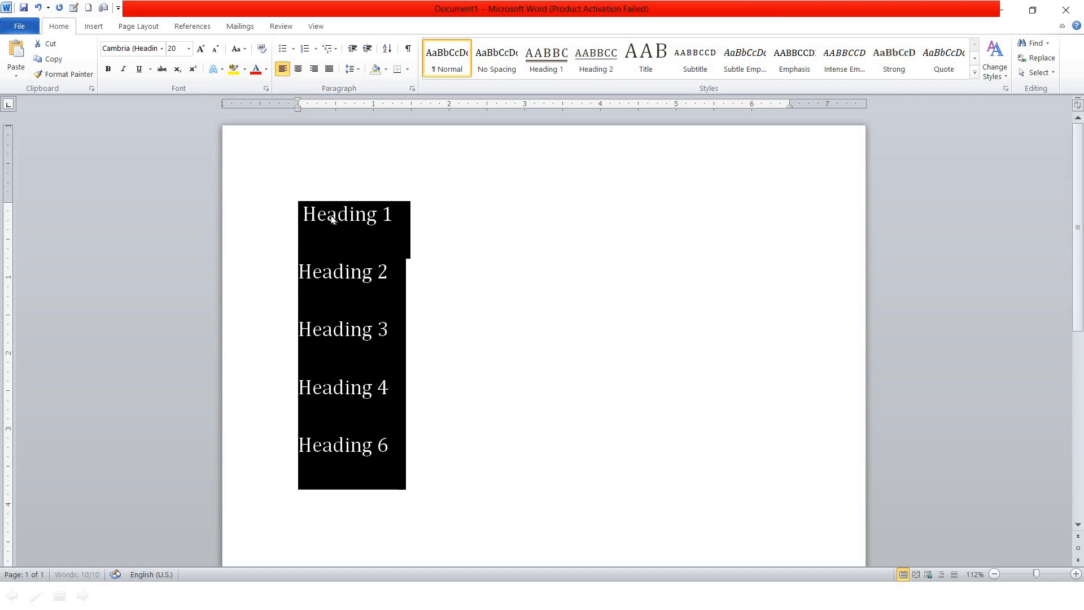
Set the Heading 1 line in Arial Black, then change it to Algerian
click(491, 329)
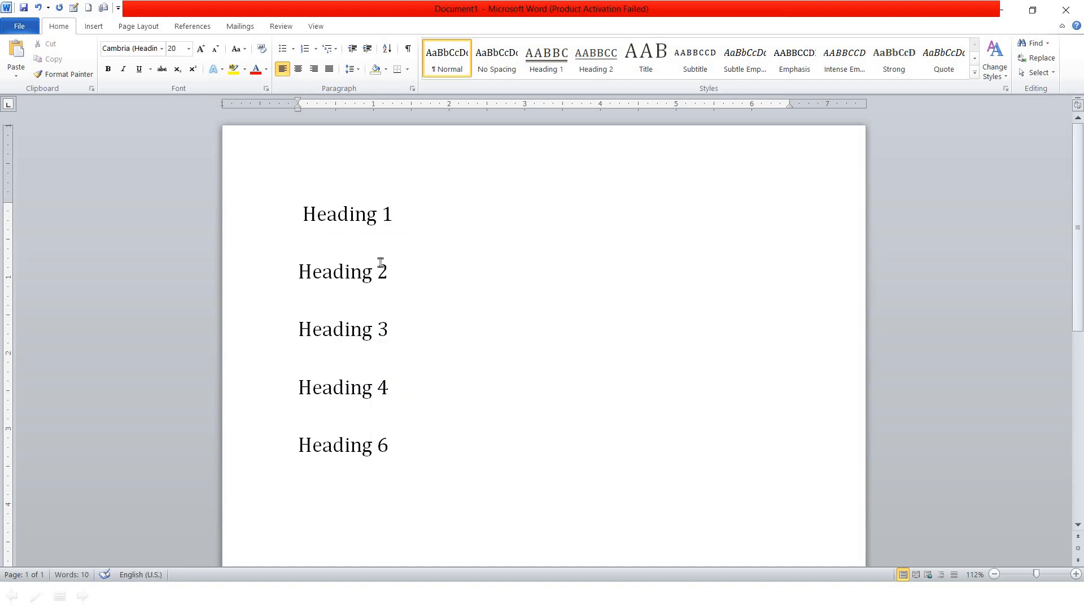
click(407, 207)
click(295, 198)
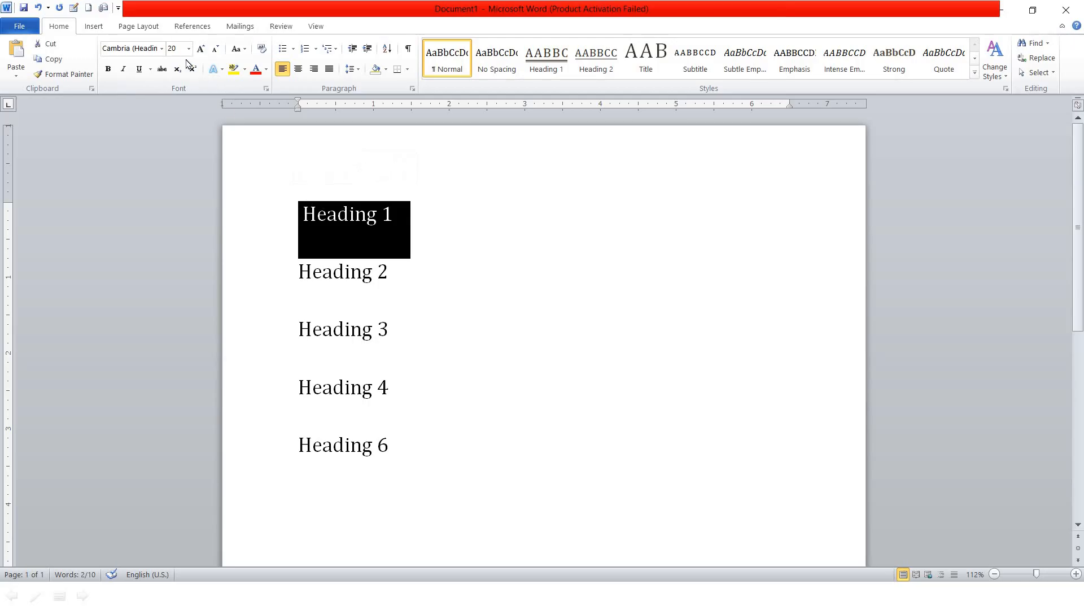
click(161, 49)
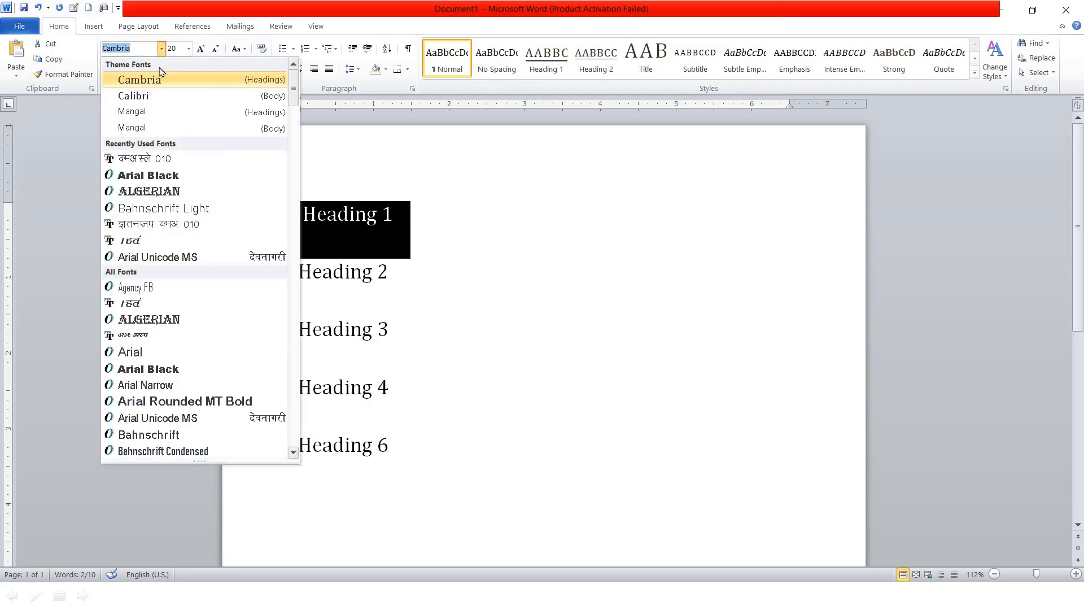
click(177, 179)
click(487, 262)
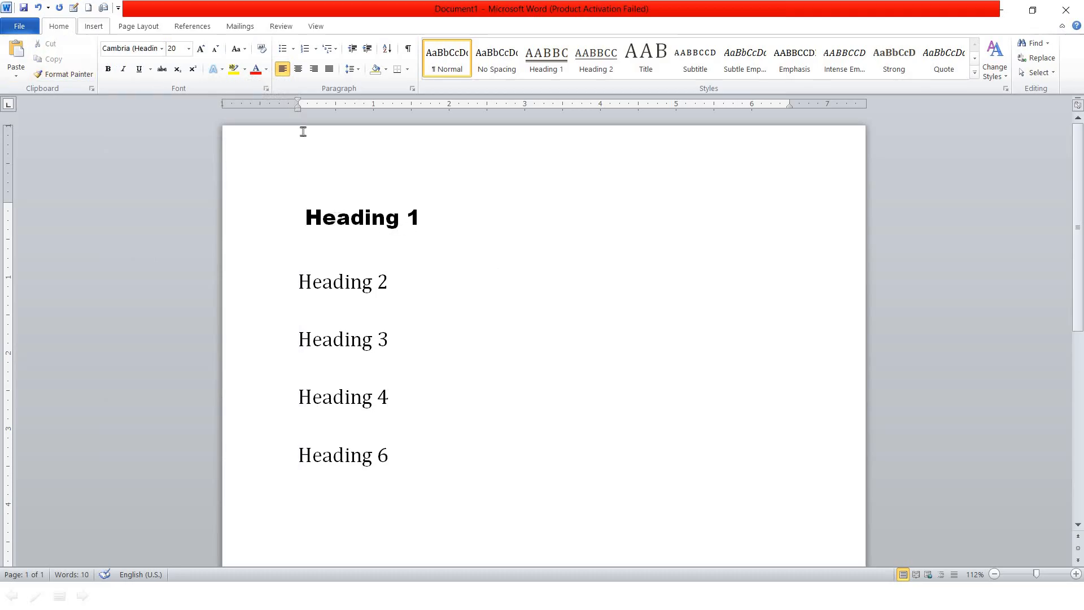
triple_click(310, 212)
click(162, 48)
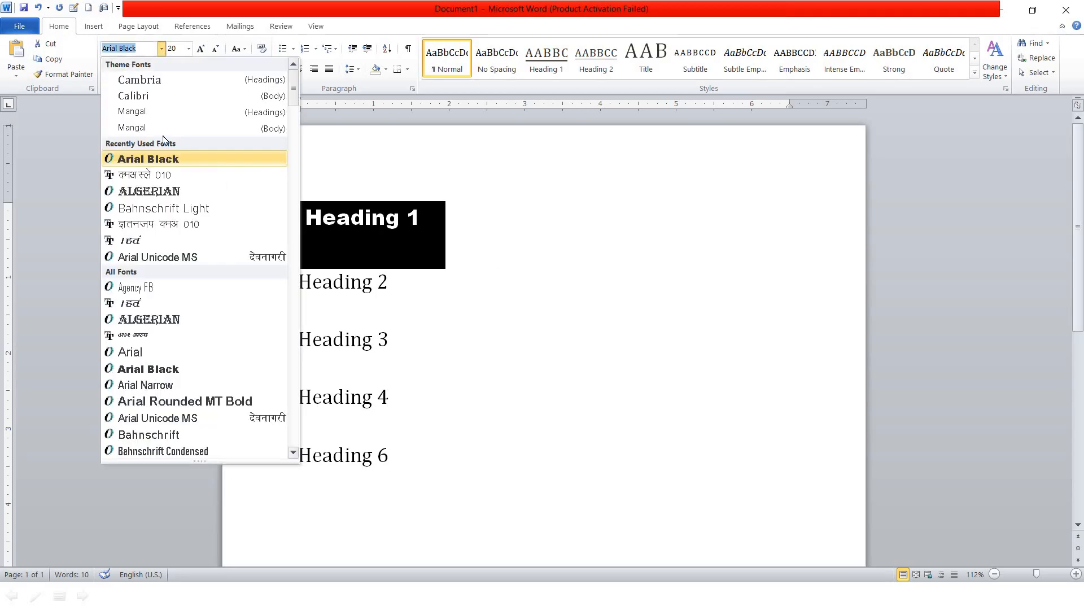
click(180, 320)
click(411, 226)
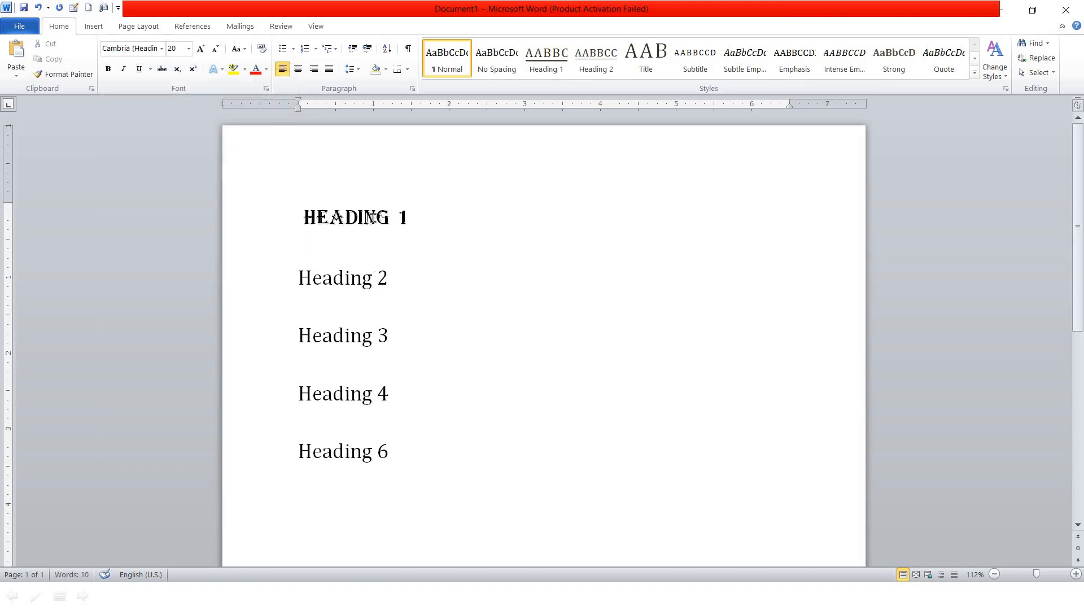
Insert an empty line beneath HEADING 1
click(282, 198)
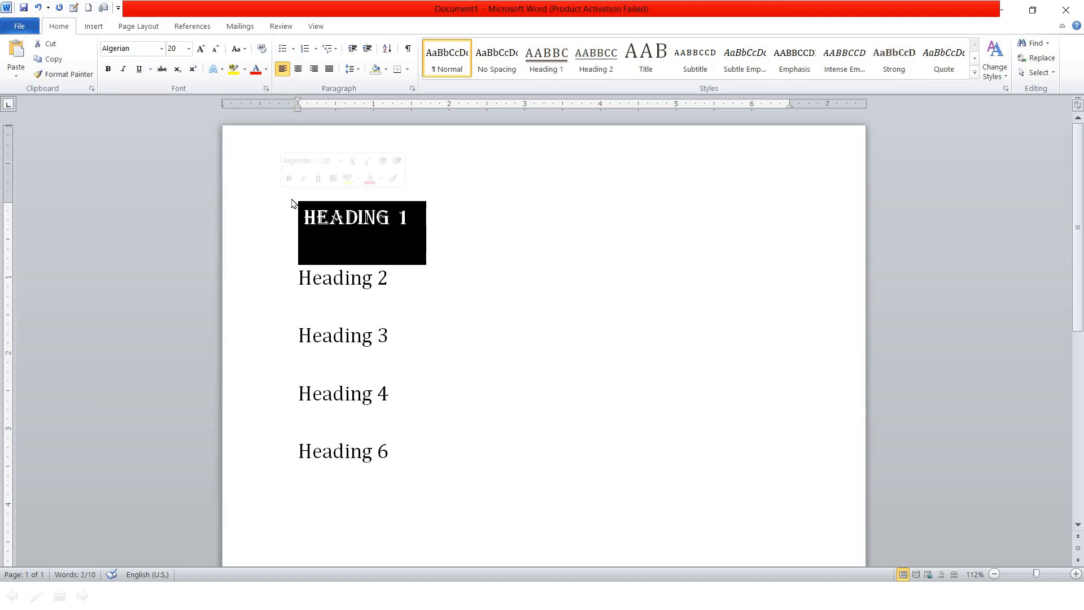
click(450, 219)
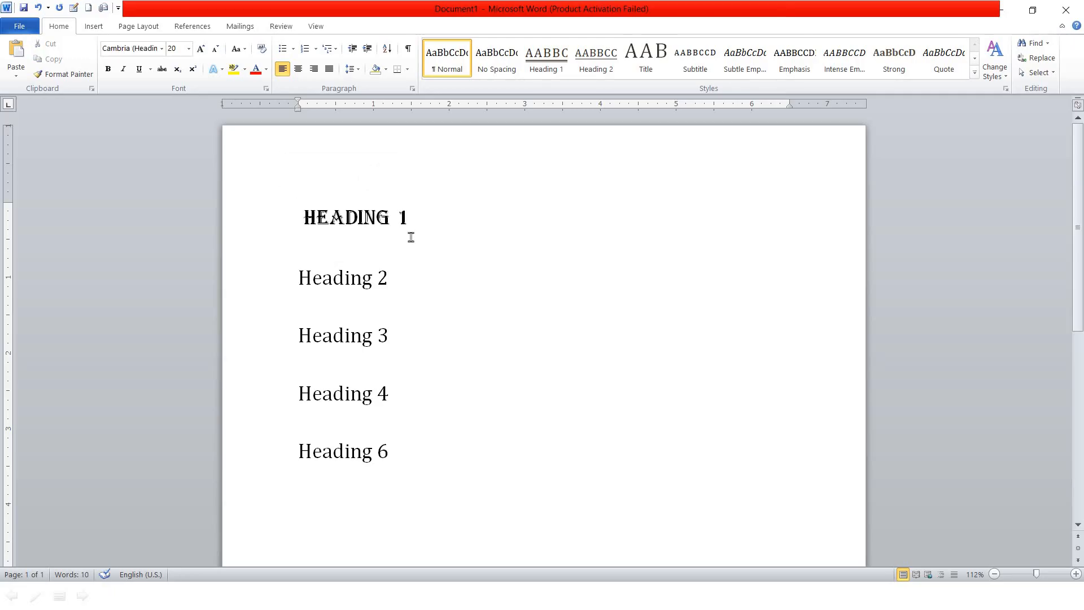
key(Return)
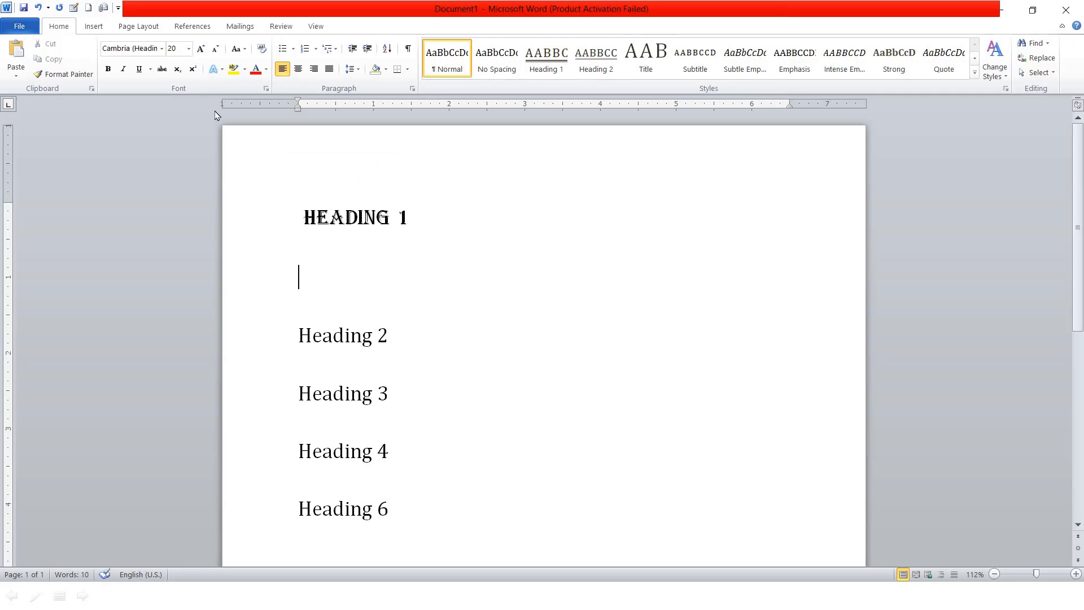
click(161, 49)
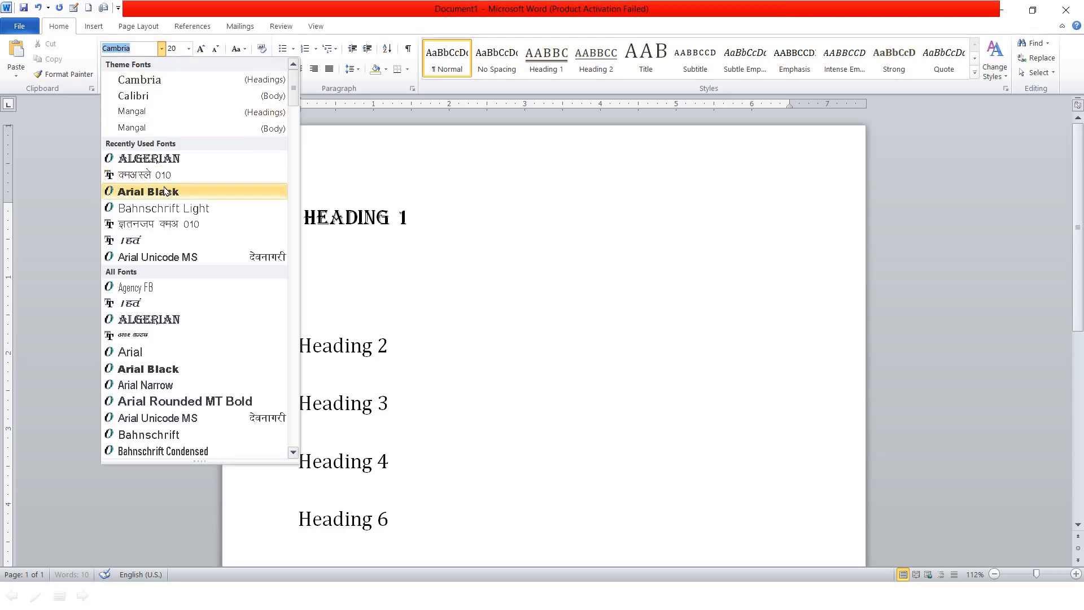
click(164, 176)
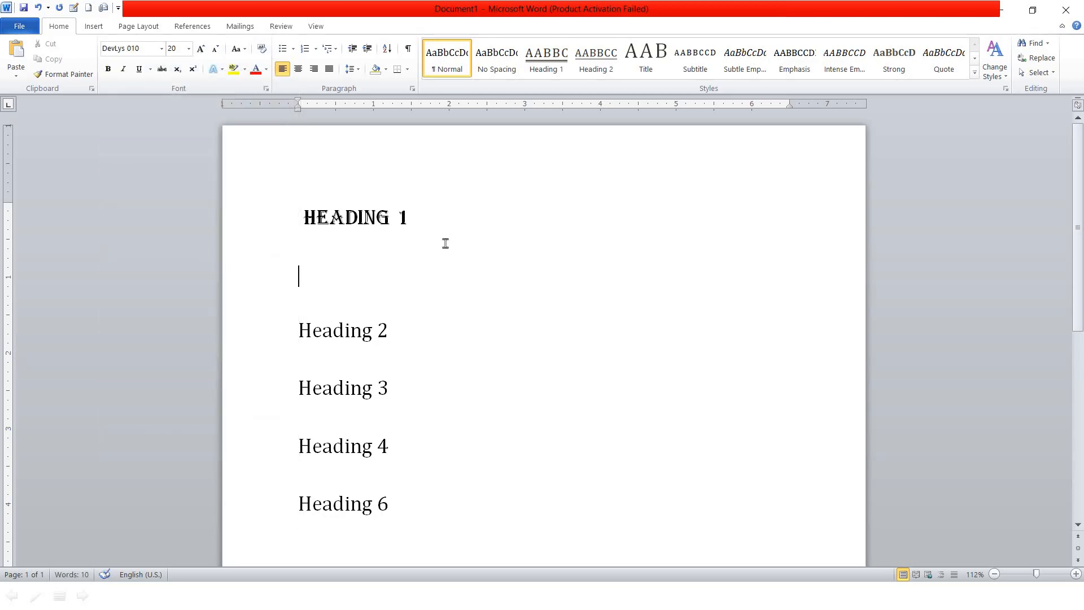
text(Fnid d)
key(ctrl+z)
key(ctrl+z)
text(d)
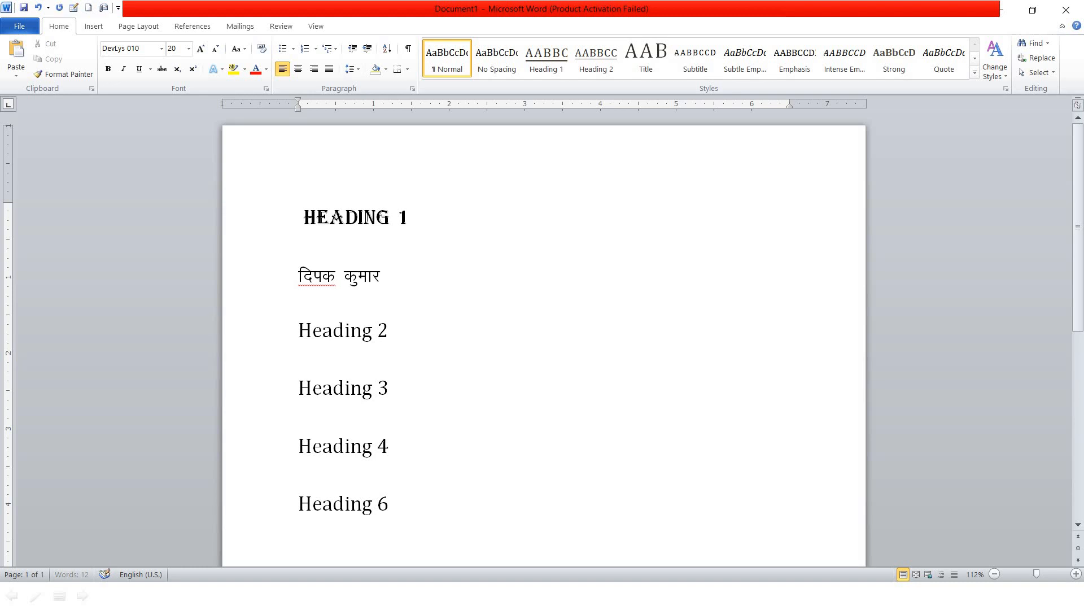
text(,)
key(BackSpace)
text(gekjs pSuy dk)
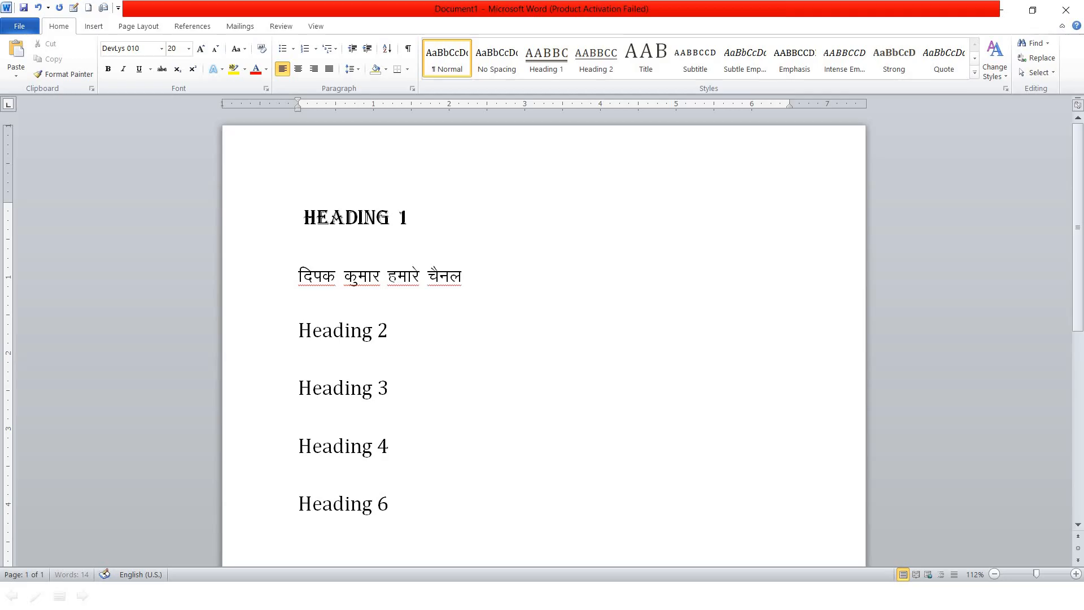
text(s)
key(ctrl+BackSpace)
key(ctrl+BackSpace)
key(ctrl+BackSpace)
key(ctrl+BackSpace)
key(ctrl+BackSpace)
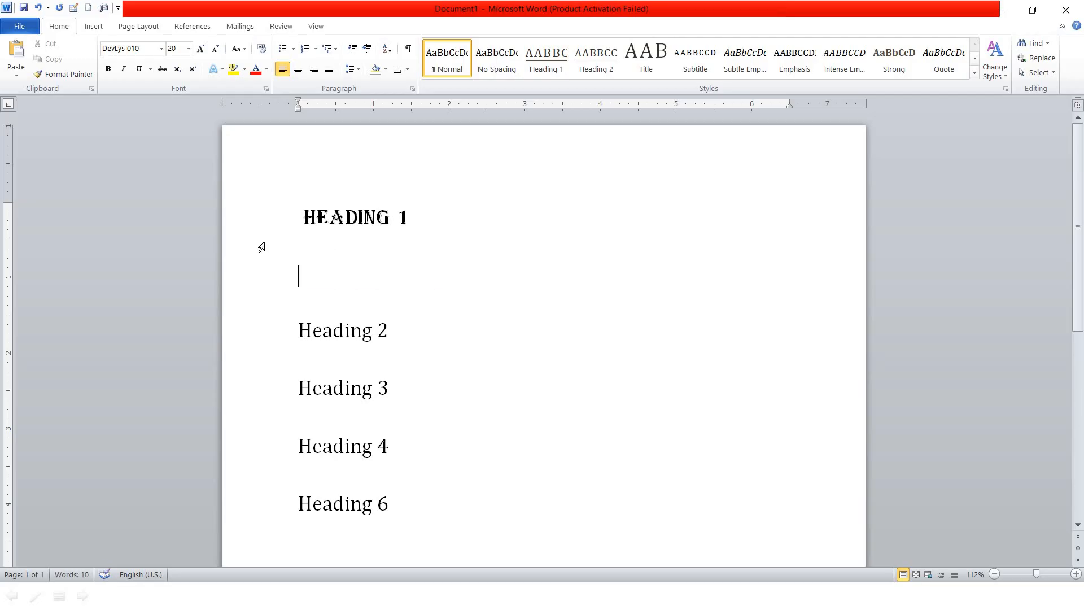
drag(456, 220, 186, 25)
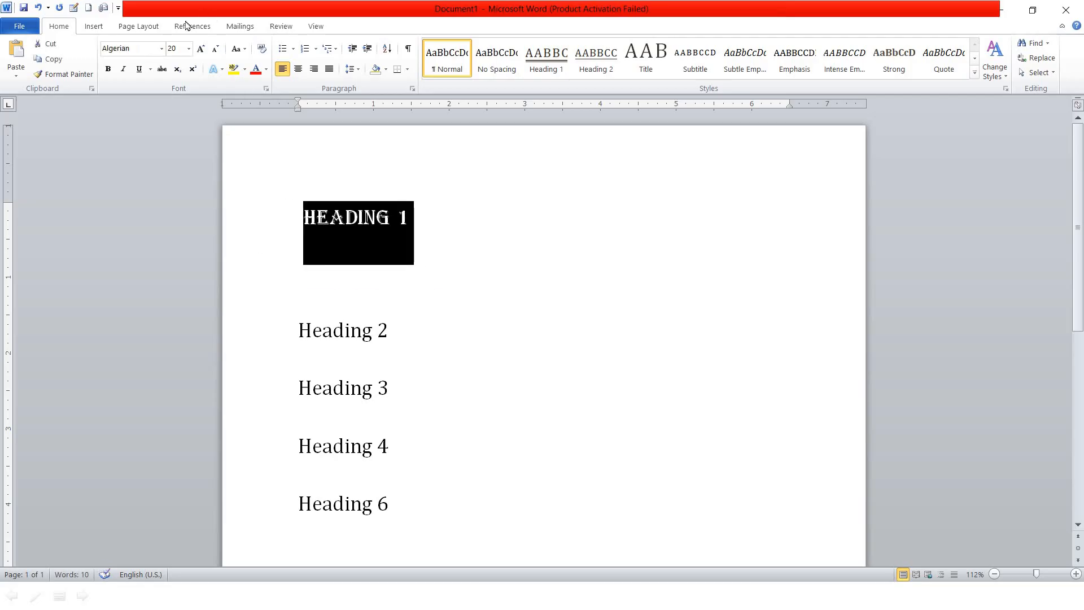
Scroll through the font list for HEADING 1 and close it without changing fonts
click(161, 50)
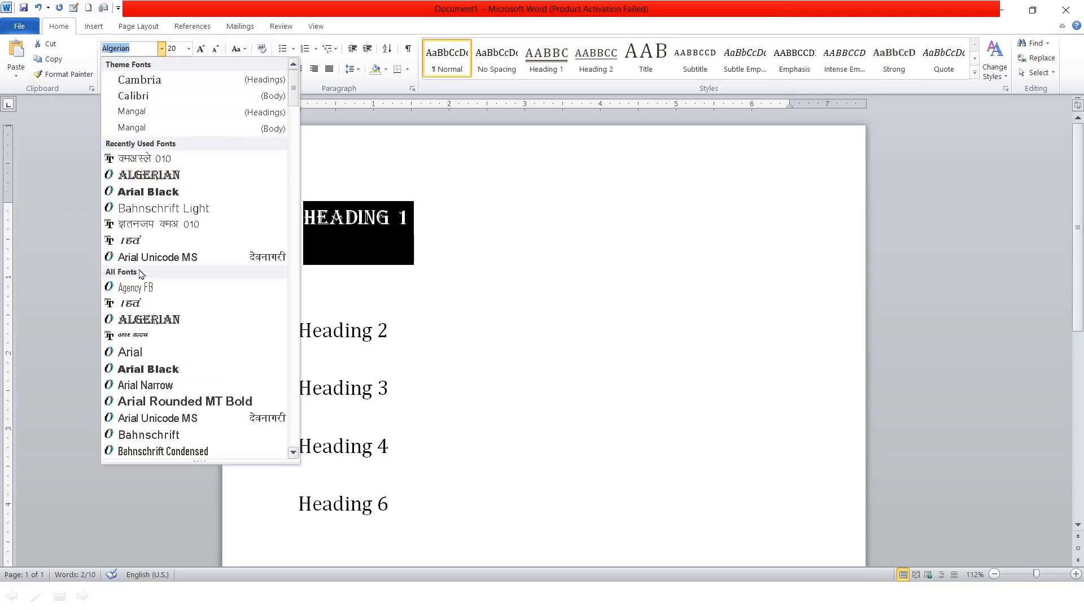
scroll(199, 212, down, 12)
scroll(198, 211, down, 13)
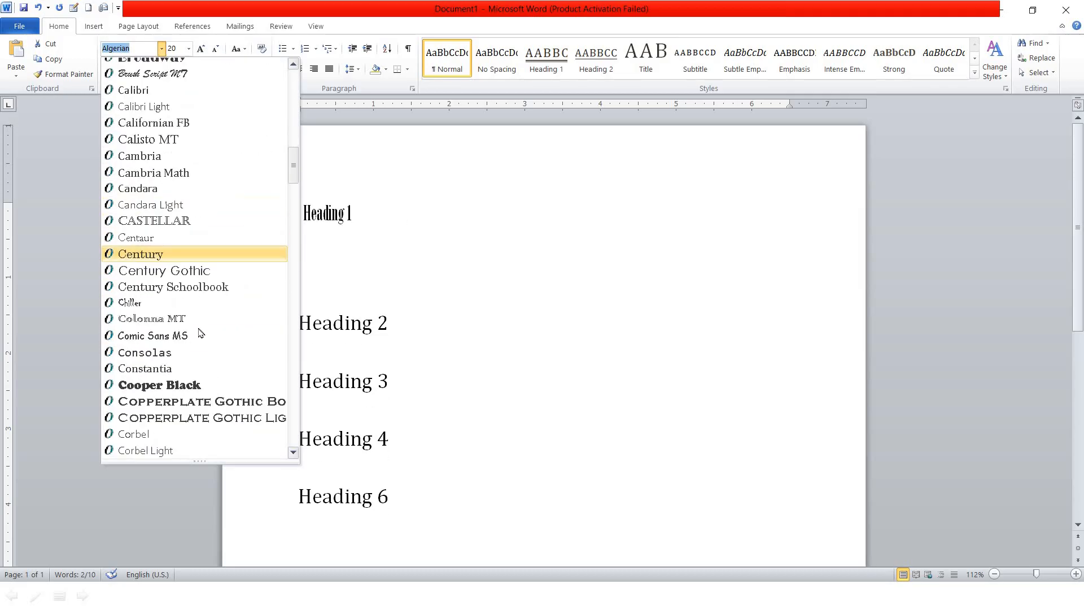
scroll(193, 338, down, 1)
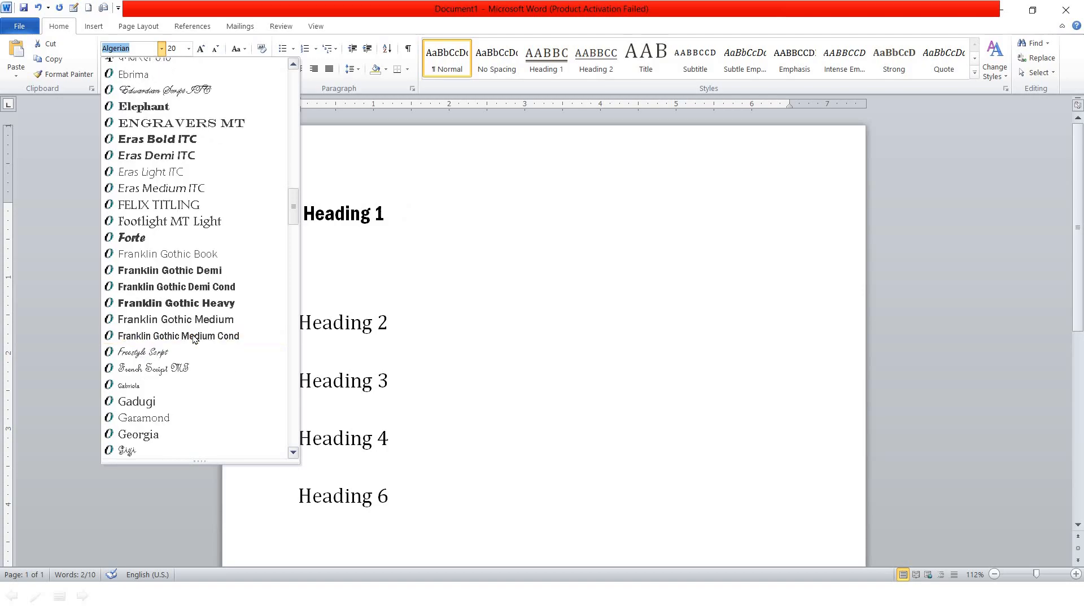
scroll(193, 338, down, 11)
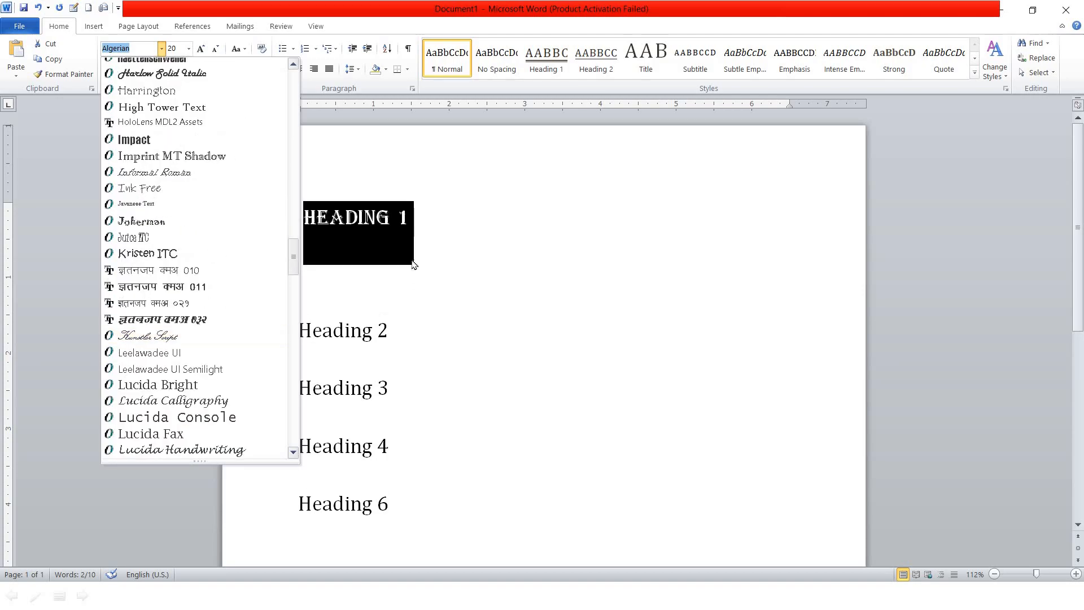
click(358, 245)
click(364, 217)
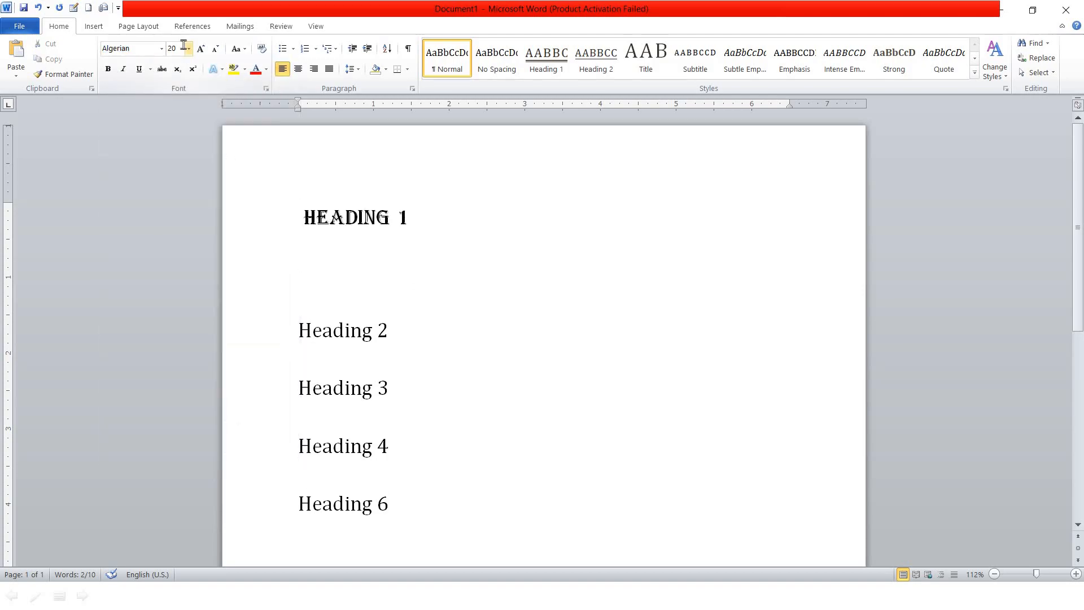
Select the whole HEADING 1 paragraph and bring up its font size list
click(189, 51)
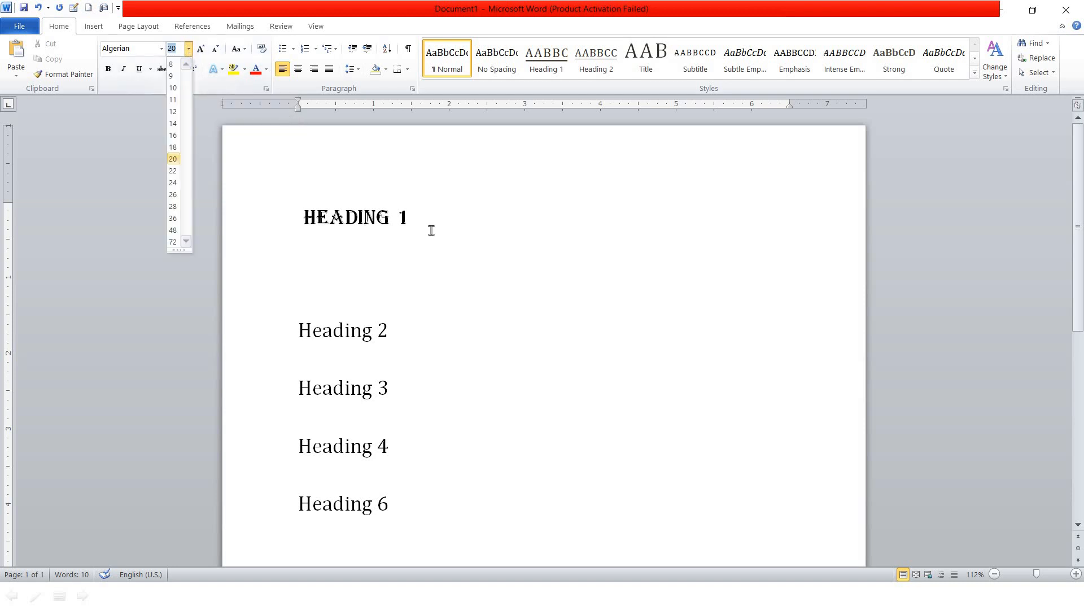
click(293, 218)
triple_click(293, 218)
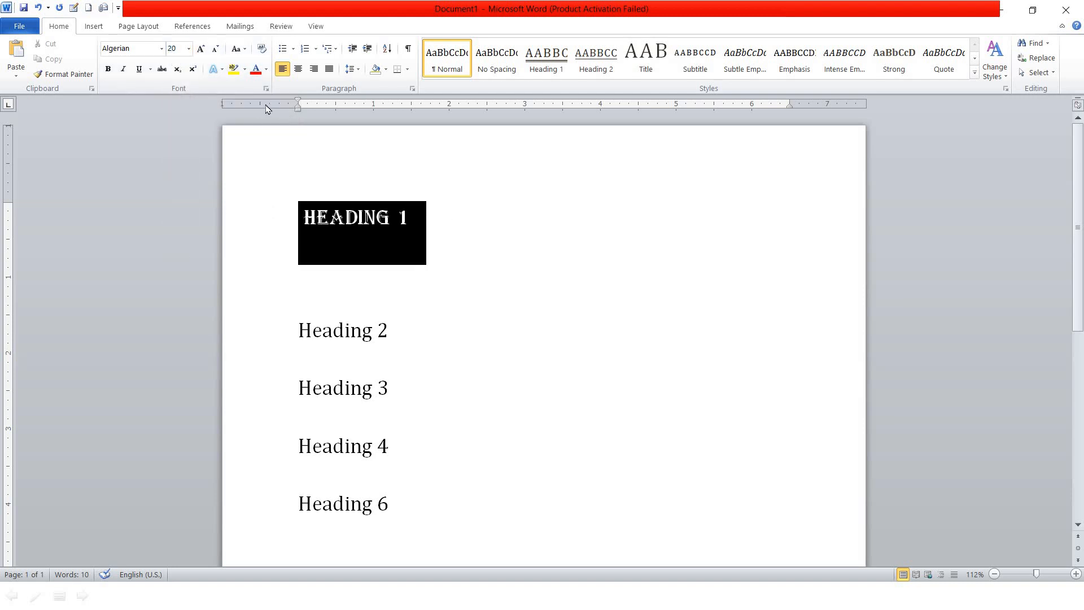
click(189, 49)
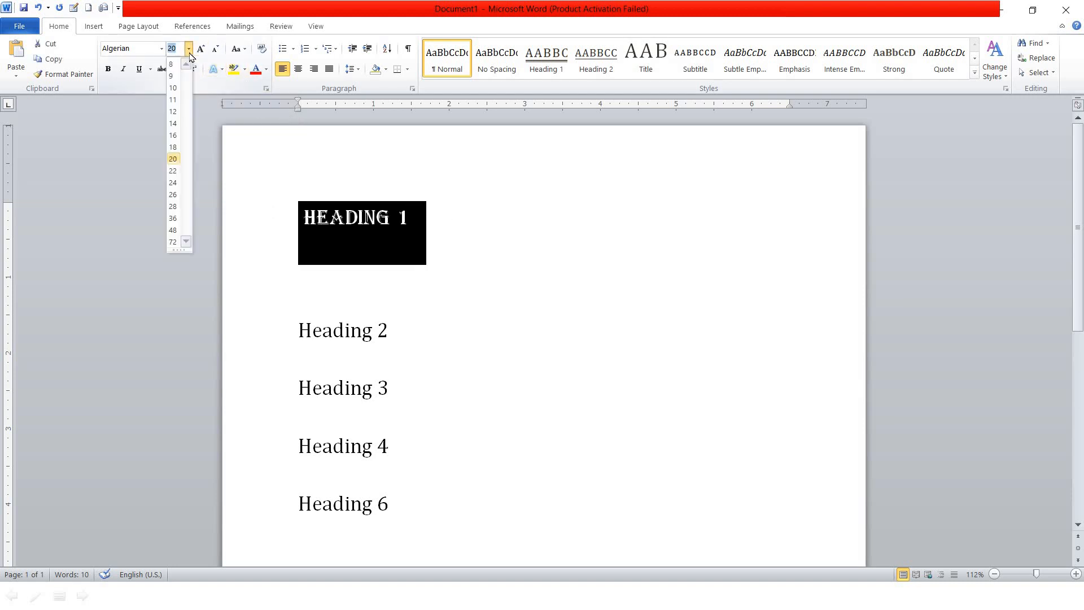
Set HEADING 1 to 10 pt, then grow it six size steps and shrink it two
click(174, 87)
click(426, 235)
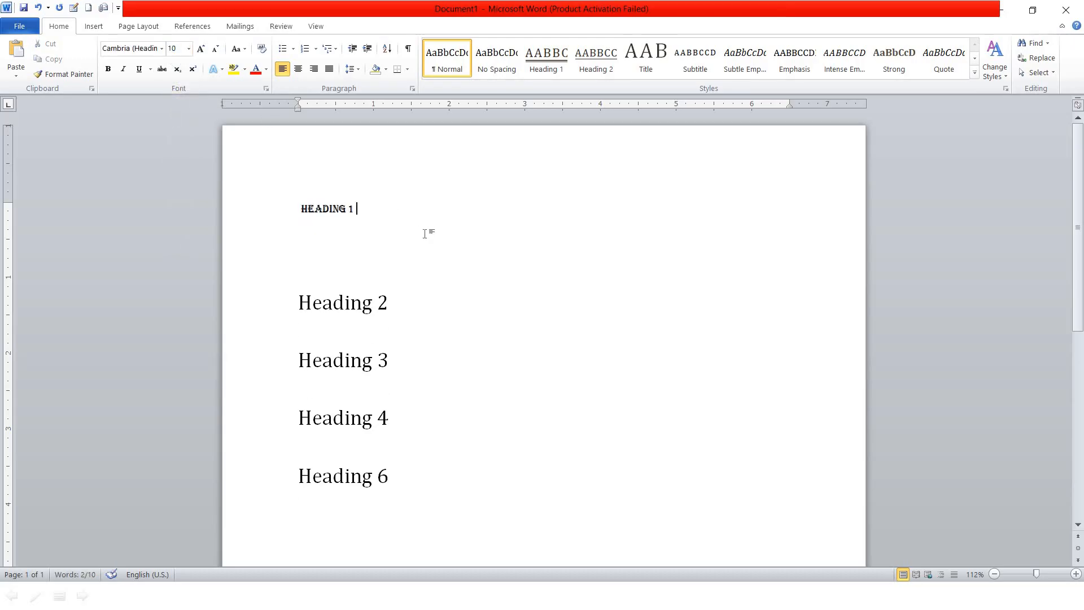
click(262, 218)
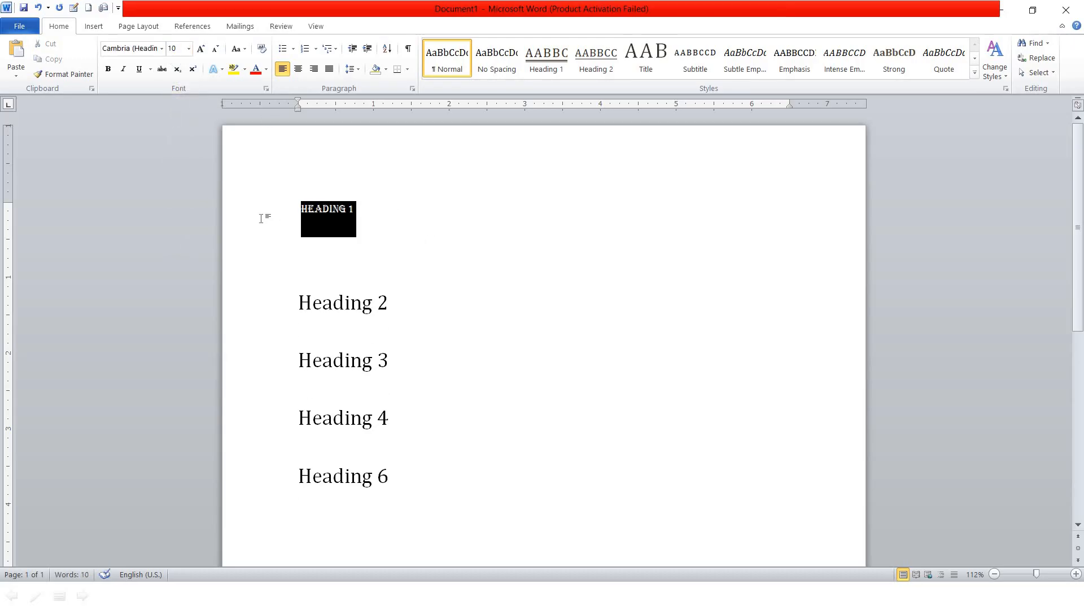
click(201, 50)
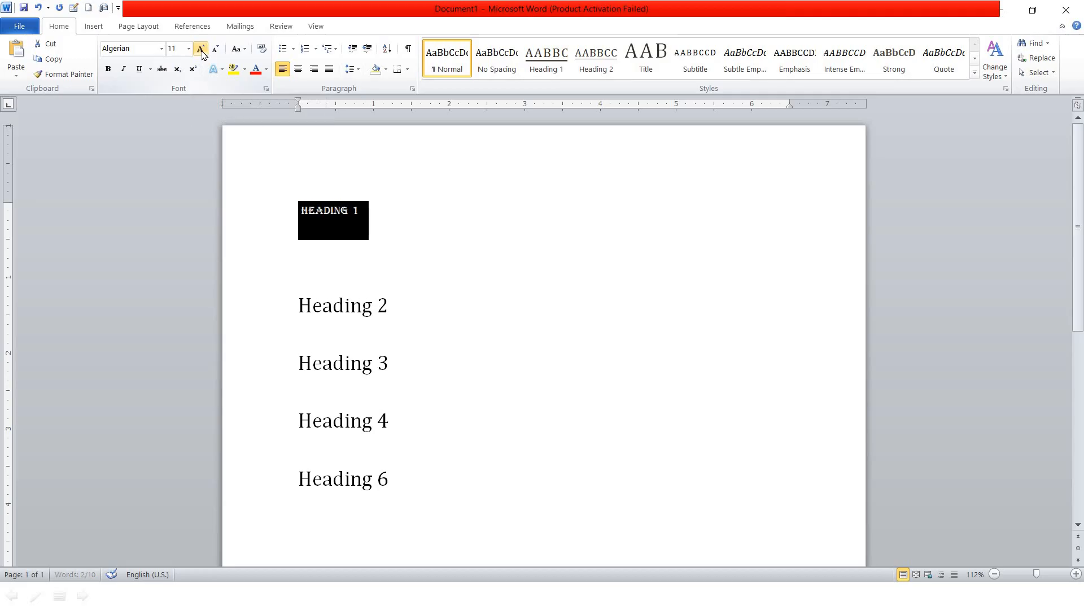
click(202, 50)
click(202, 49)
click(202, 50)
click(201, 49)
click(202, 49)
click(201, 50)
click(202, 49)
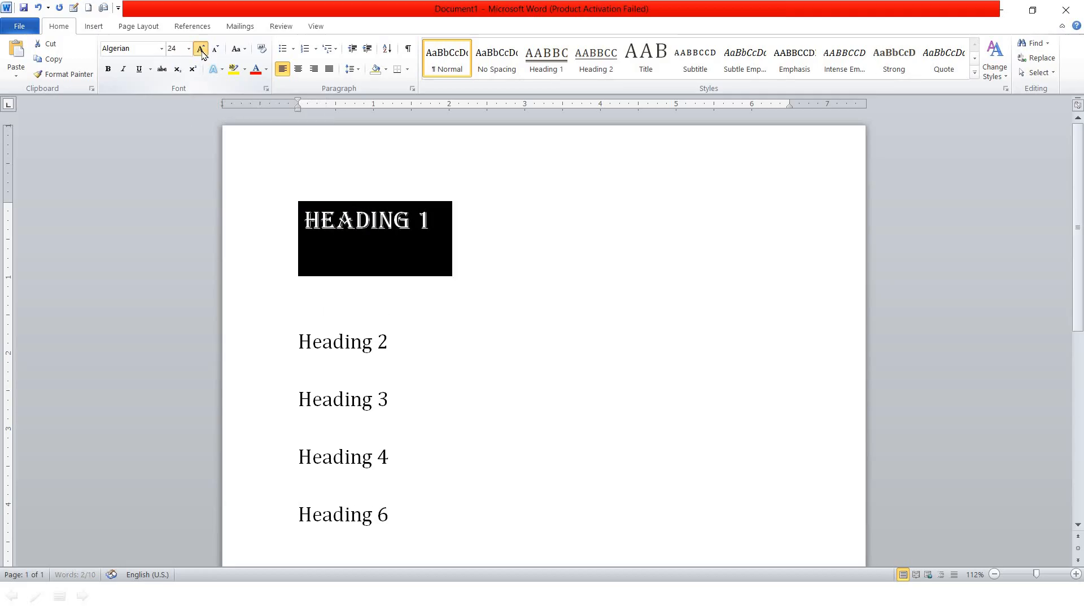
click(201, 50)
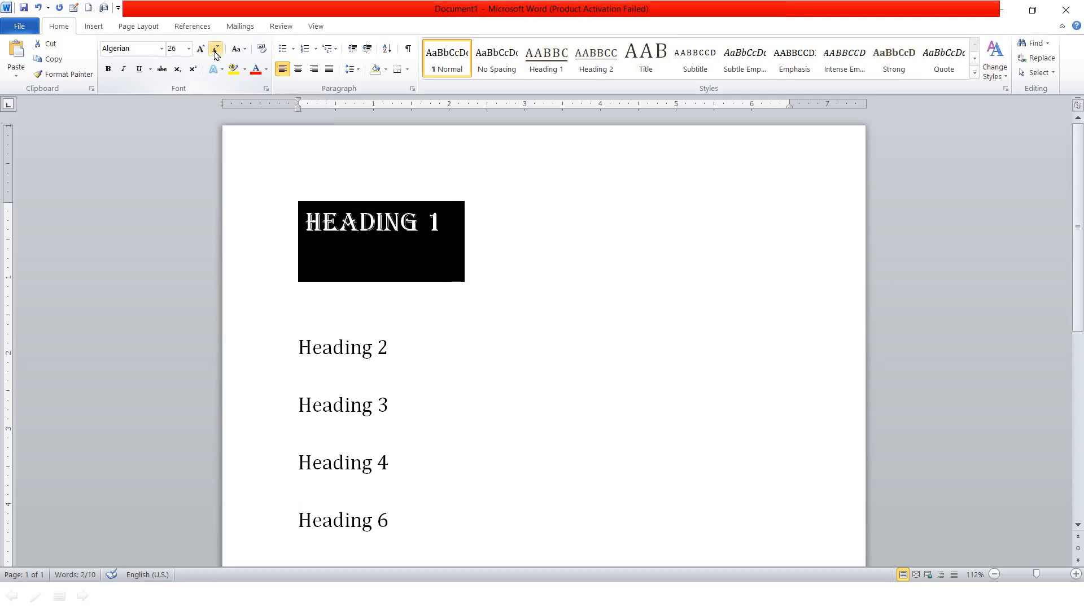
click(216, 50)
click(216, 49)
click(216, 50)
click(216, 50)
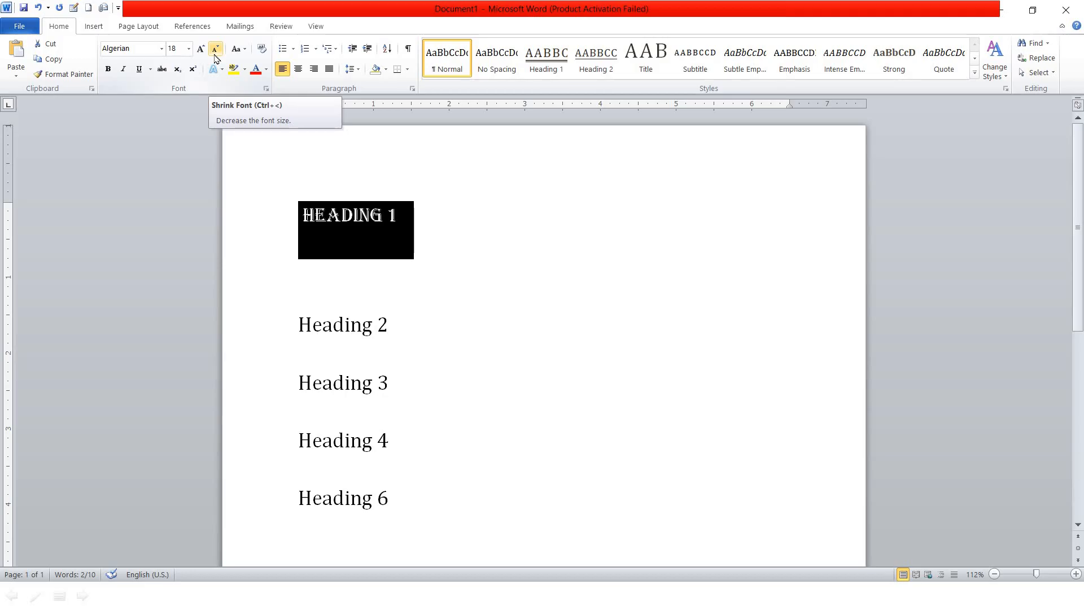
Shrink the selected HEADING 1 down to 8 pt, then enlarge it to 20 pt
drag(426, 219, 319, 219)
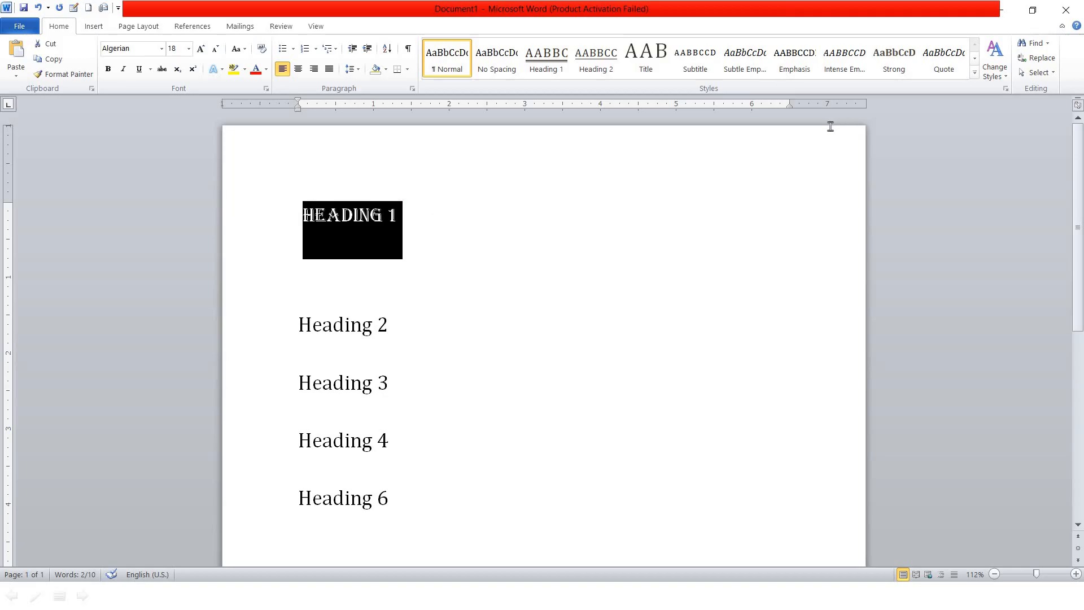
key(ctrl+shift+comma)
key(ctrl+shift+comma)
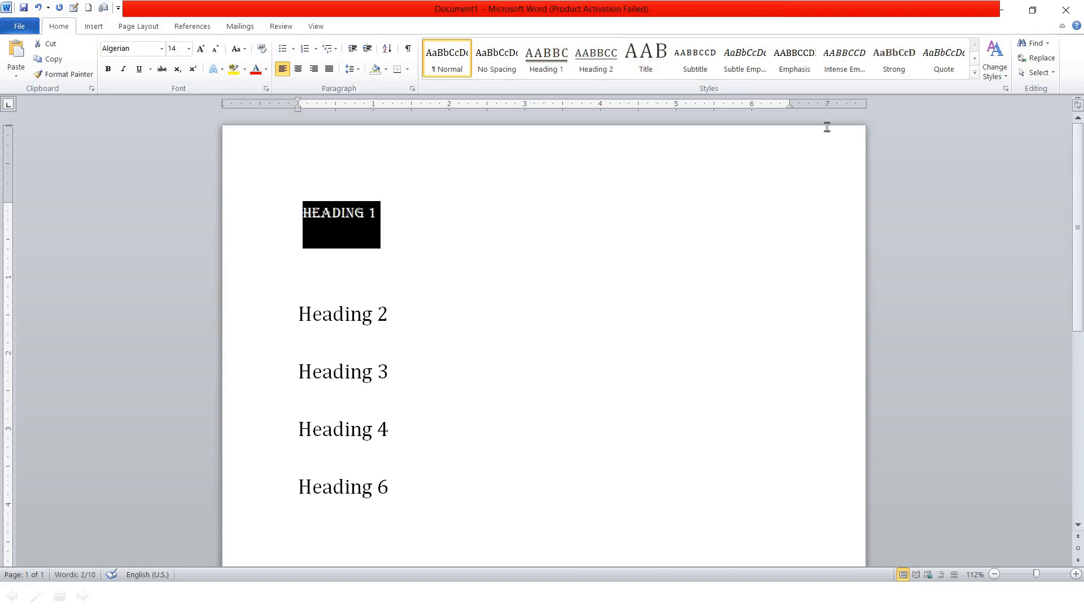
key(ctrl+shift+comma)
key(ctrl+shift+comma)
key(ctrl+shift+comma)
key(ctrl+shift+comma)
key(ctrl+shift+comma)
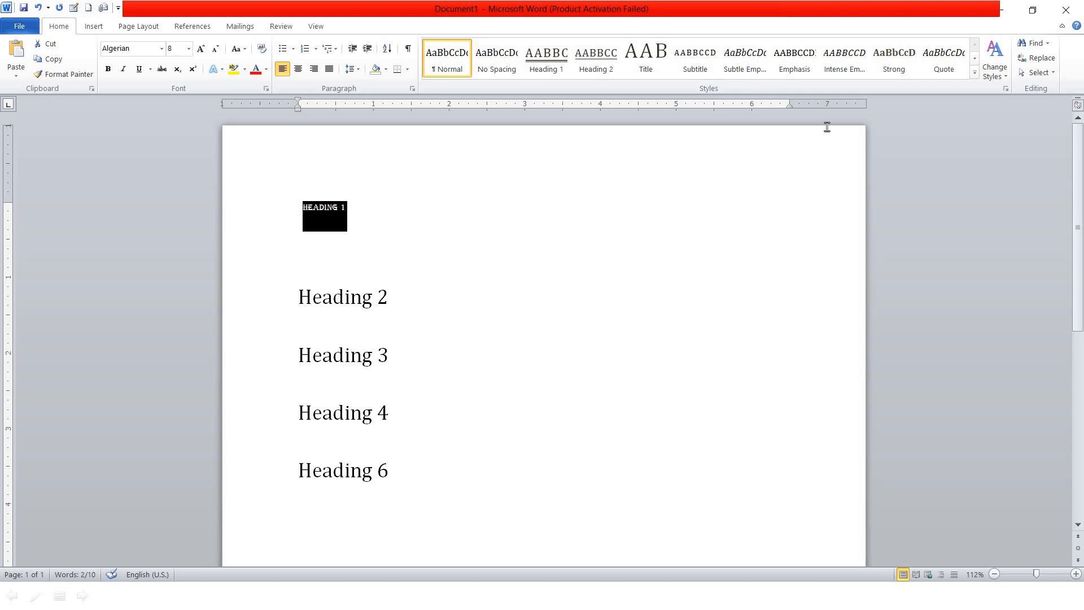
key(ctrl+shift+period)
key(ctrl+shift+period)
key(ctrl+shift+period)
key(ctrl+shift+period)
key(ctrl+shift+period)
key(ctrl+shift+period)
key(ctrl+shift+period)
key(ctrl+shift+period)
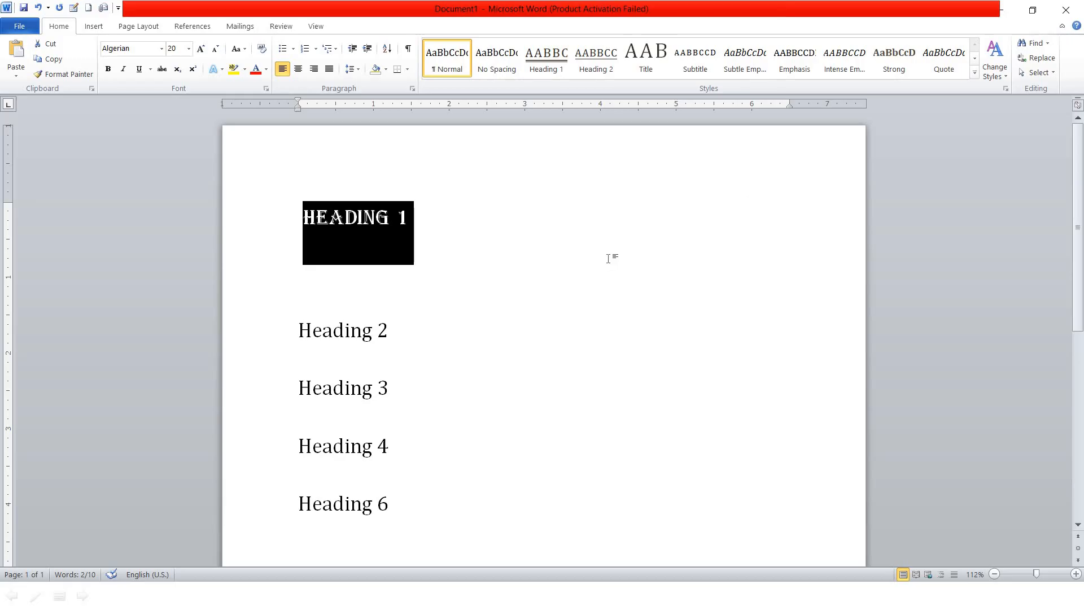
Delete the blank line below HEADING 1, then select and delete all heading lines
click(617, 252)
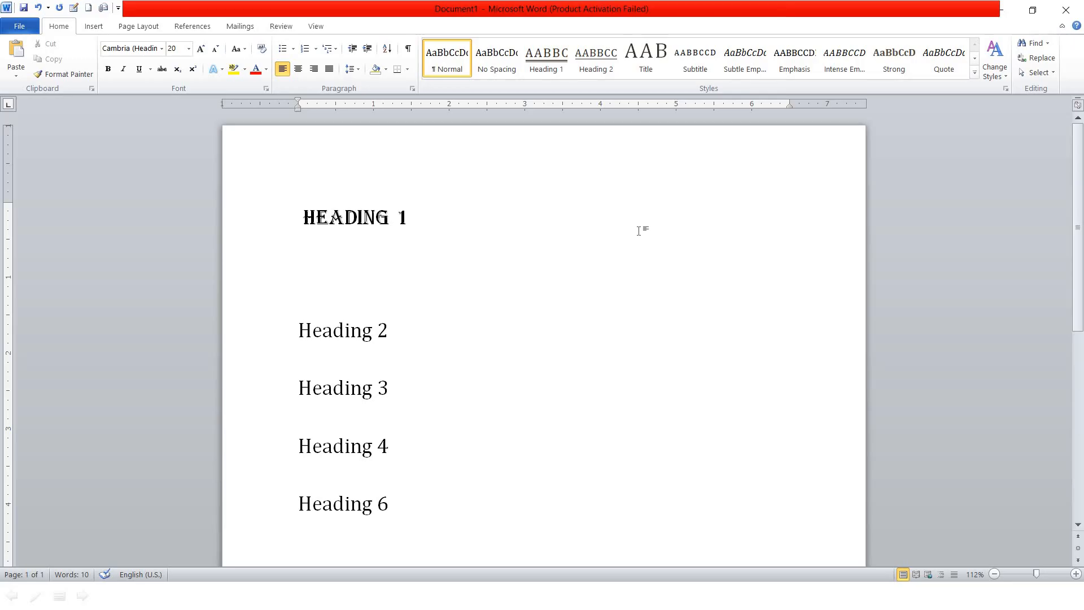
click(441, 273)
key(BackSpace)
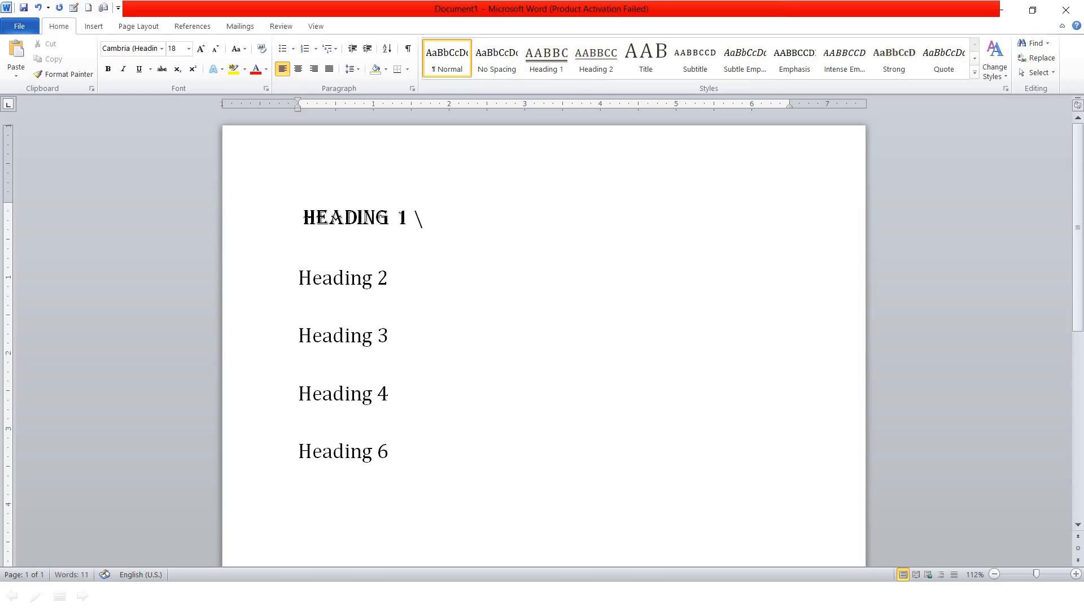
key(ctrl+a)
key(Delete)
Generate sample paragraphs with =RAND() and set all the text in Calibri
text(=RAND())
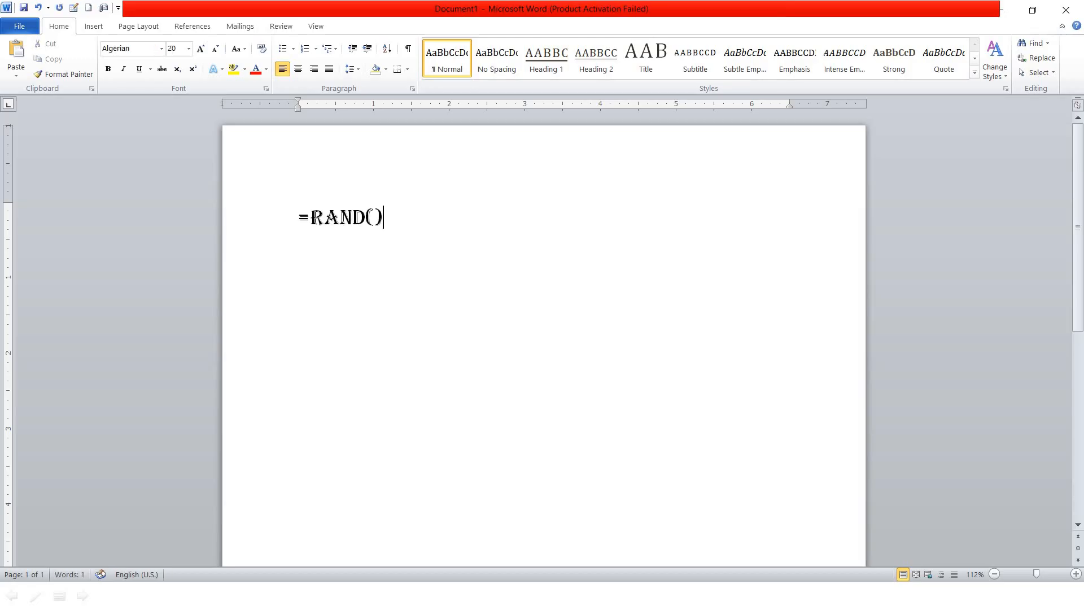
key(Return)
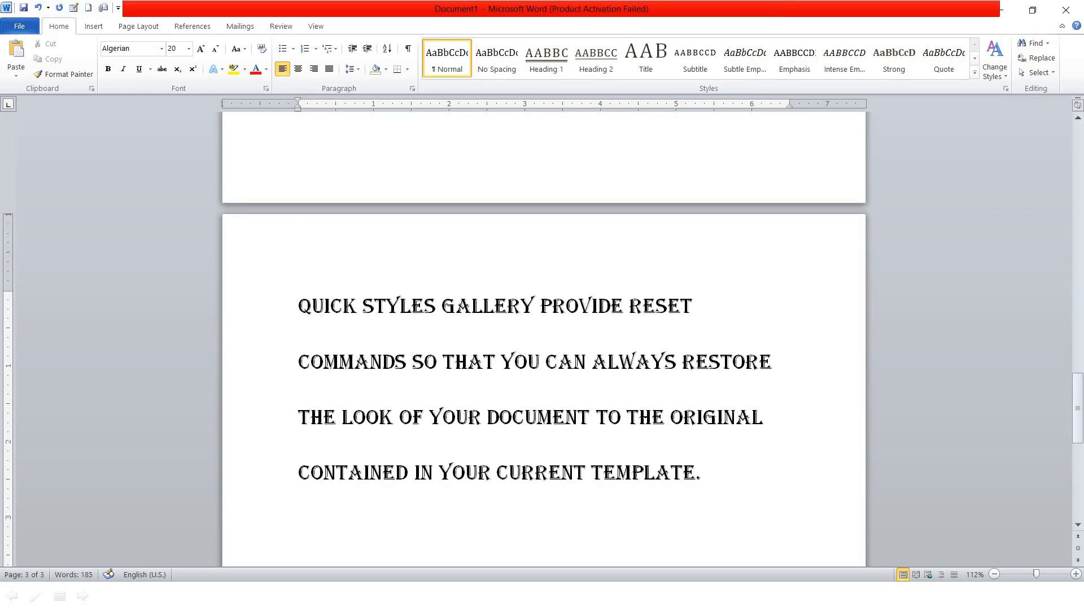
key(ctrl+a)
click(162, 48)
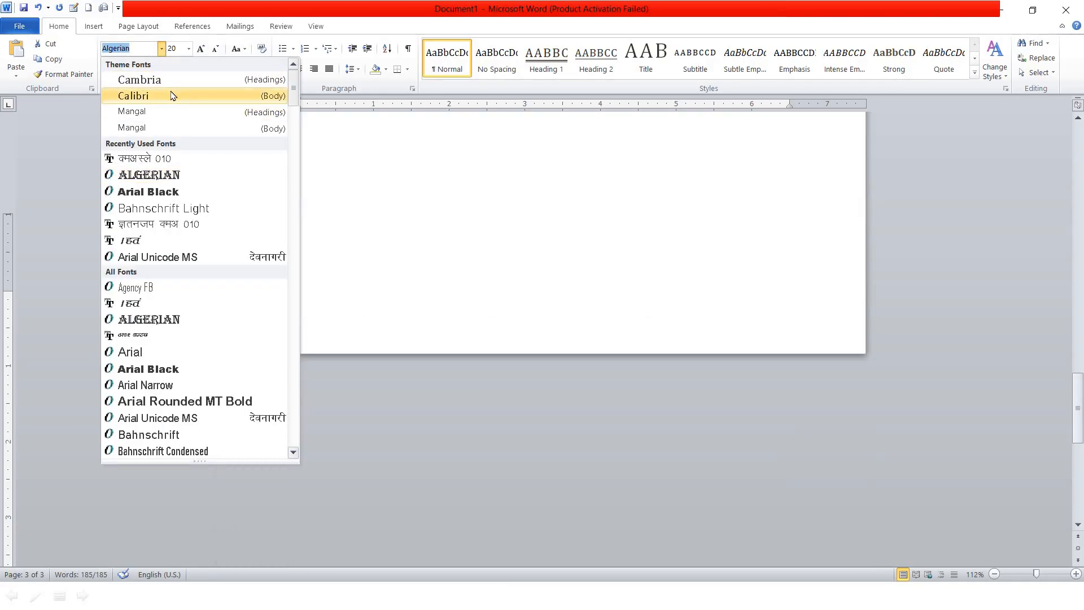
click(172, 96)
scroll(482, 286, up, 10)
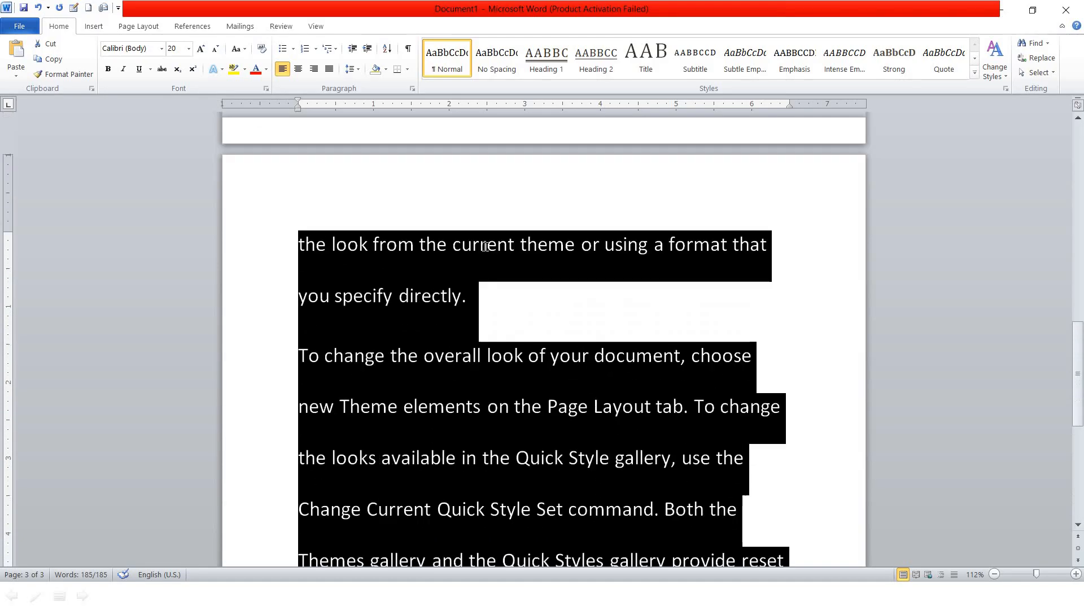
click(508, 258)
scroll(509, 257, up, 10)
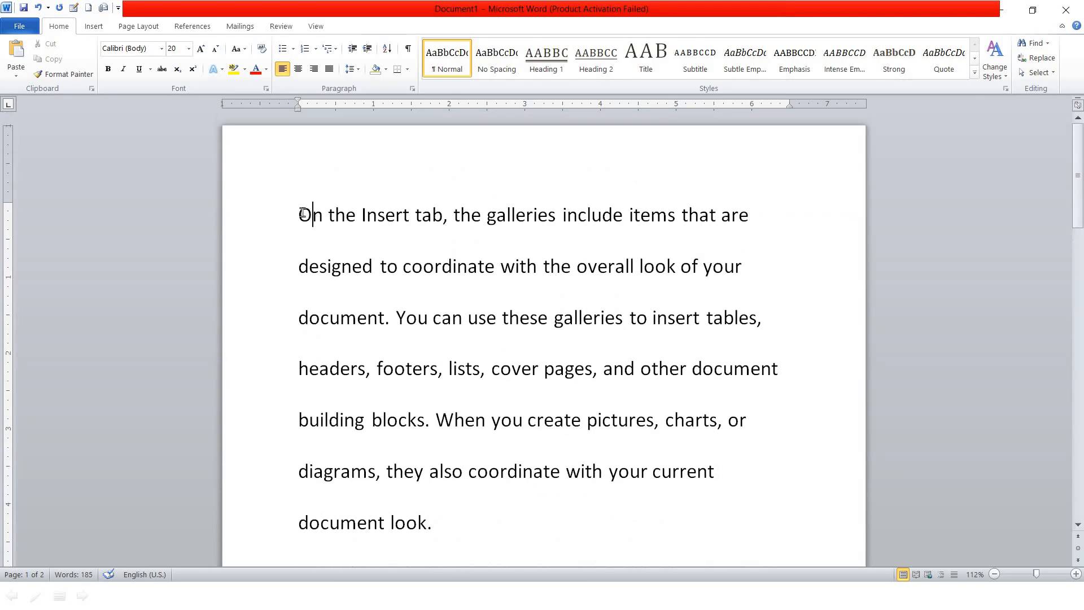
Select all the sample text and convert it to UPPERCASE with Change Case
drag(298, 213, 312, 214)
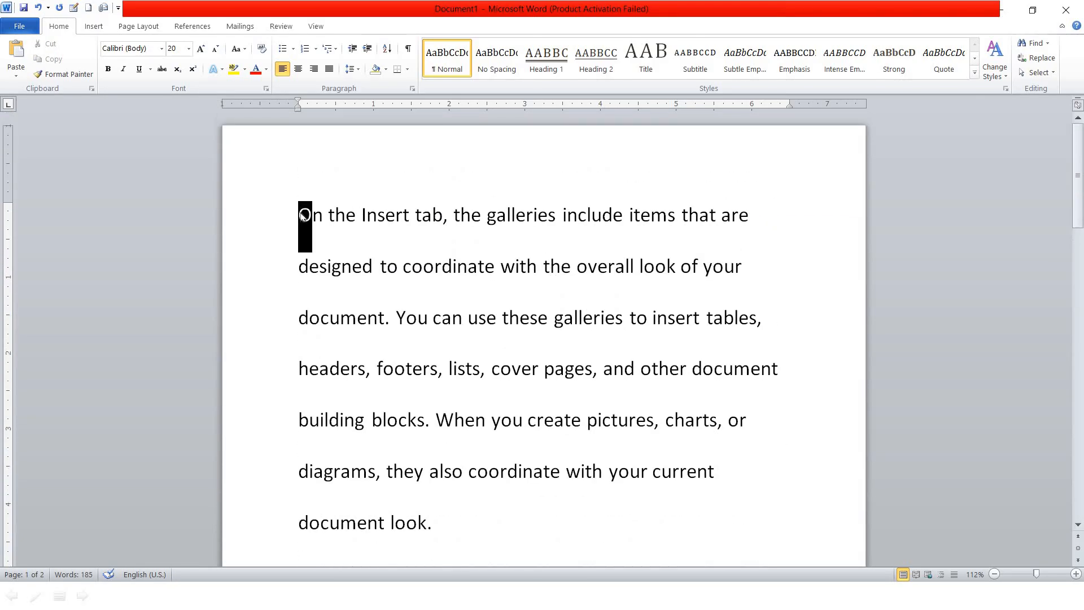
click(243, 51)
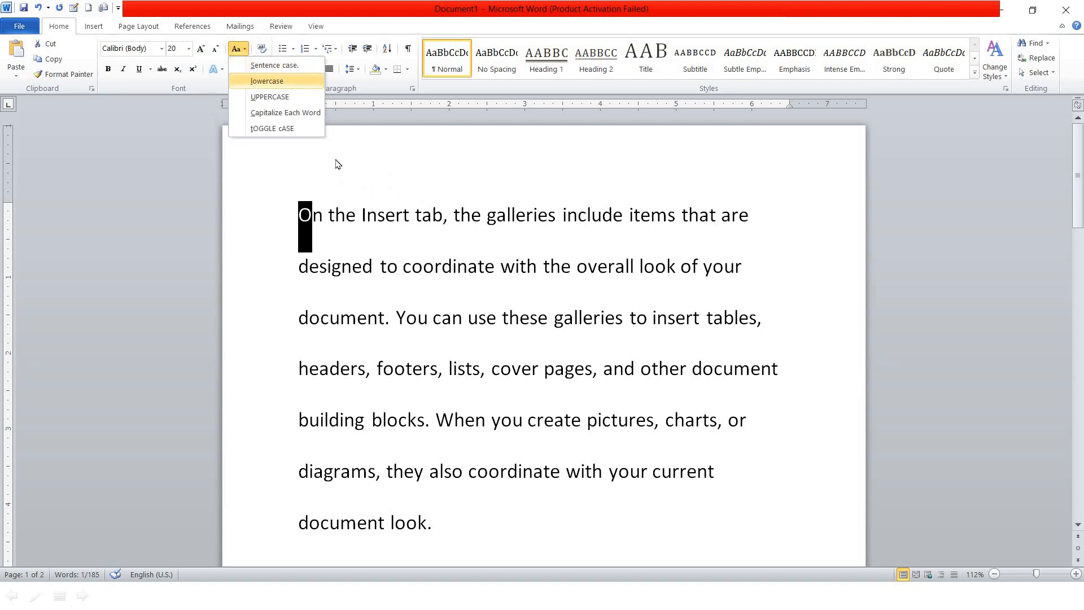
click(281, 111)
click(346, 215)
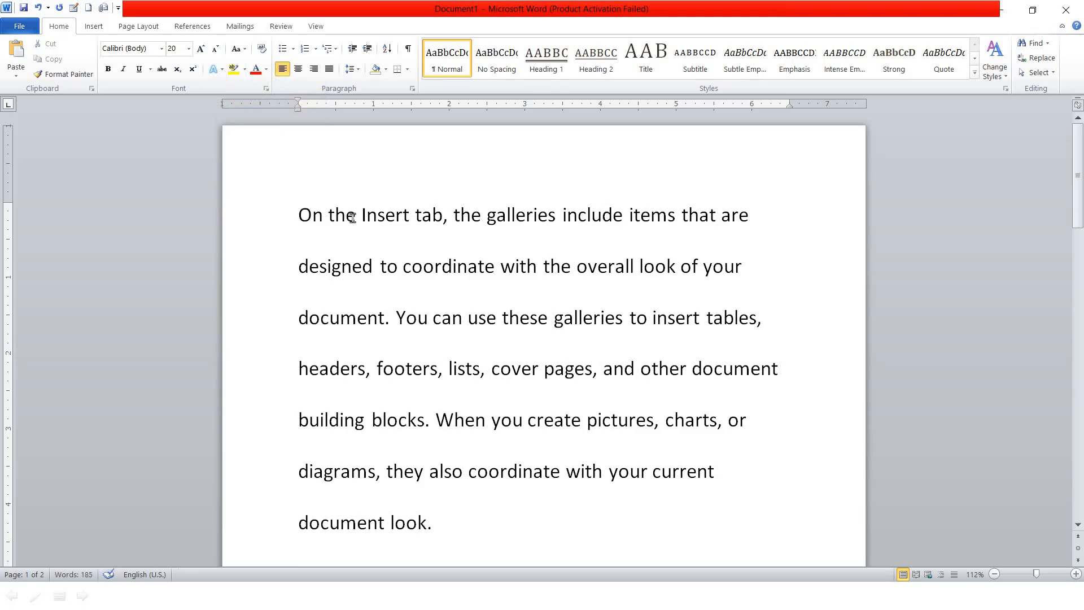
key(ctrl+a)
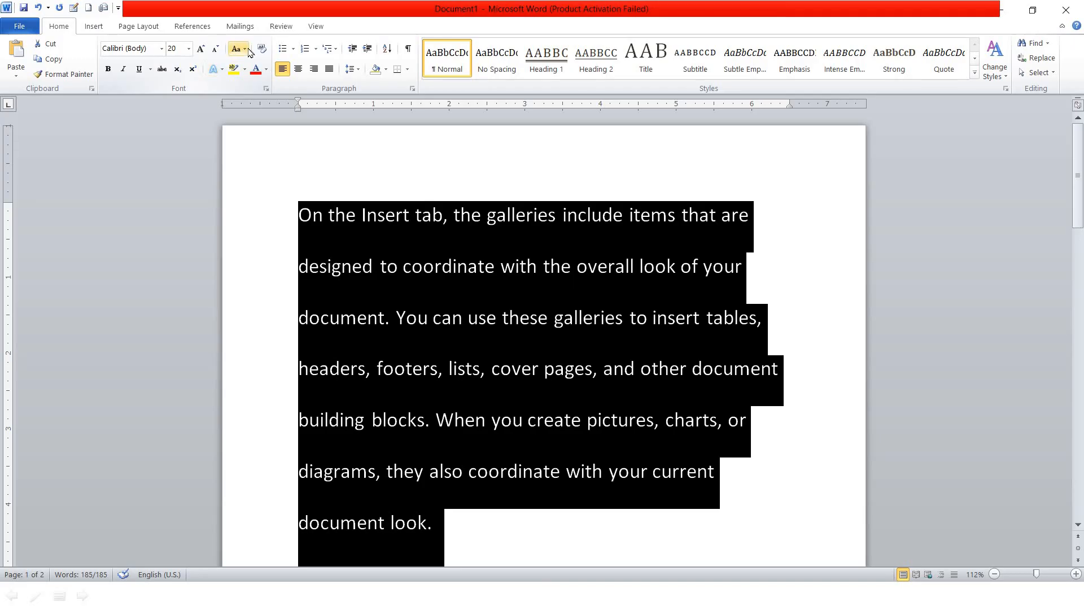
click(249, 50)
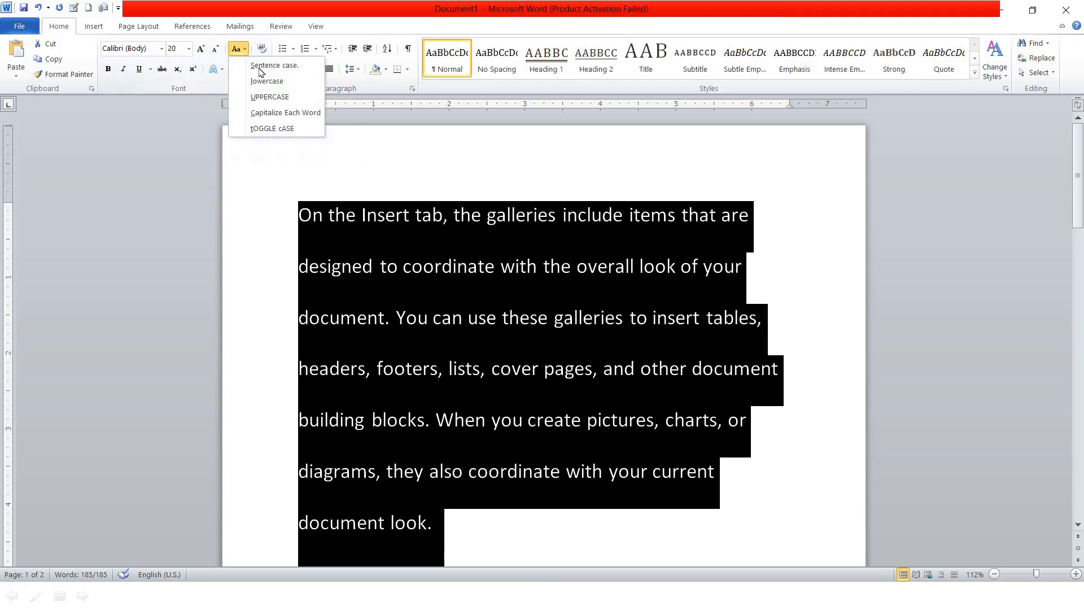
click(277, 97)
click(478, 216)
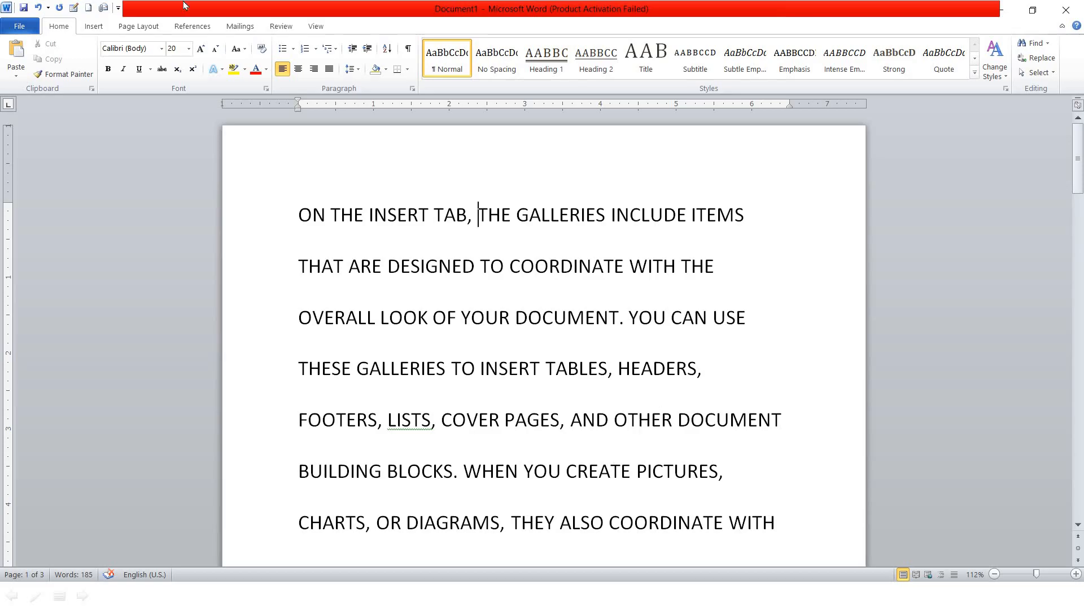
key(ctrl+a)
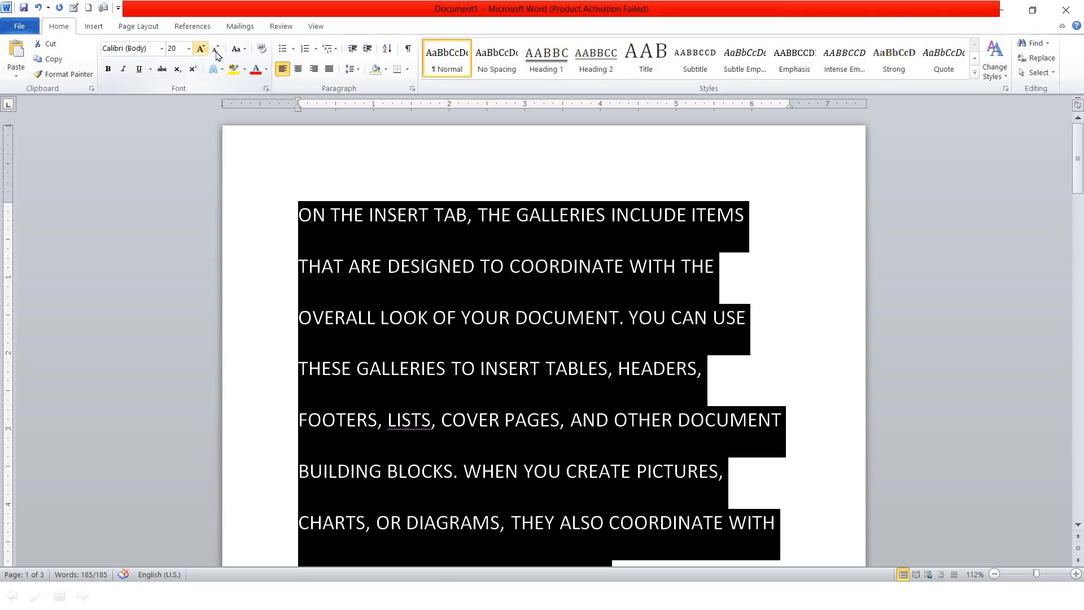
Convert the selected text to Sentence case, then to lowercase
click(238, 50)
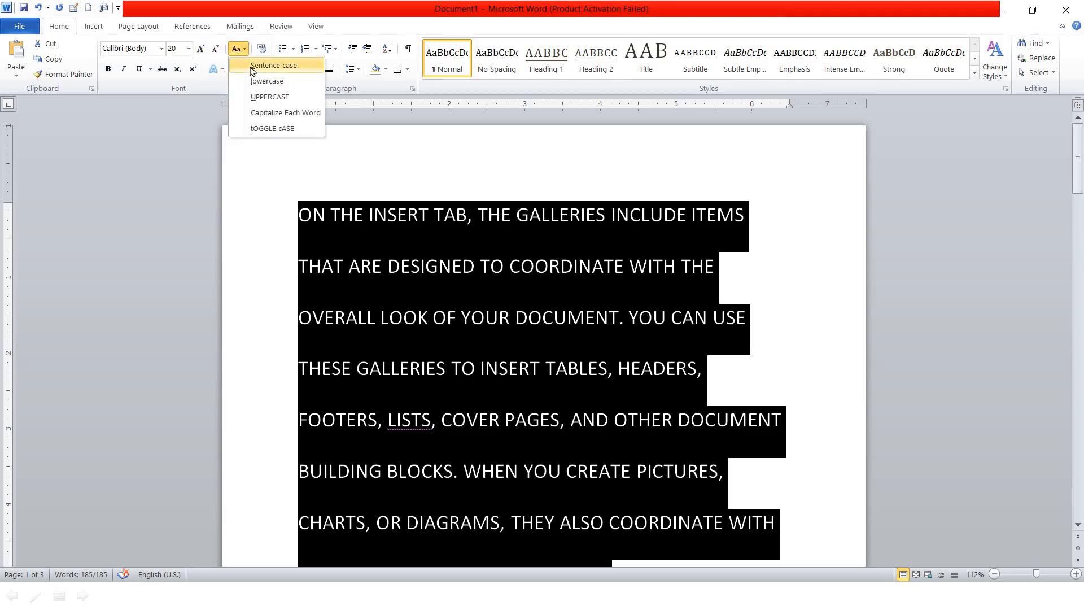
click(252, 68)
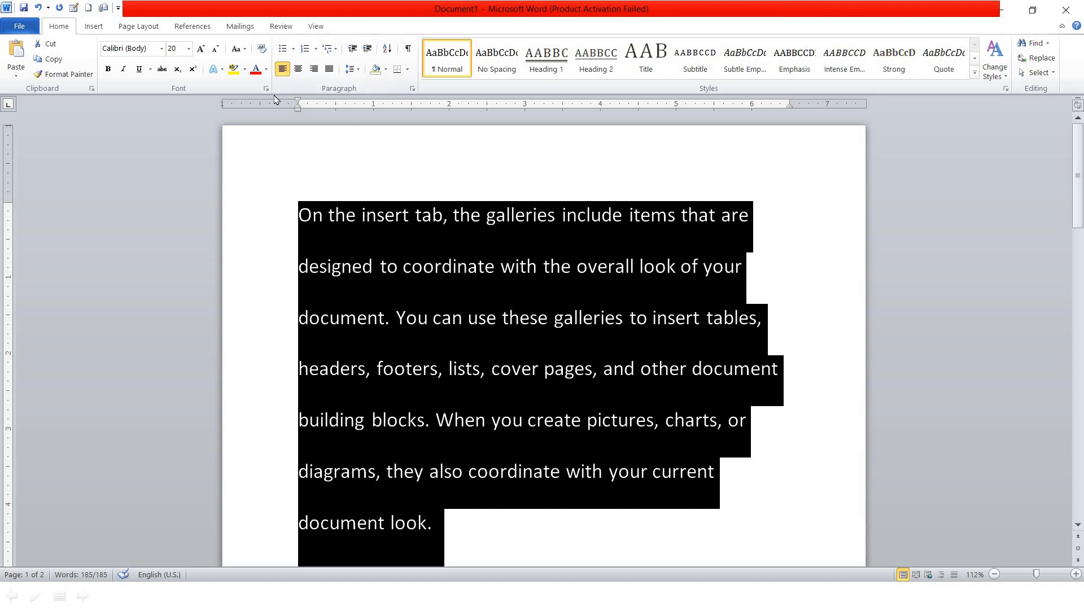
click(244, 51)
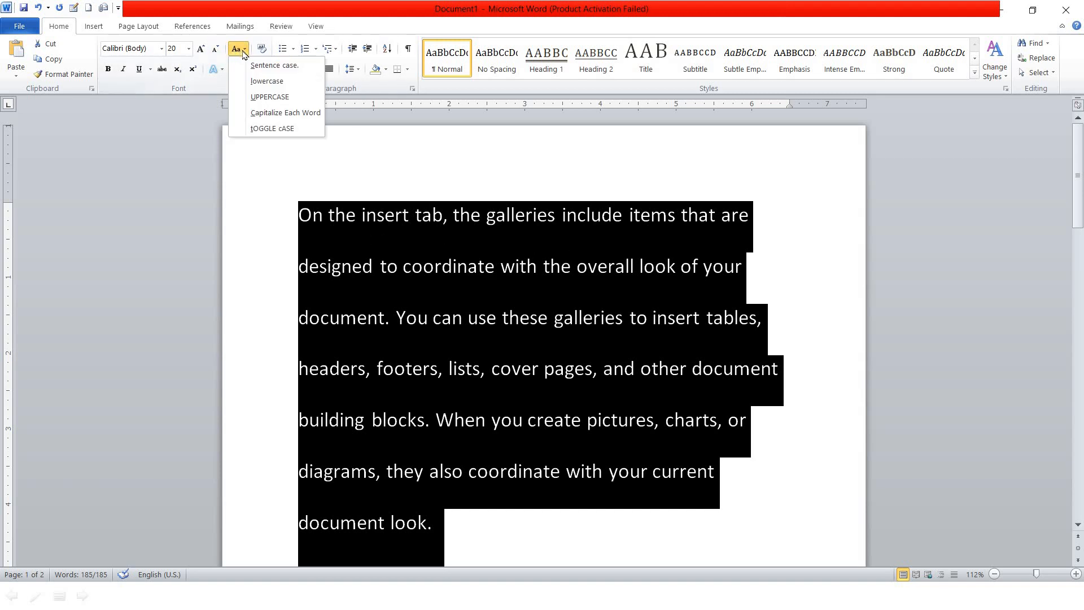
click(262, 82)
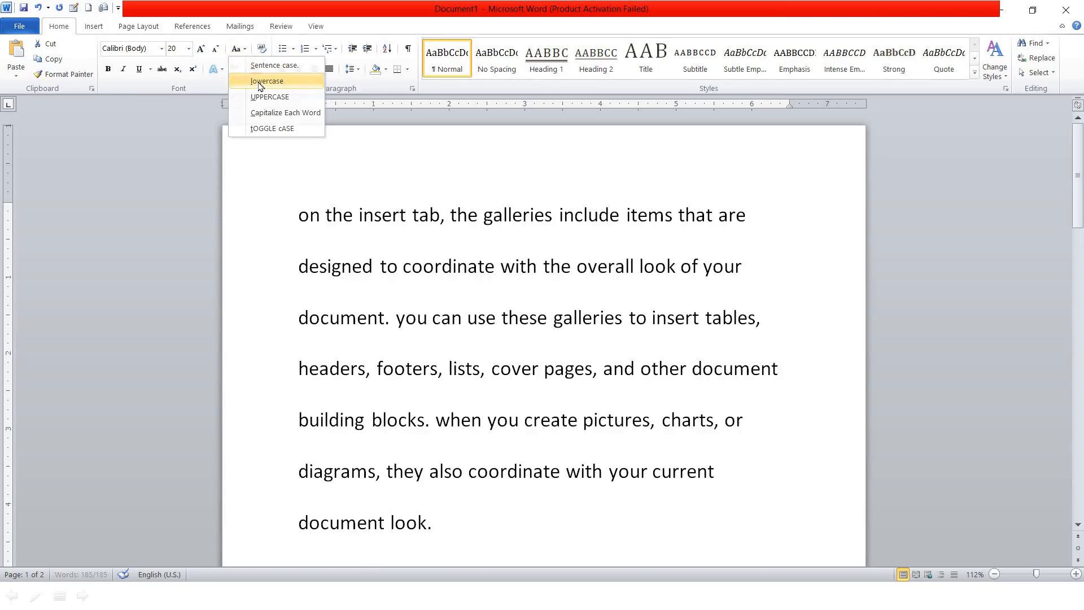
drag(315, 223, 300, 218)
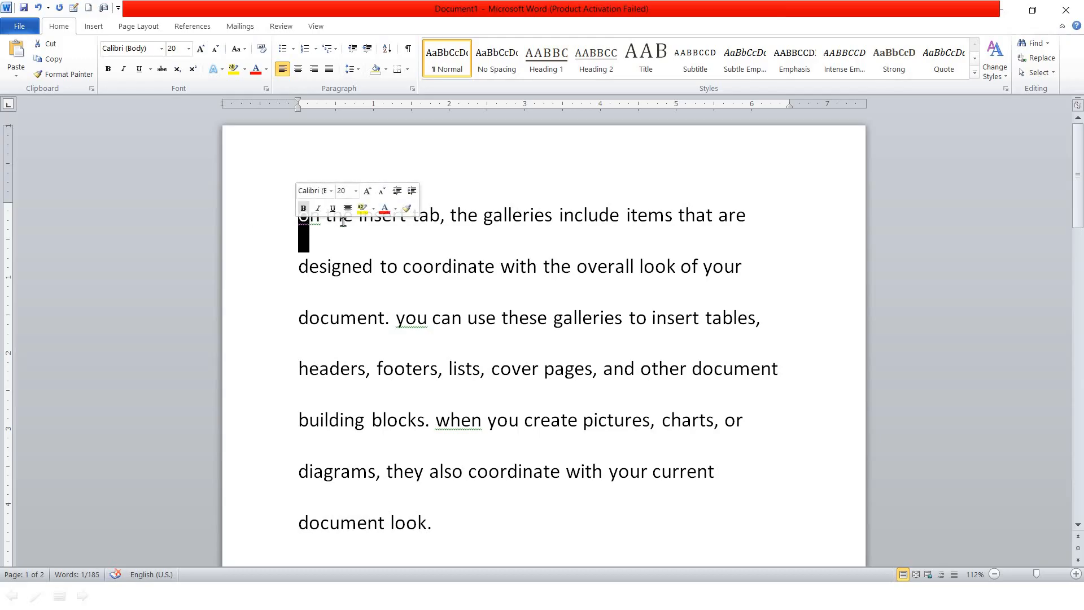
drag(331, 232, 532, 495)
click(405, 308)
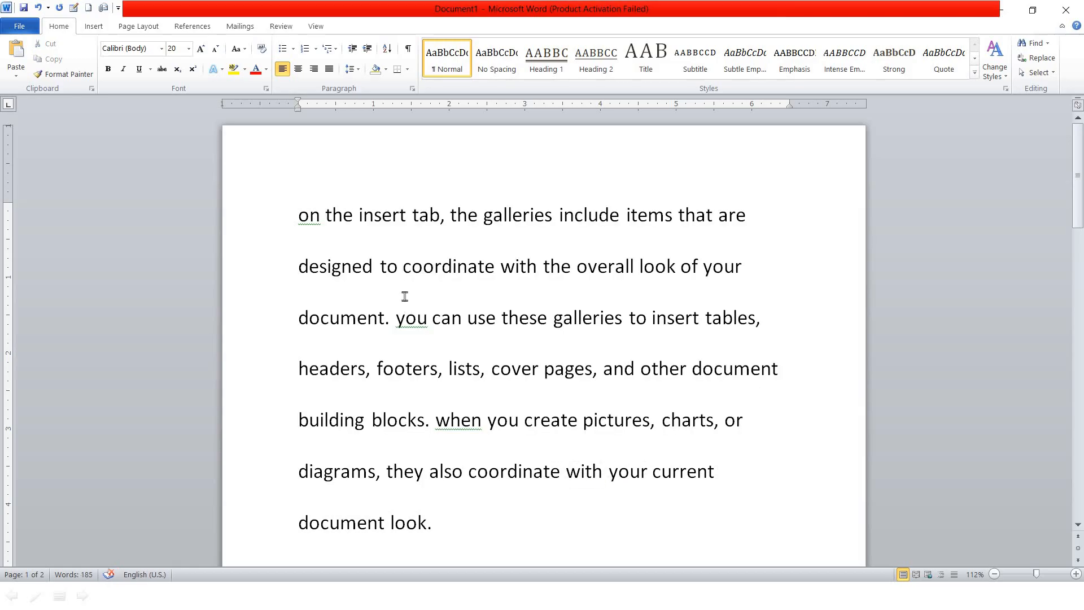
Apply Capitalize Each Word to all the text so it reads 'On The Insert Tab…'
click(249, 50)
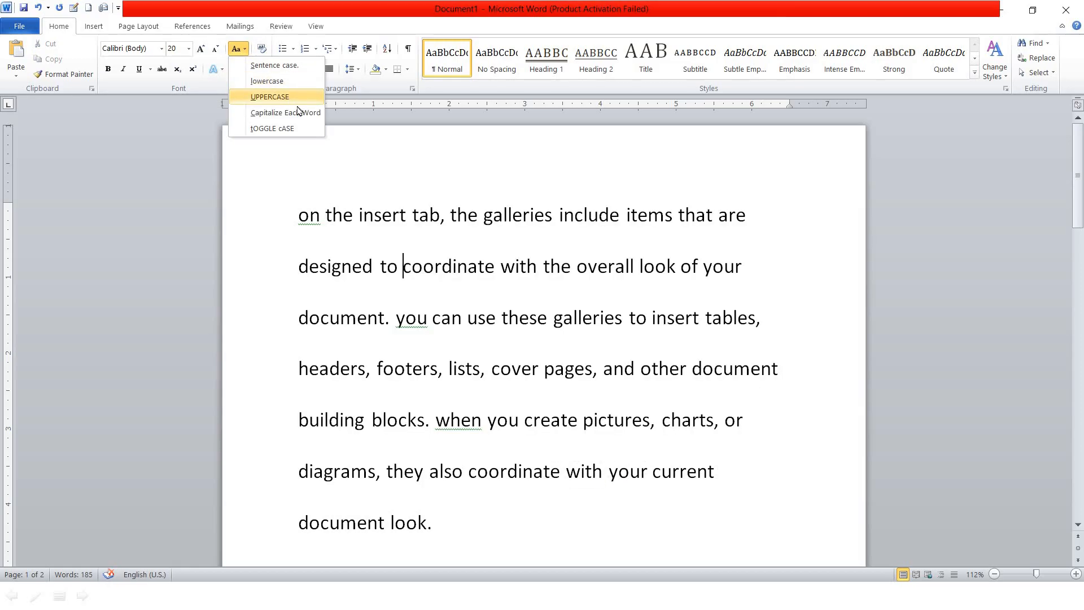
click(401, 300)
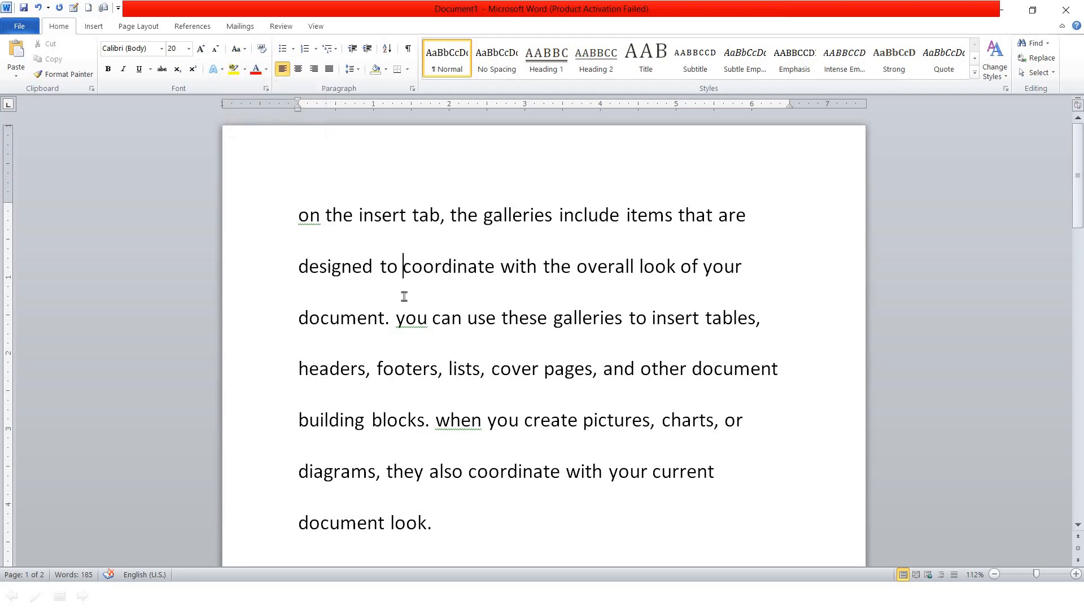
key(ctrl+a)
click(245, 49)
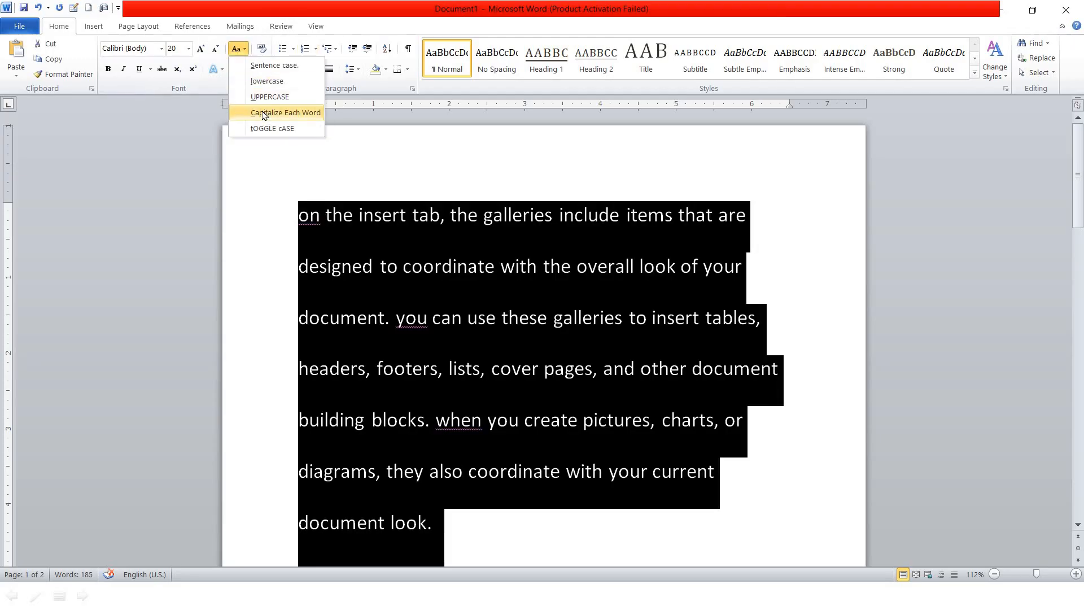
click(266, 112)
click(390, 262)
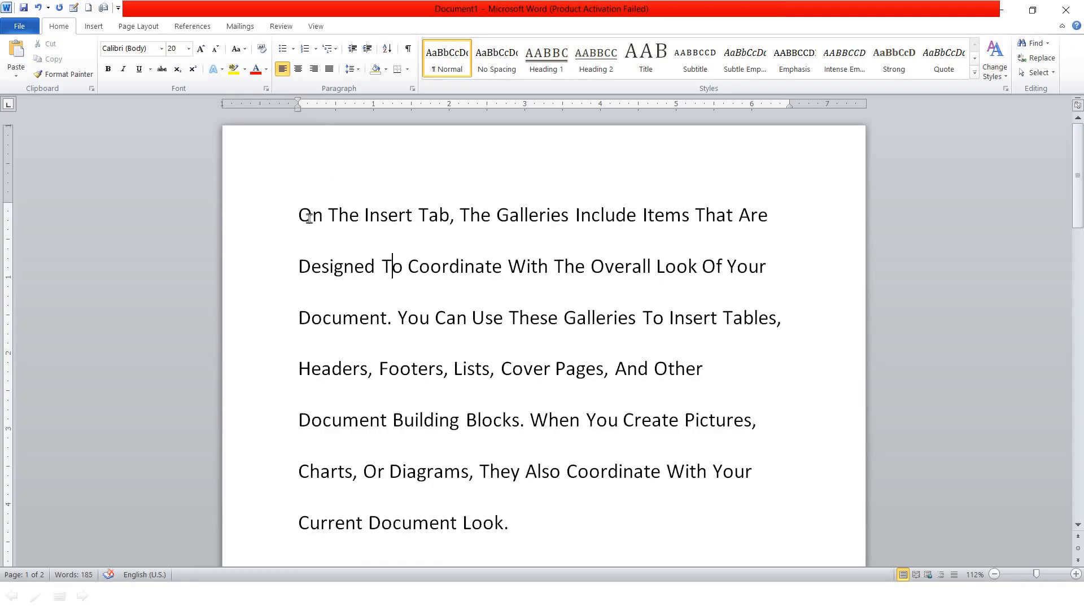
drag(310, 220, 304, 224)
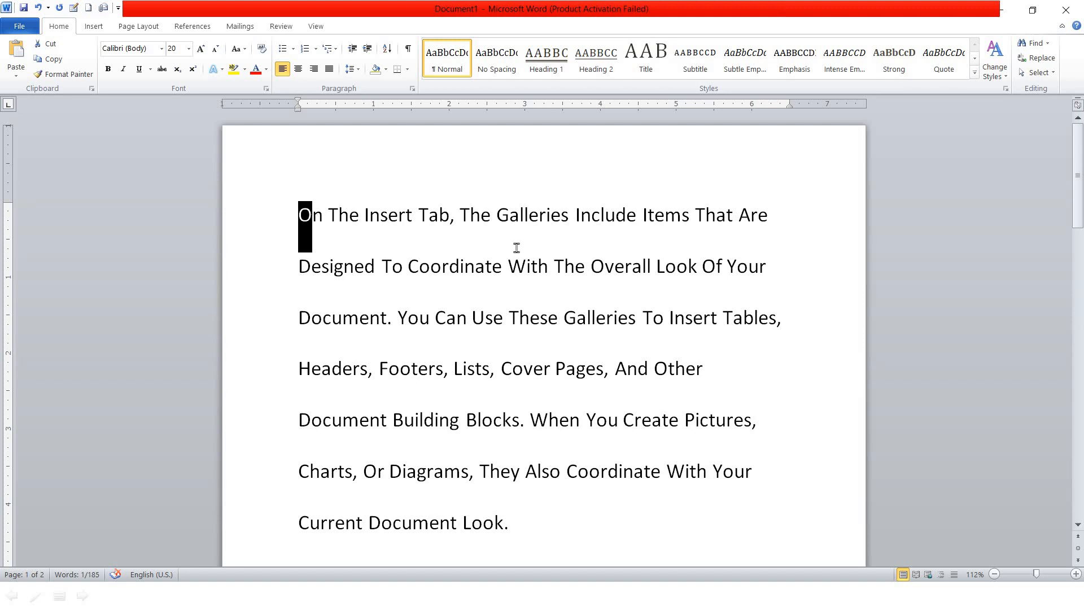
drag(349, 217, 338, 218)
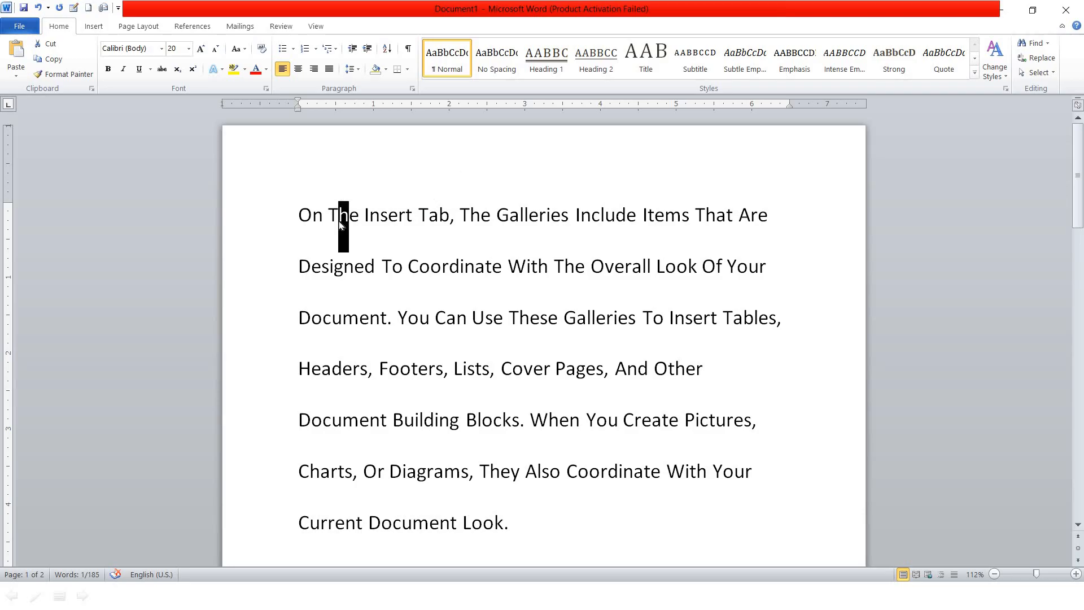
click(349, 222)
drag(312, 221, 296, 221)
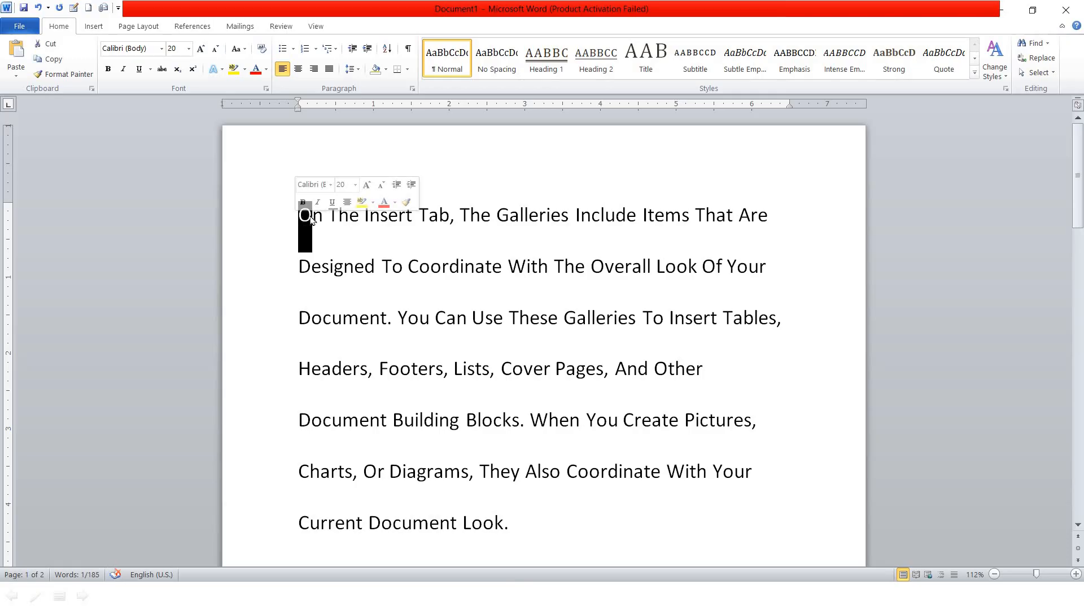
click(381, 219)
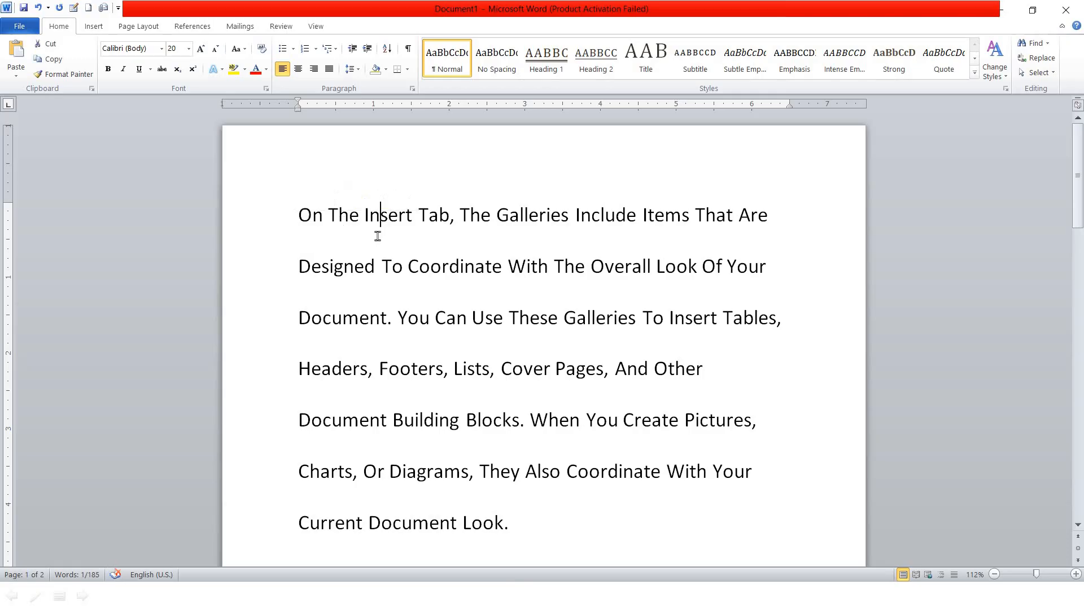
click(245, 50)
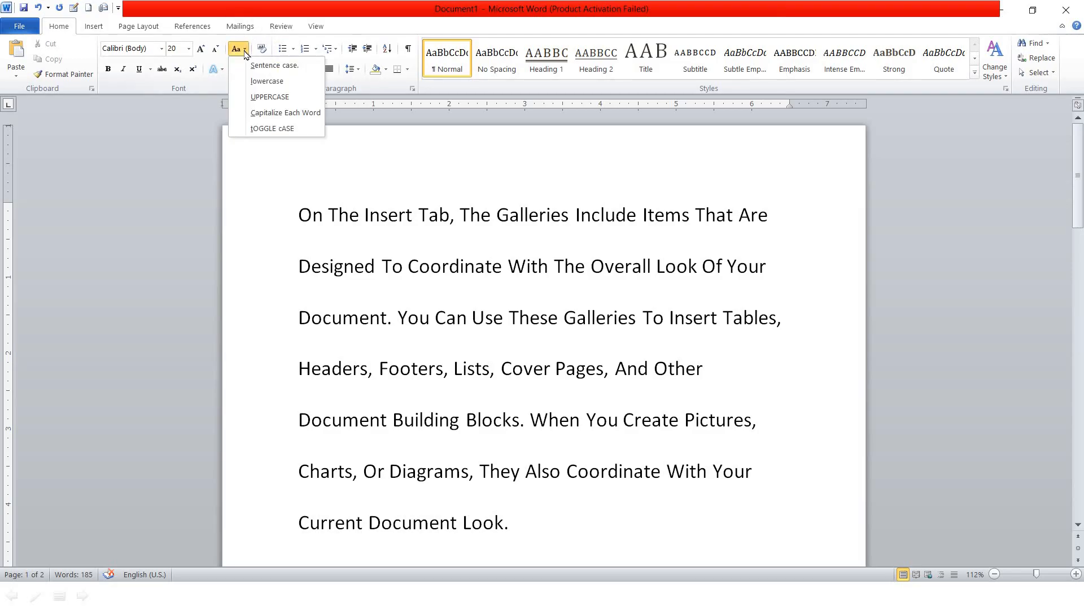
click(346, 220)
key(ctrl+a)
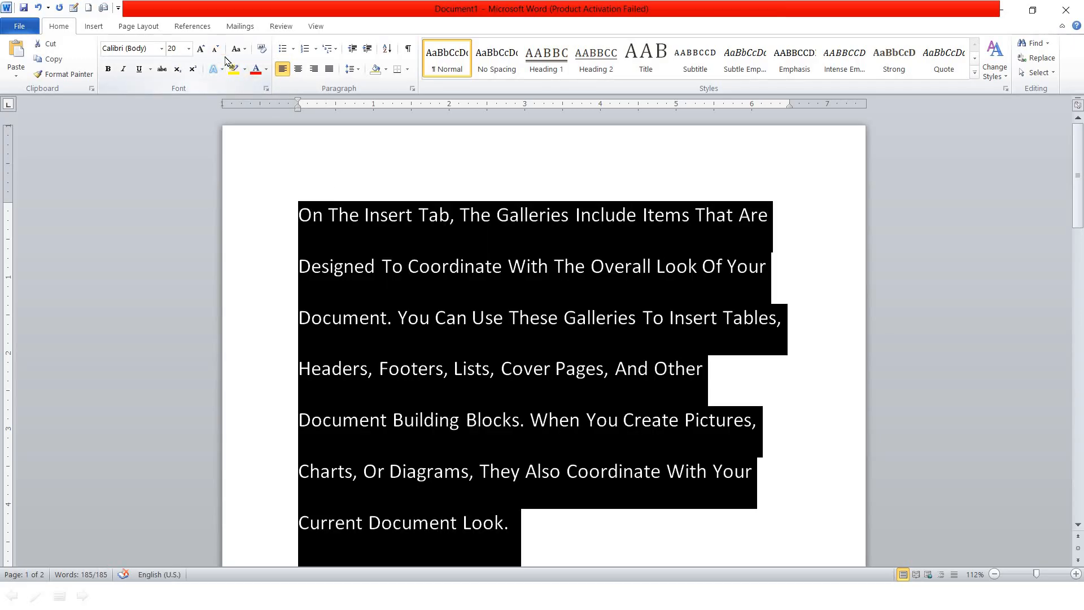
click(244, 50)
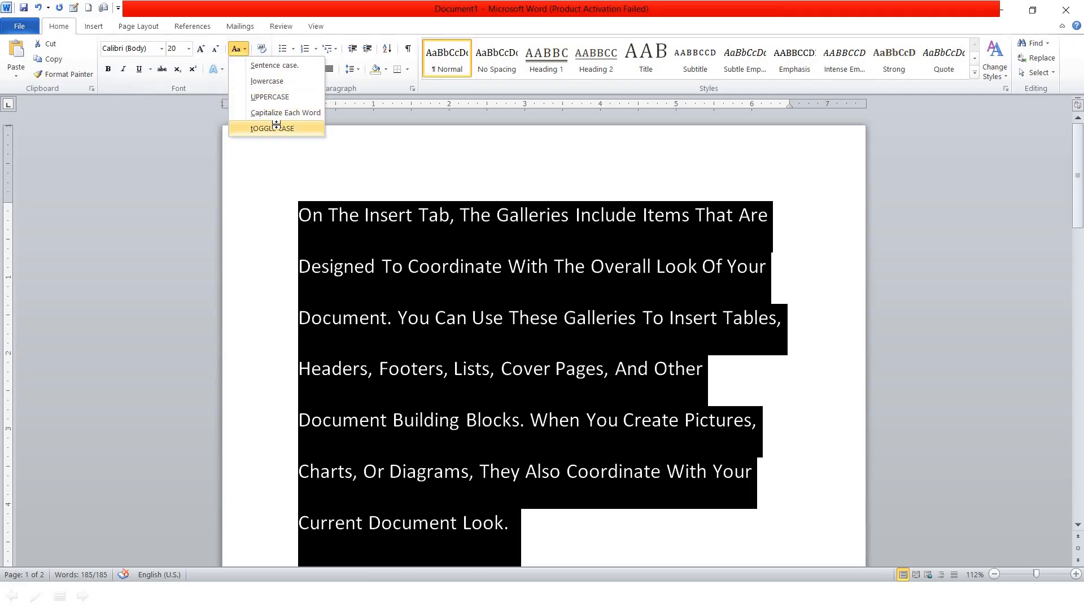
click(260, 126)
click(310, 222)
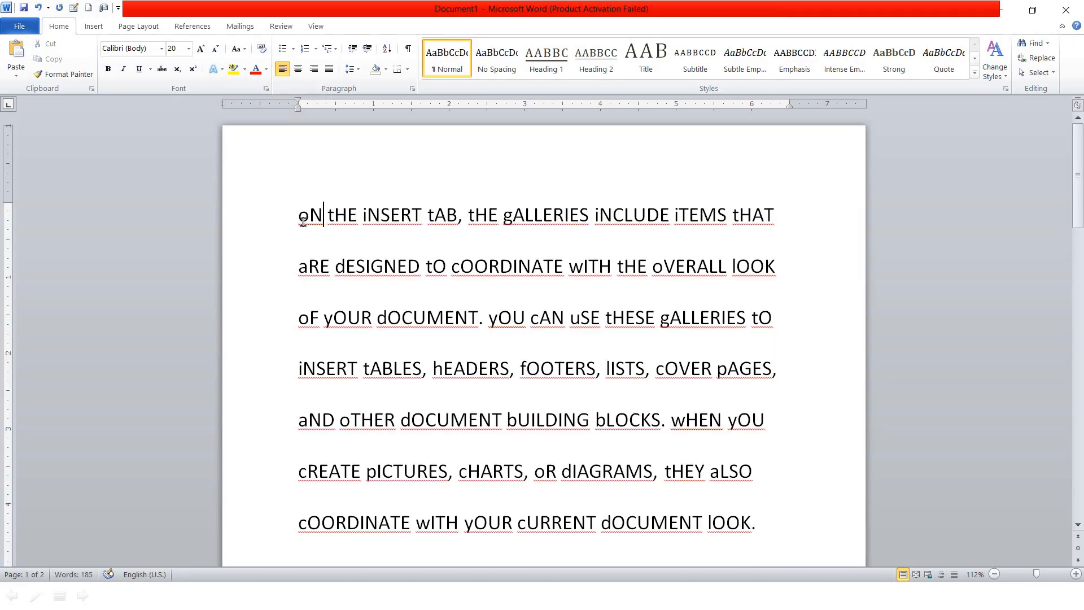
key(shift+Left)
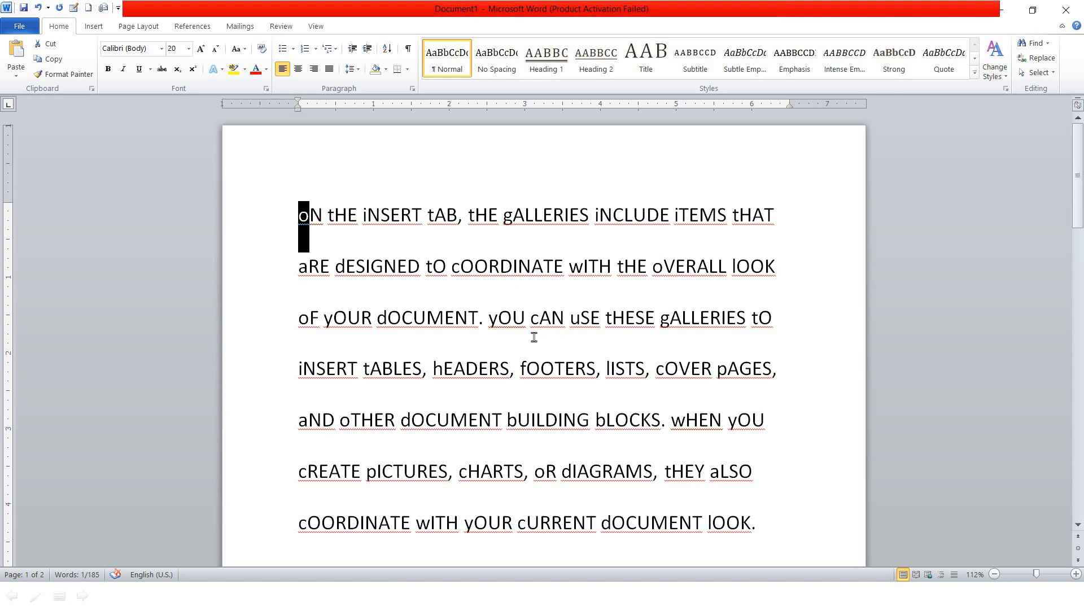
key(ctrl+a)
key(shift+F3)
click(564, 316)
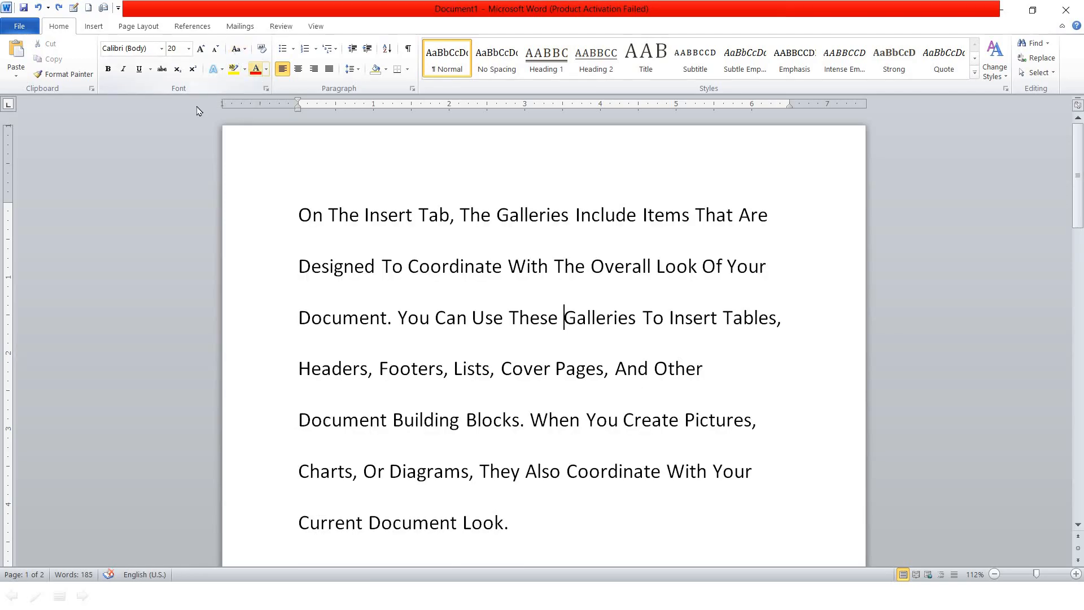
Make the first line of the paragraph bold
click(477, 263)
drag(305, 213, 771, 215)
click(108, 69)
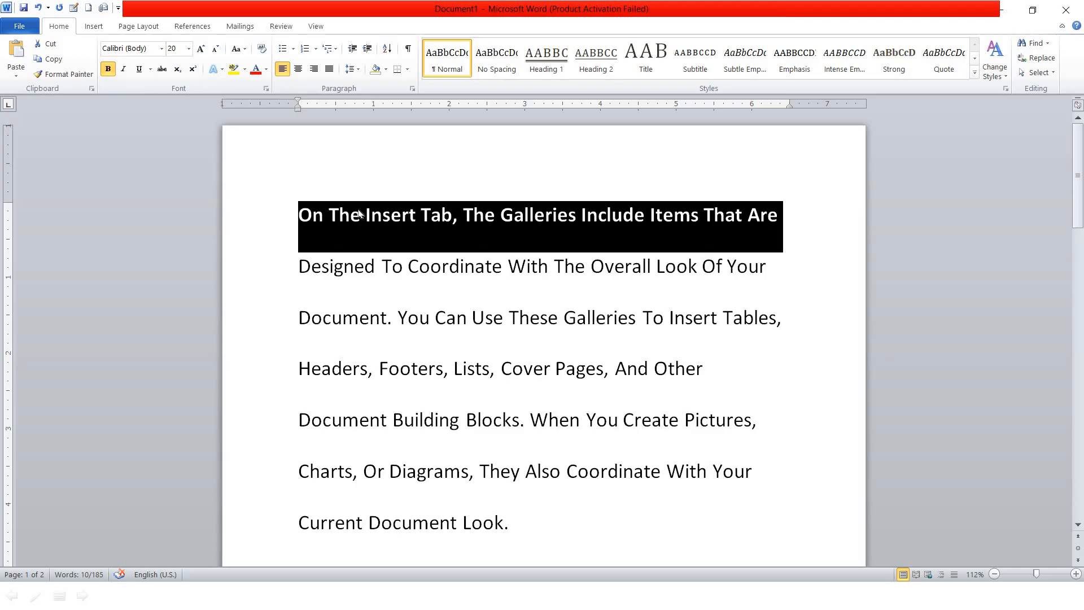
key(ctrl+b)
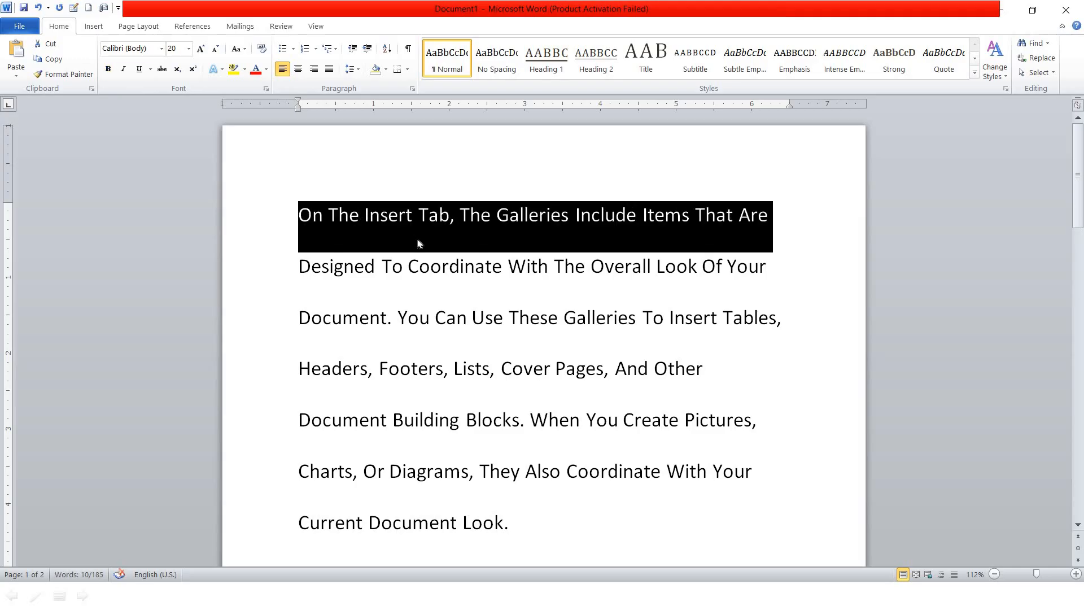
key(ctrl+b)
click(420, 267)
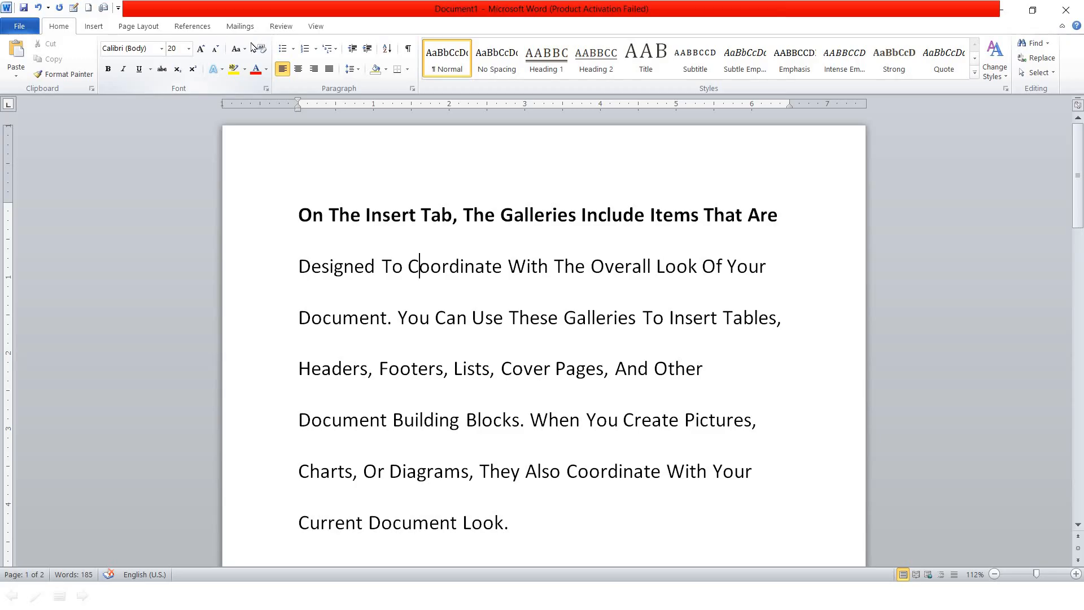
Cycle the case of 'Coordinate', then of the first two lines, with Shift+F3
key(shift+F3)
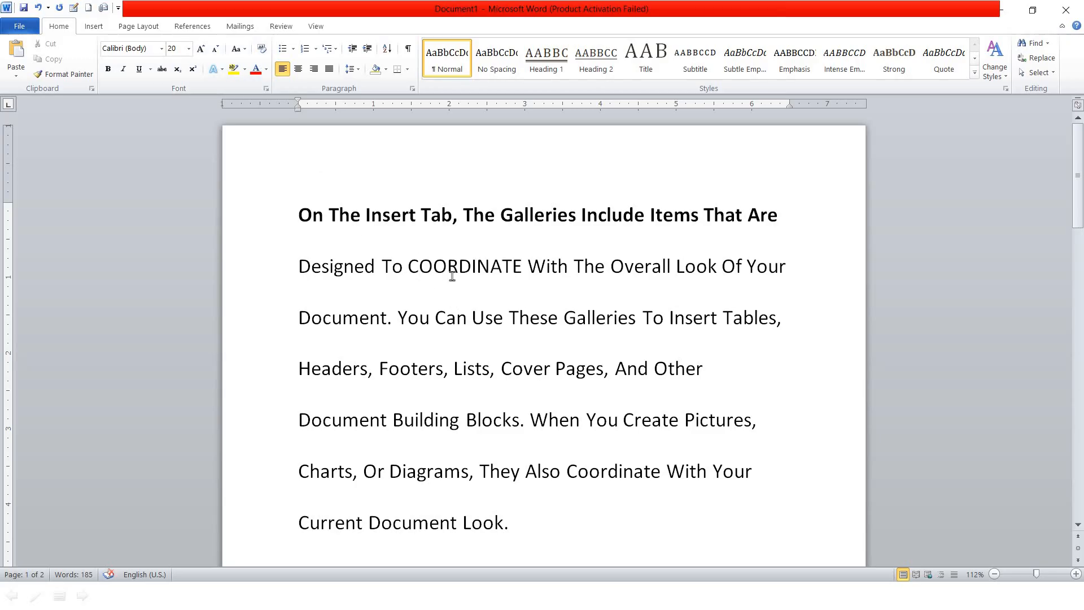
key(shift+F3)
key(shift+F3)
key(shift+F3)
key(shift+F3)
key(shift+F3)
key(shift+F3)
drag(249, 219, 625, 270)
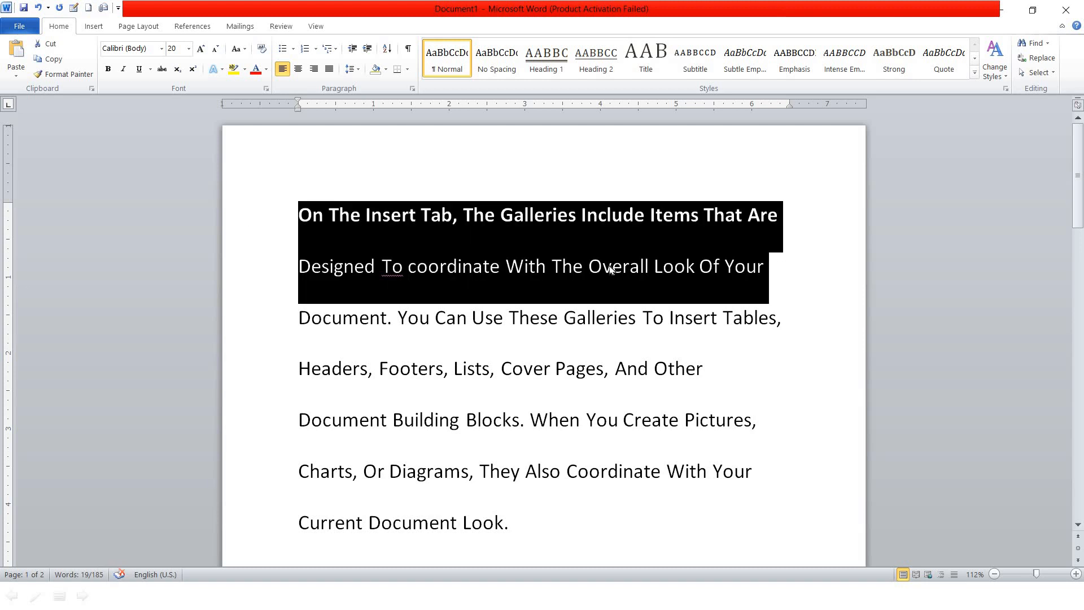
key(shift+F3)
key(shift+F3)
key(shift+F3)
key(shift+F3)
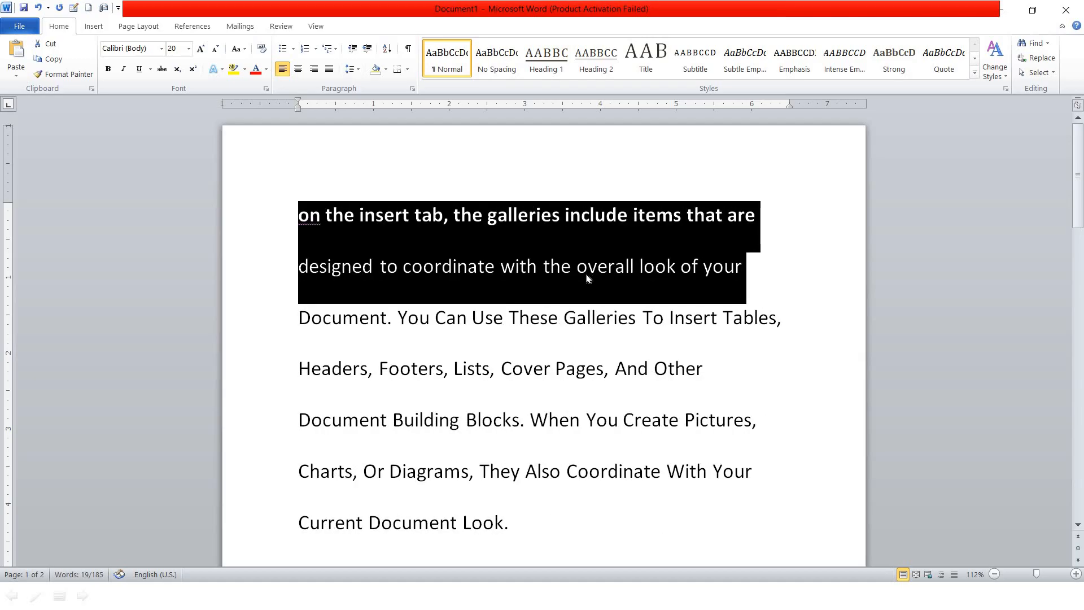
click(548, 284)
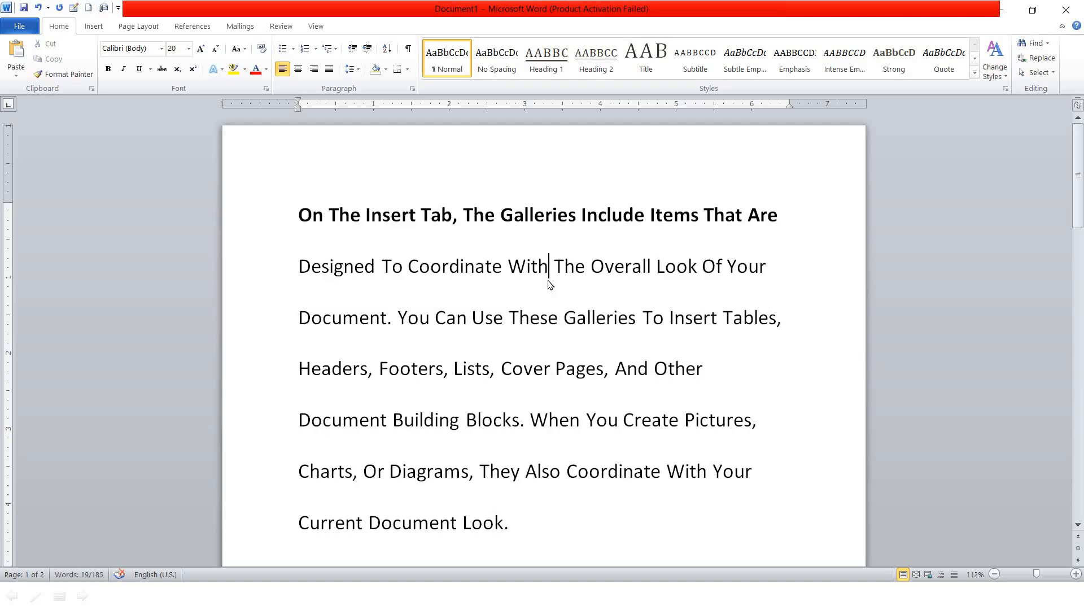
Undo back to the lowercase lines and italicize the first two lines
key(ctrl+z)
click(513, 278)
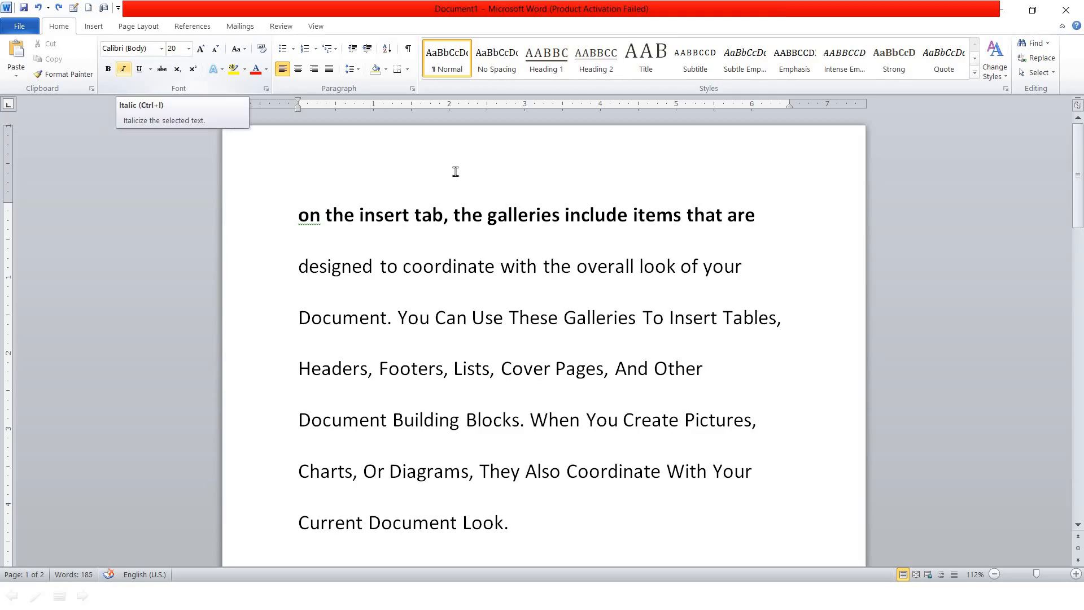
drag(262, 219, 814, 276)
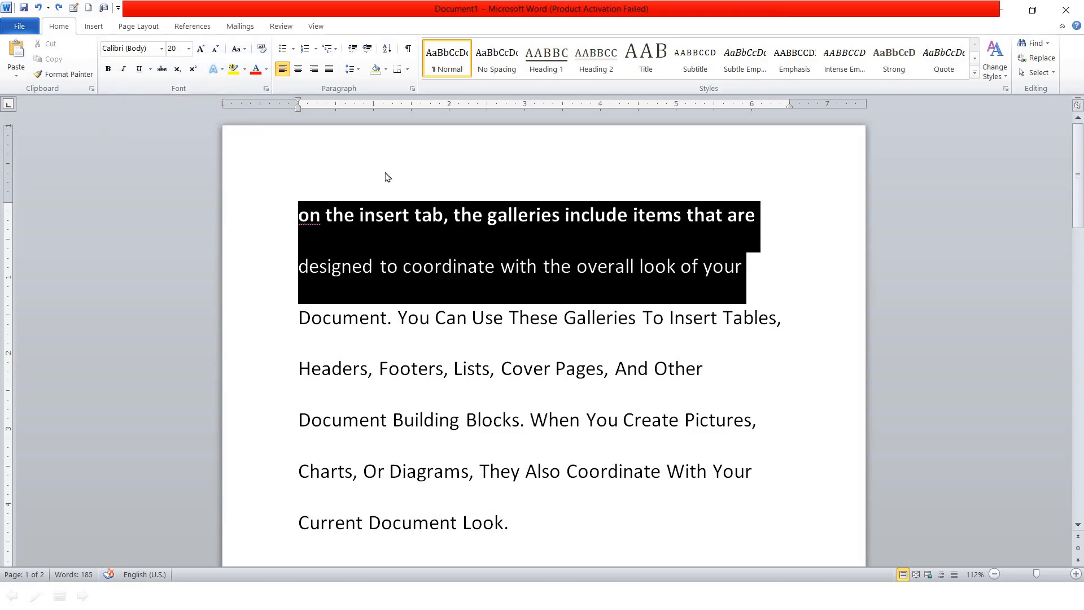
click(121, 71)
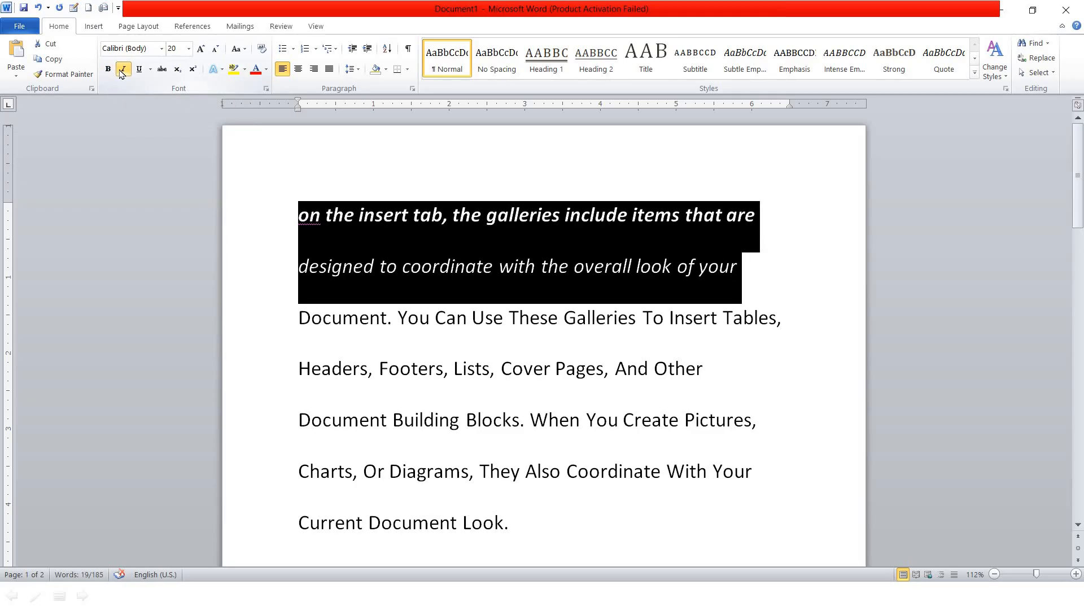
click(446, 221)
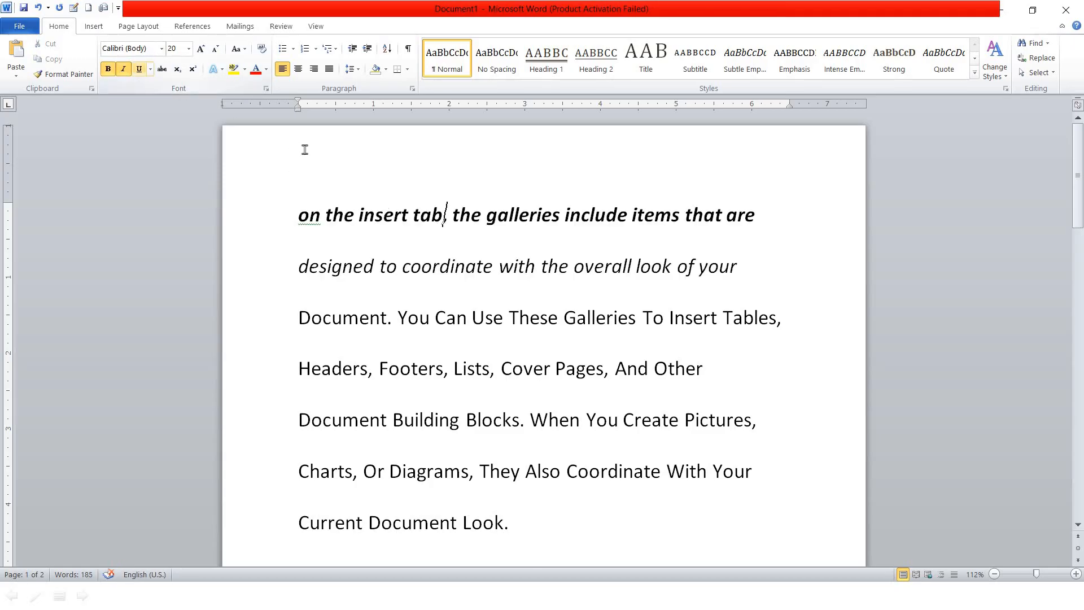
Underline the first line and the word 'coordinate'
key(shift+End)
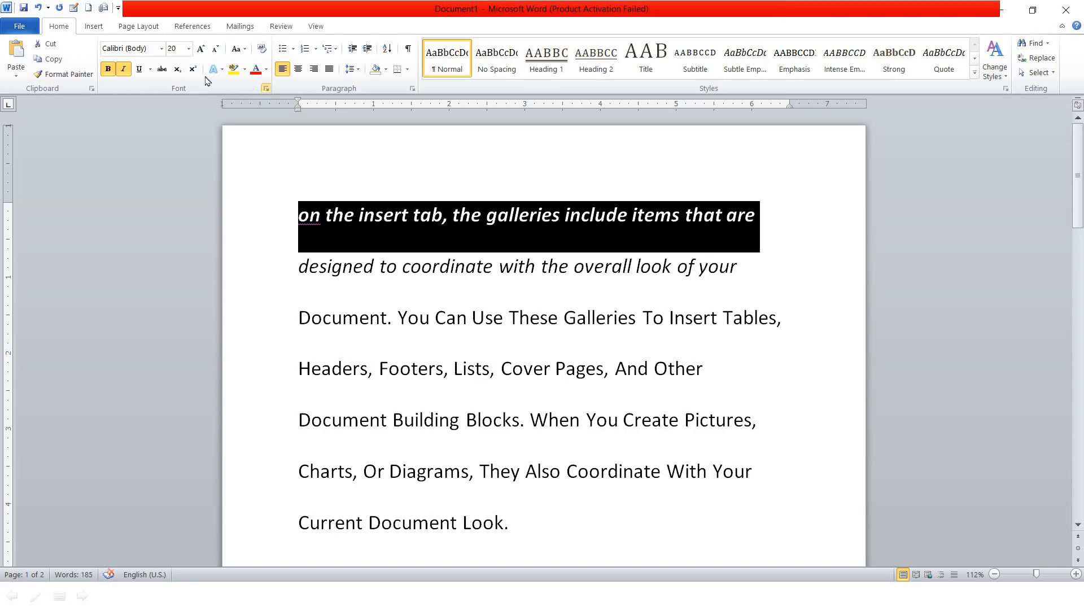
click(139, 69)
click(478, 266)
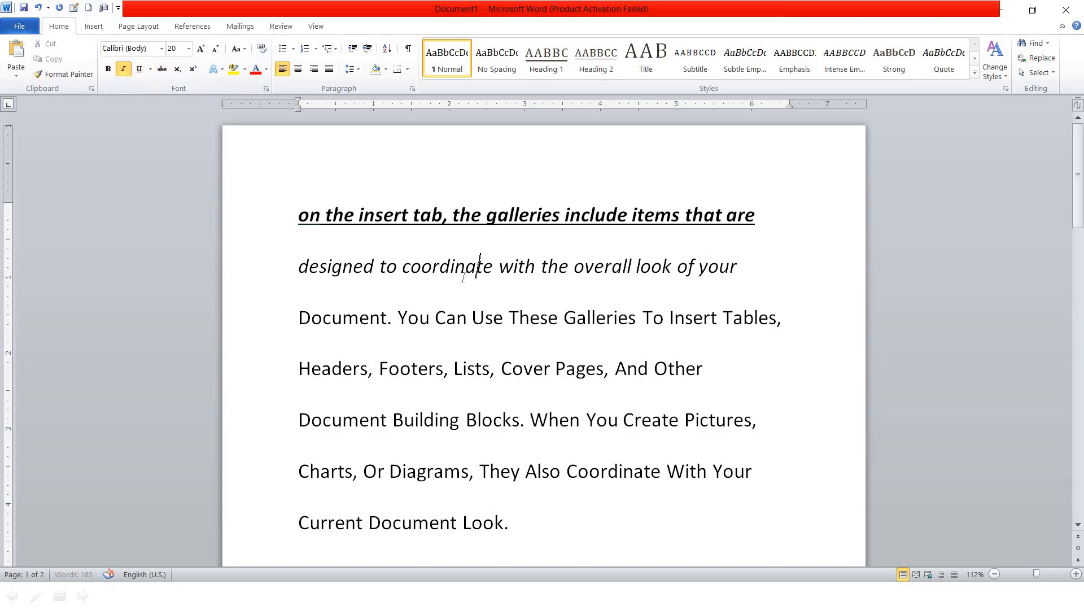
click(139, 69)
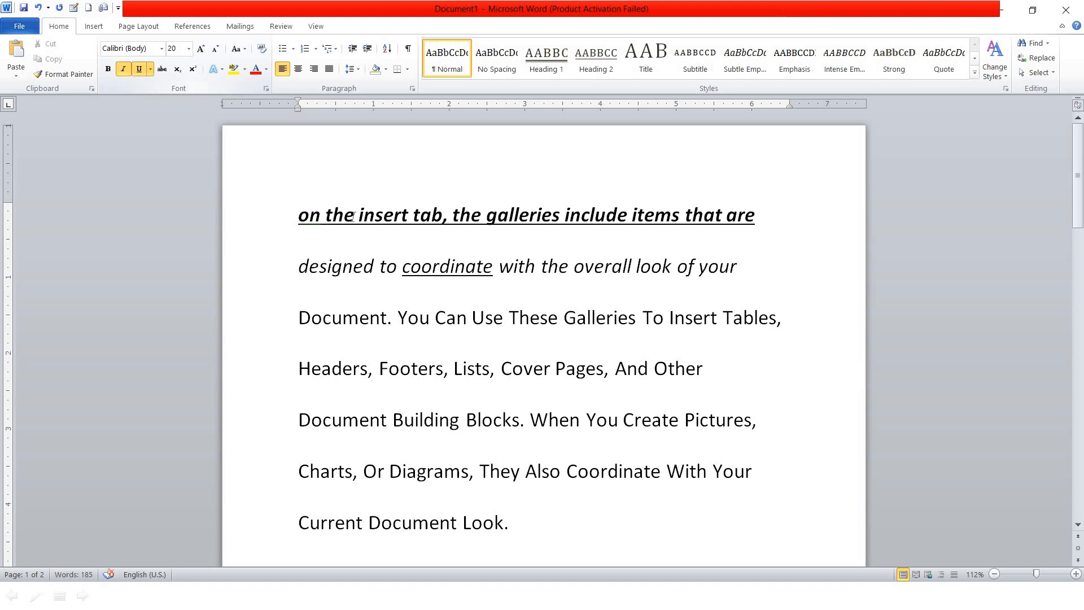
Remove all underlining and italic from the whole document
key(ctrl+a)
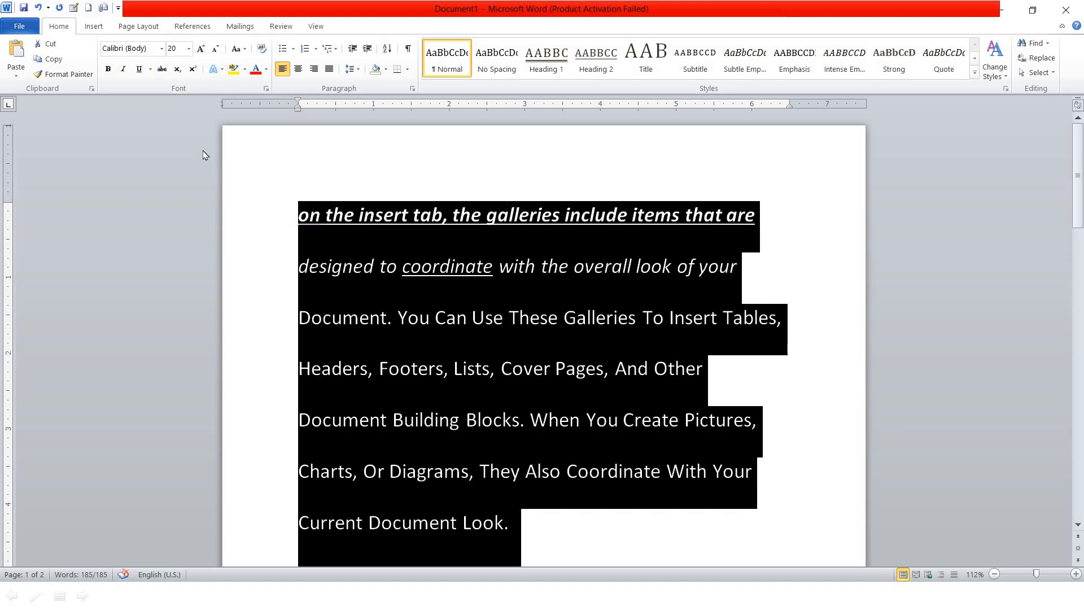
click(140, 69)
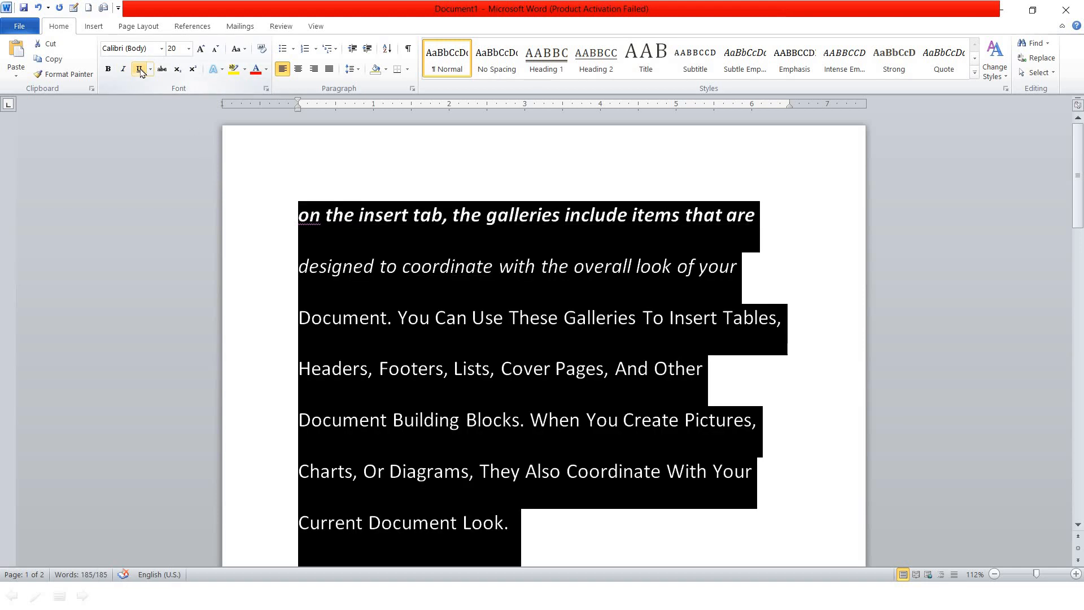
click(380, 265)
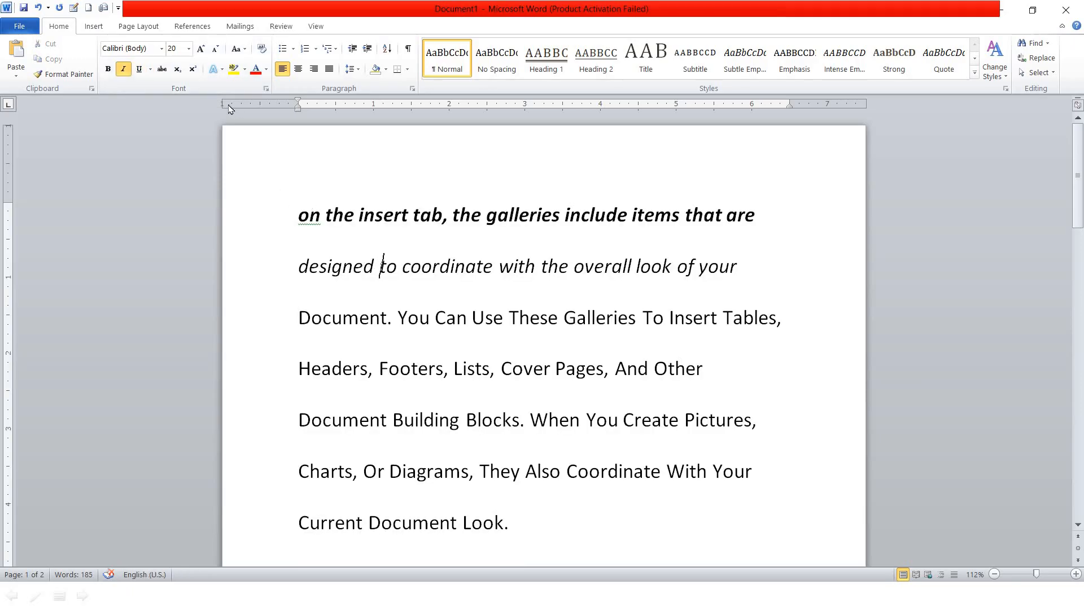
click(355, 186)
key(ctrl+a)
click(123, 69)
click(668, 370)
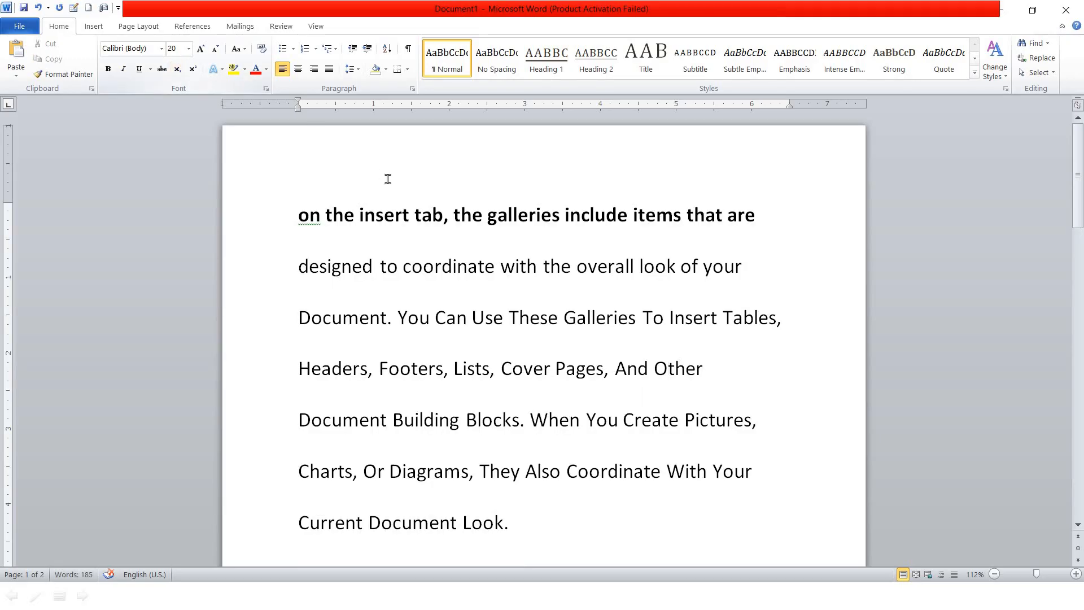
Strike through the first line, then change it to a double strikethrough in the Font dialog
click(286, 217)
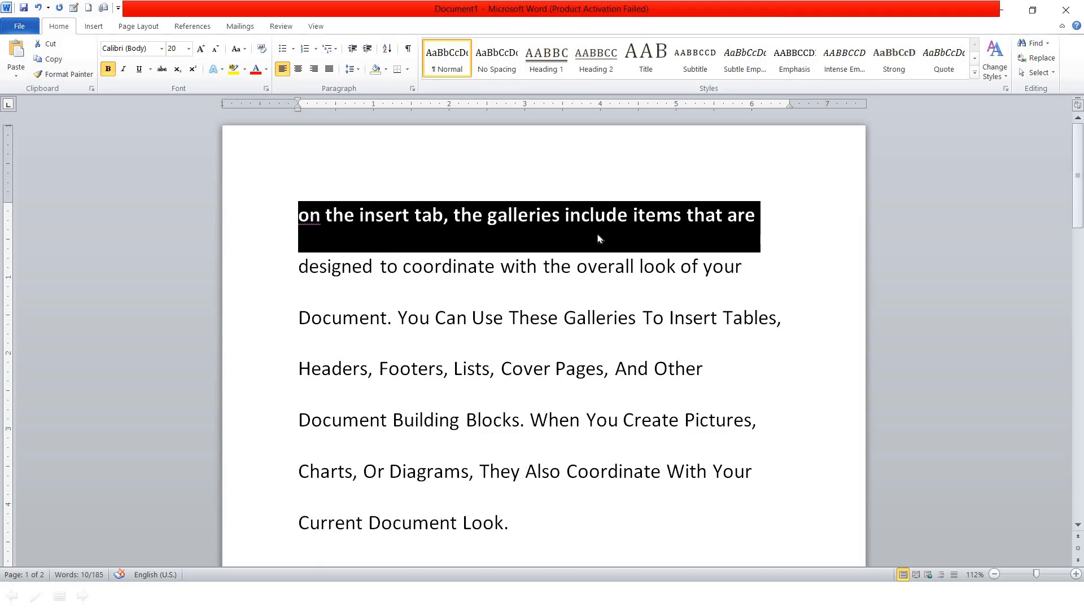
click(164, 72)
click(329, 239)
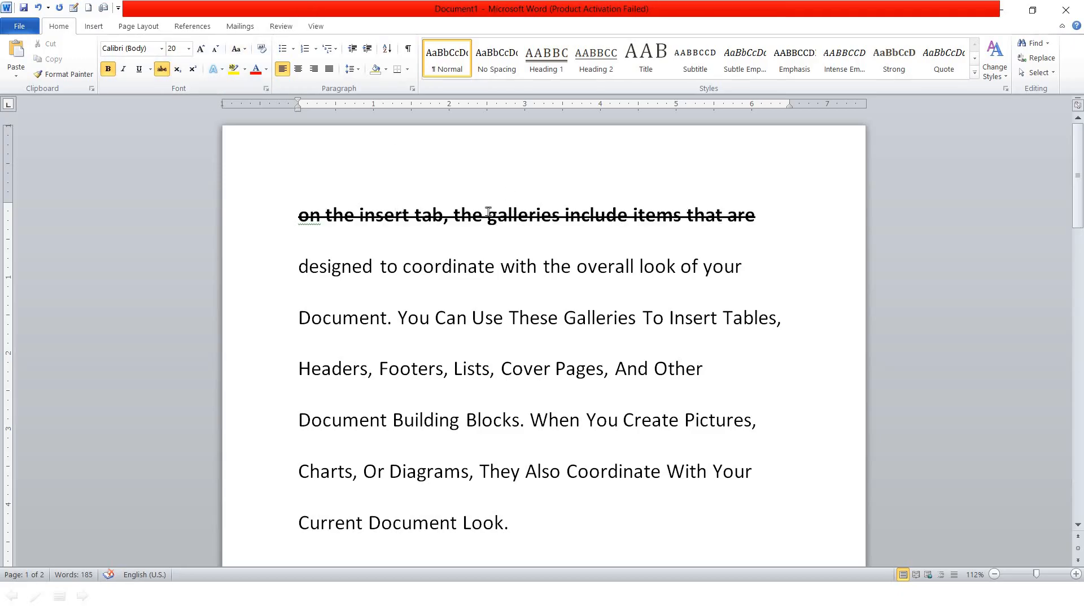
key(ctrl+d)
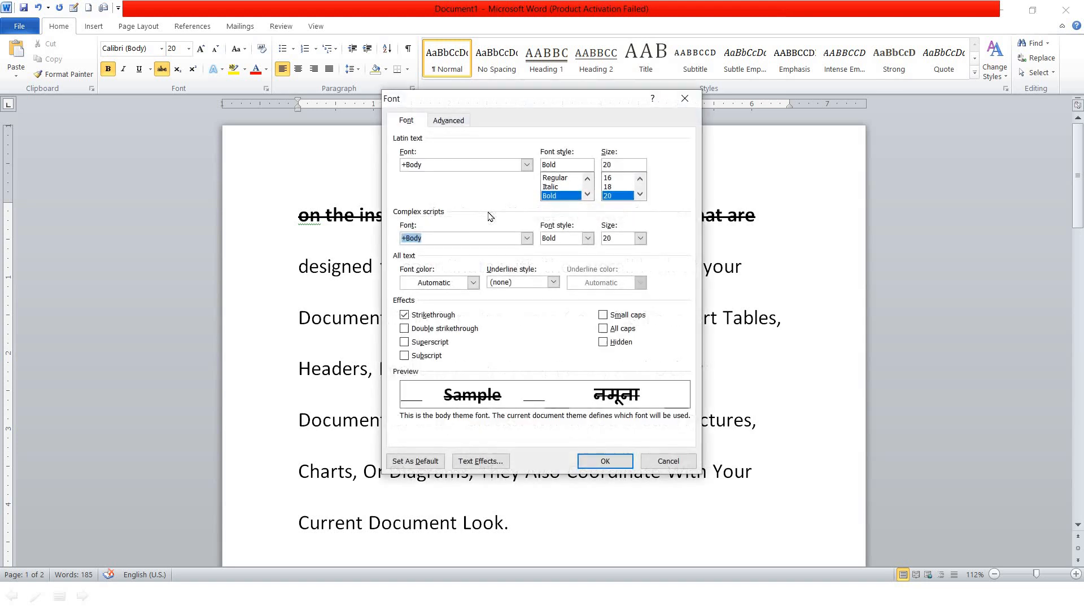
click(439, 331)
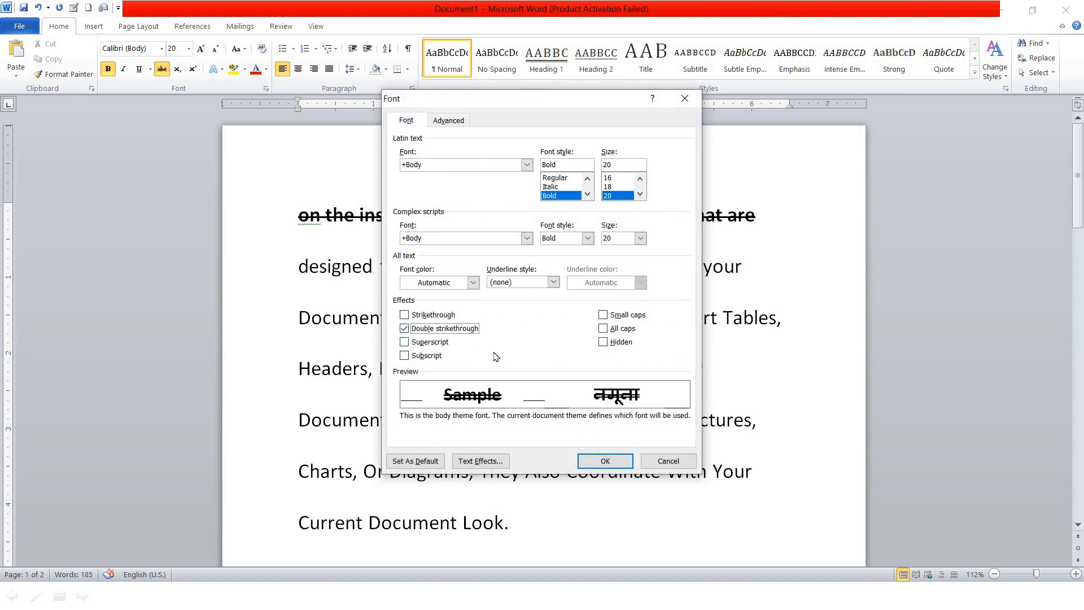
click(604, 459)
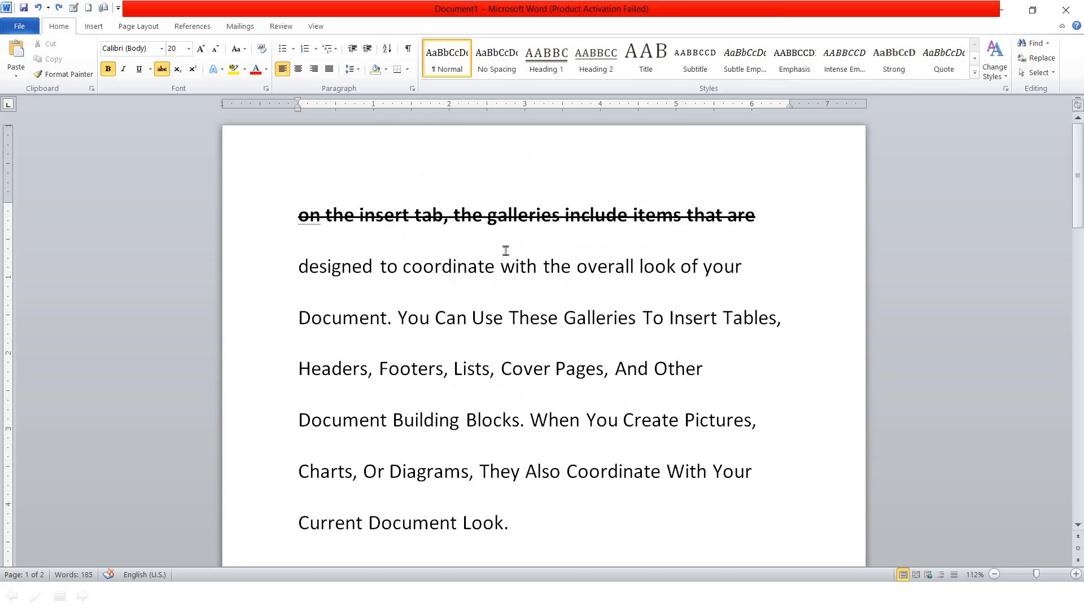
Revisit the double strikethrough setting in the Font dialog, then undo the strikethrough
key(ctrl+d)
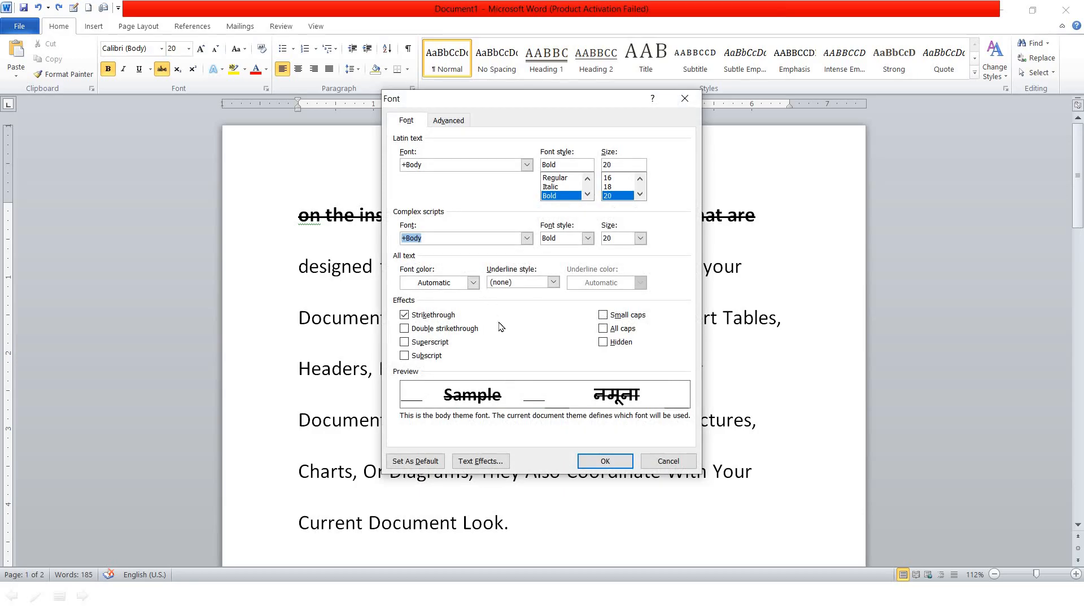
click(442, 331)
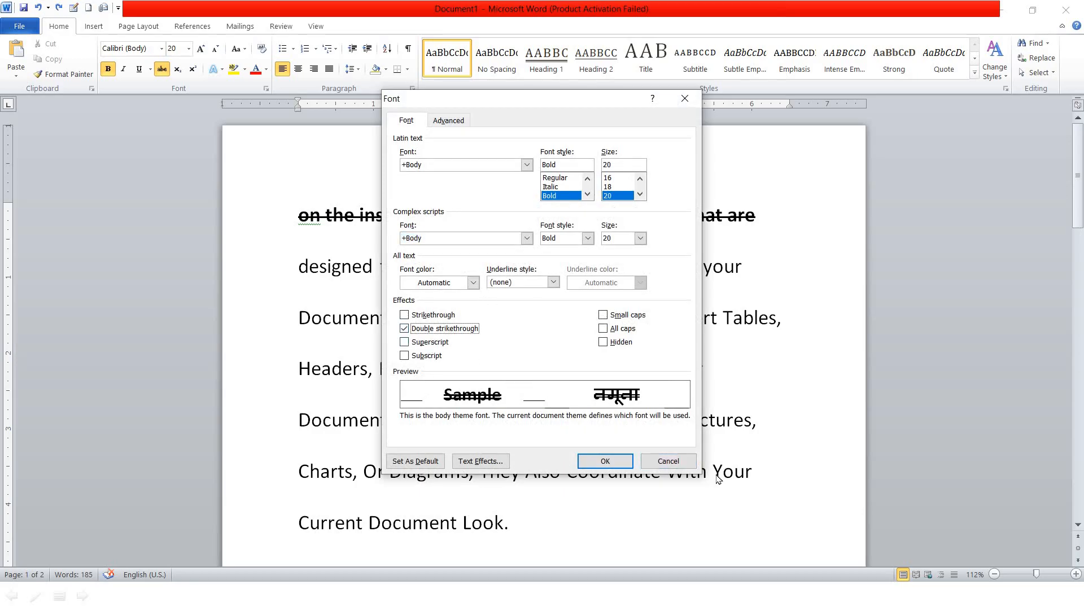
click(605, 461)
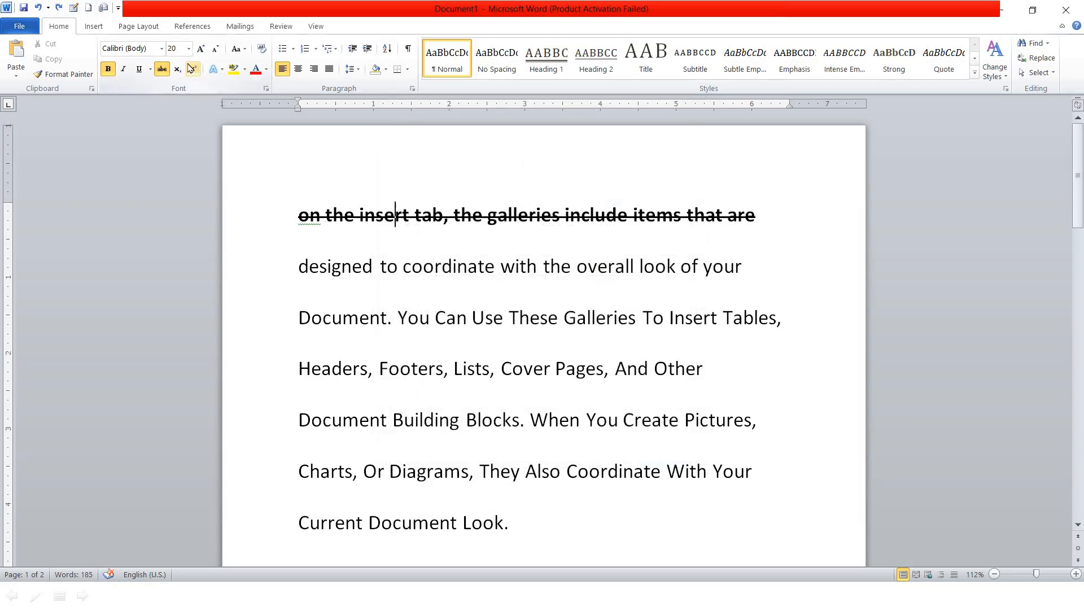
key(ctrl+z)
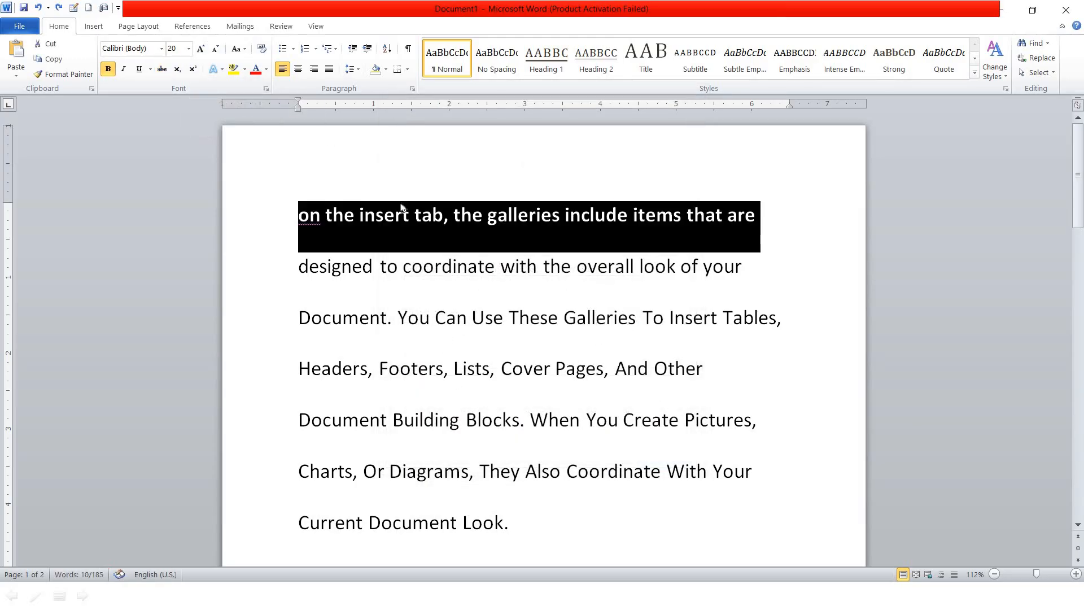
click(423, 235)
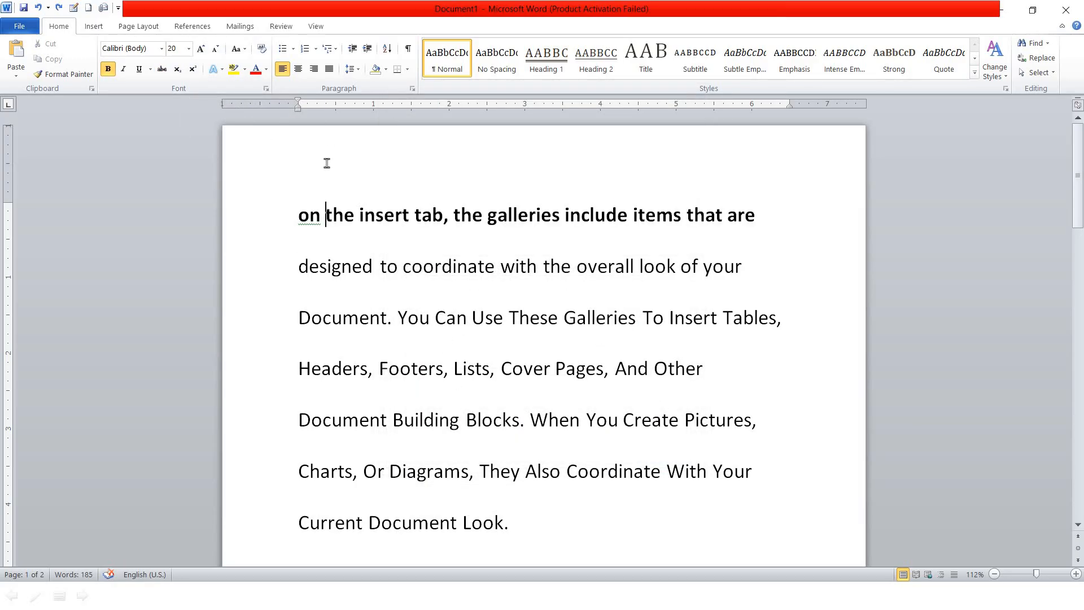
Delete all the document text and type a bold H
key(ctrl+a)
key(Delete)
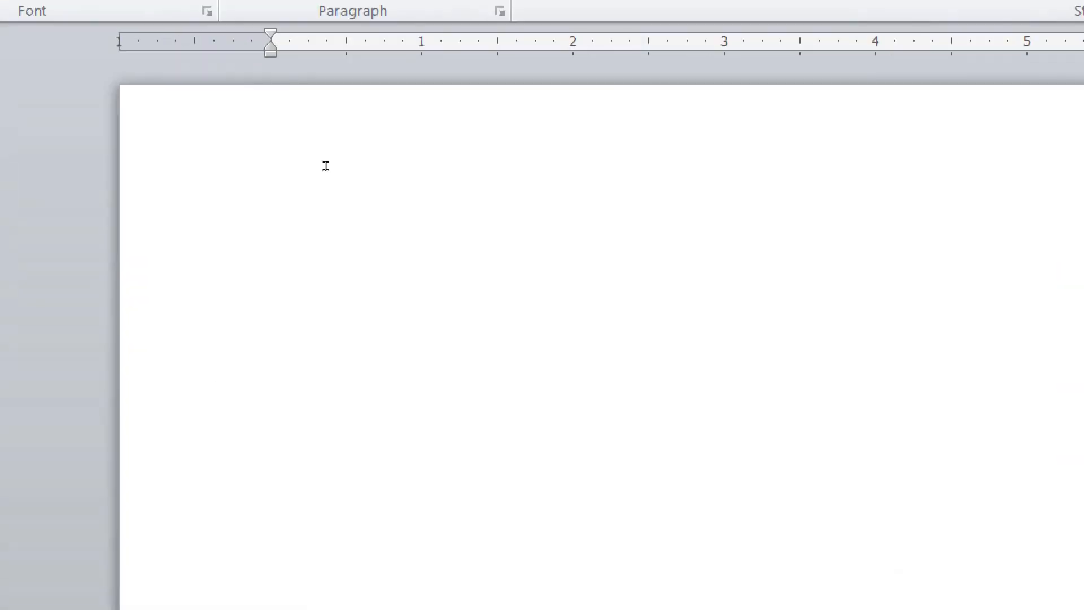
text(H2)
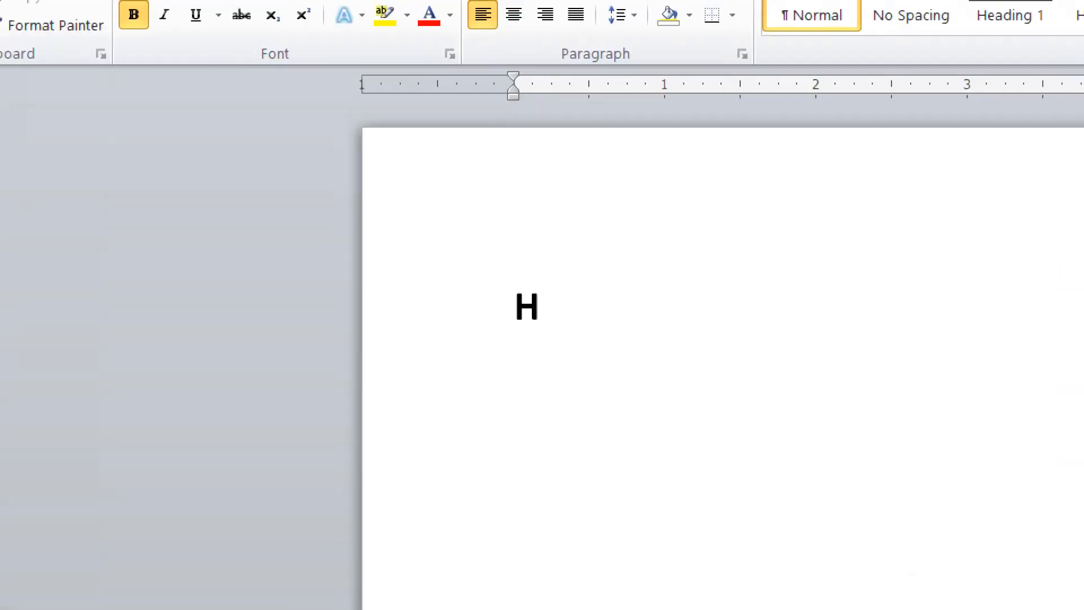
text(0)
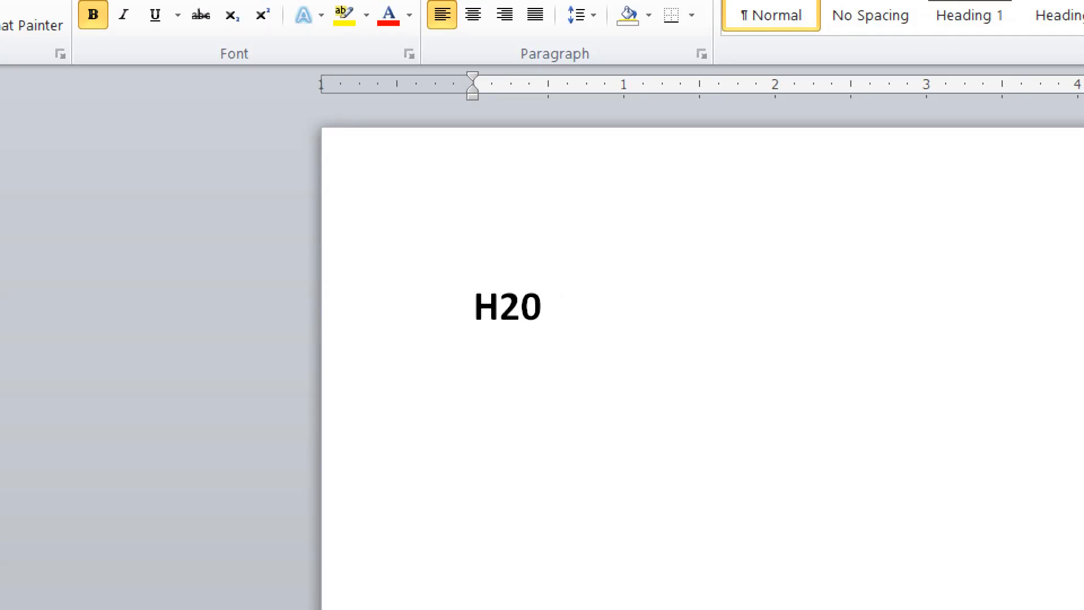
key(BackSpace)
key(BackSpace)
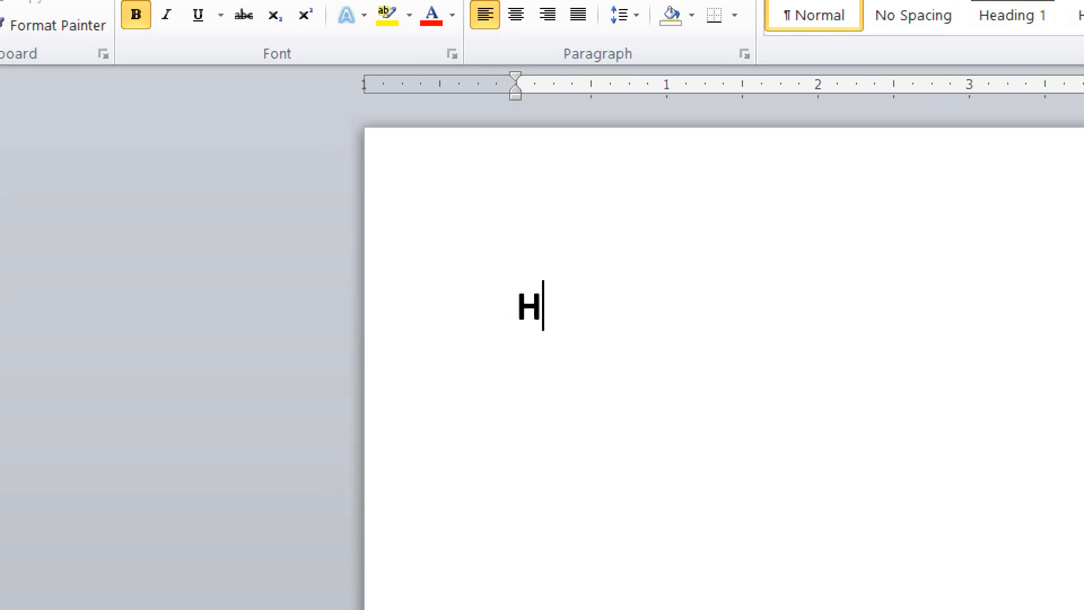
Add a subscript 20 after H, then plain '(a+b)', and turn on superscript
key(ctrl+equal)
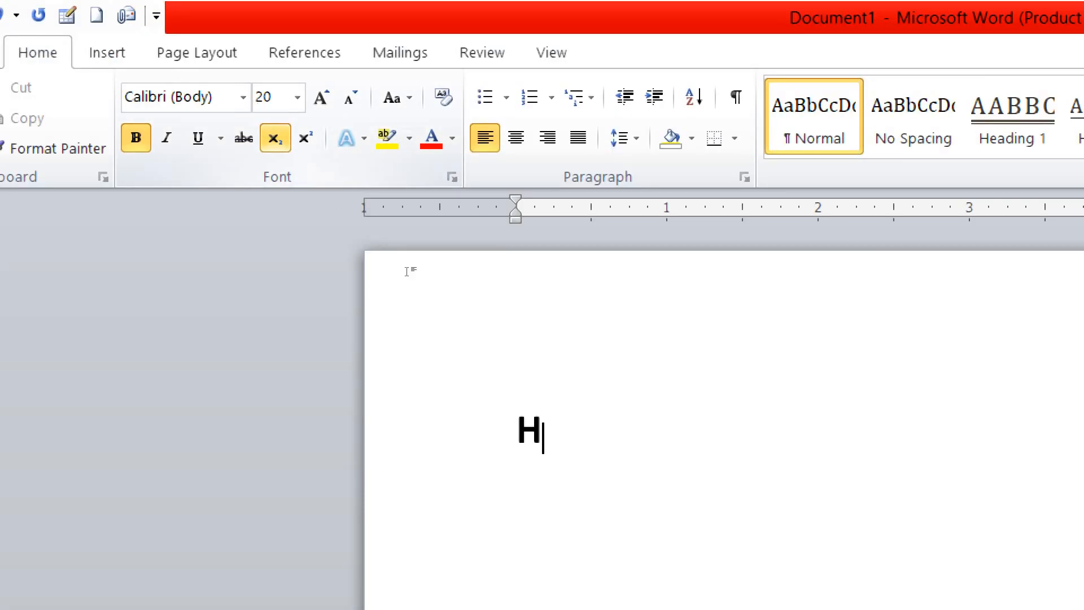
text(20)
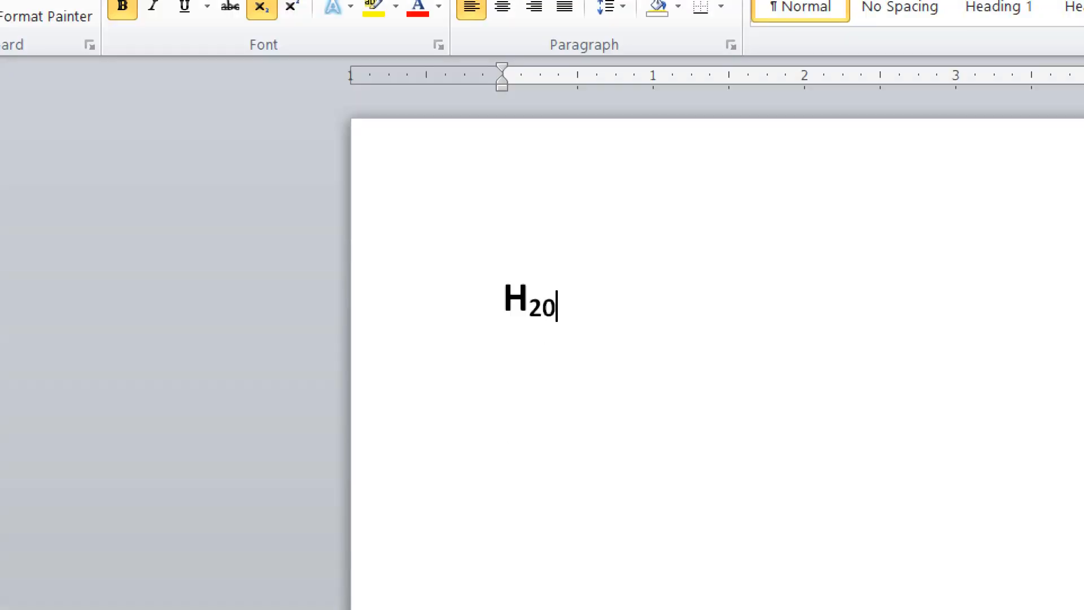
key(ctrl+space)
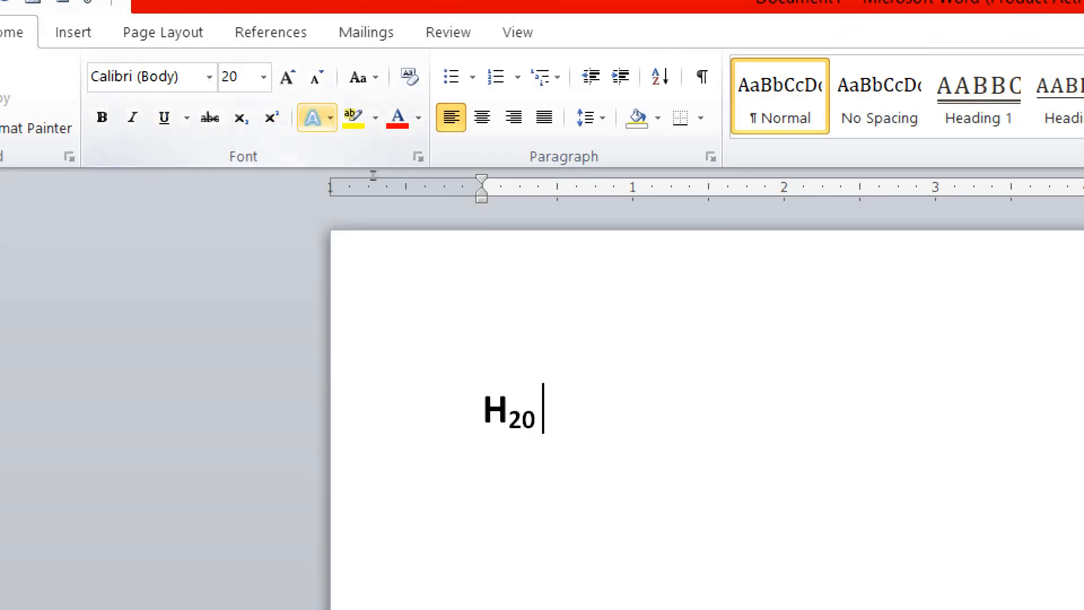
text((a+b)
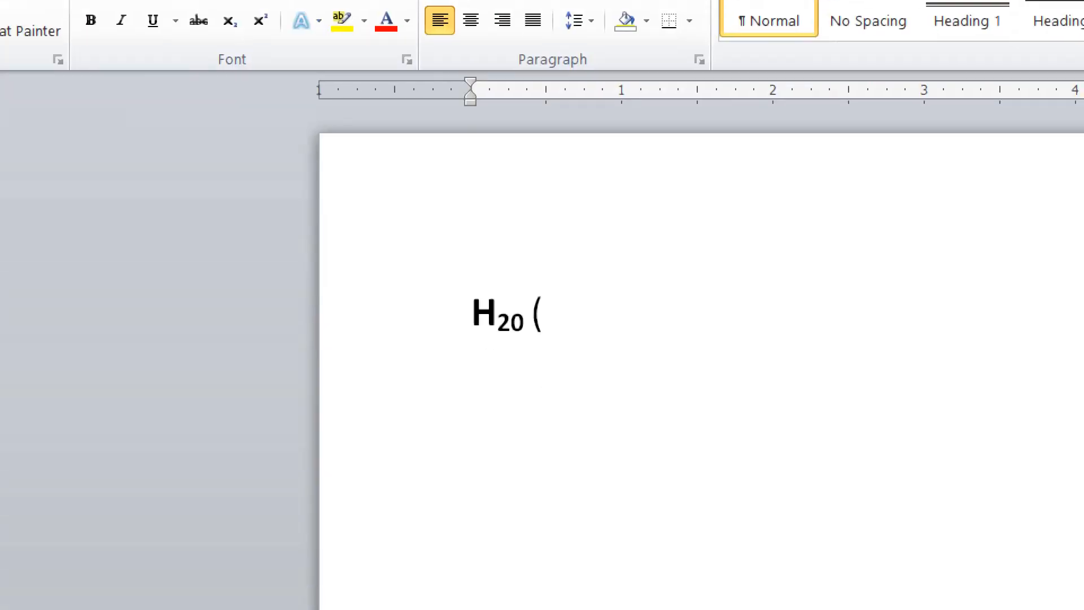
text())
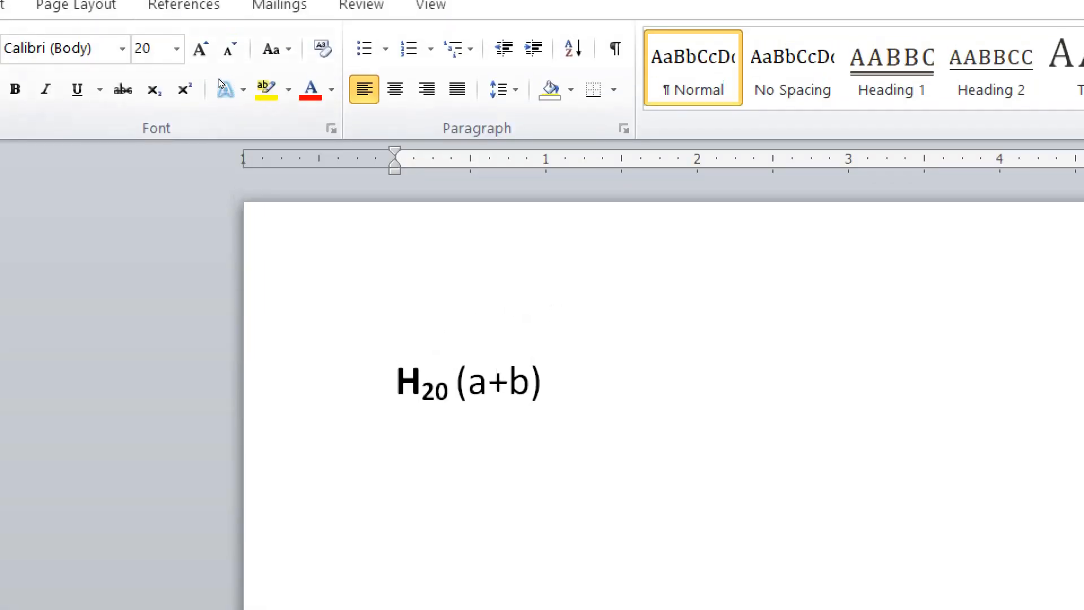
click(188, 76)
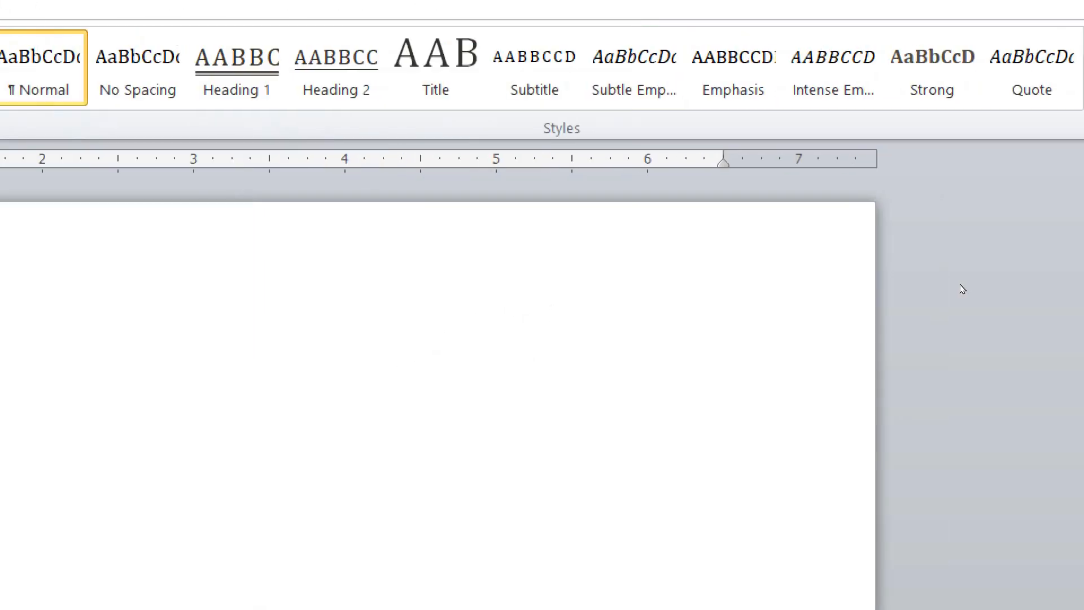
Type a superscript 2, then '=(a+b)', another superscript 2, and a closing '='
text(20 (a+b)2)
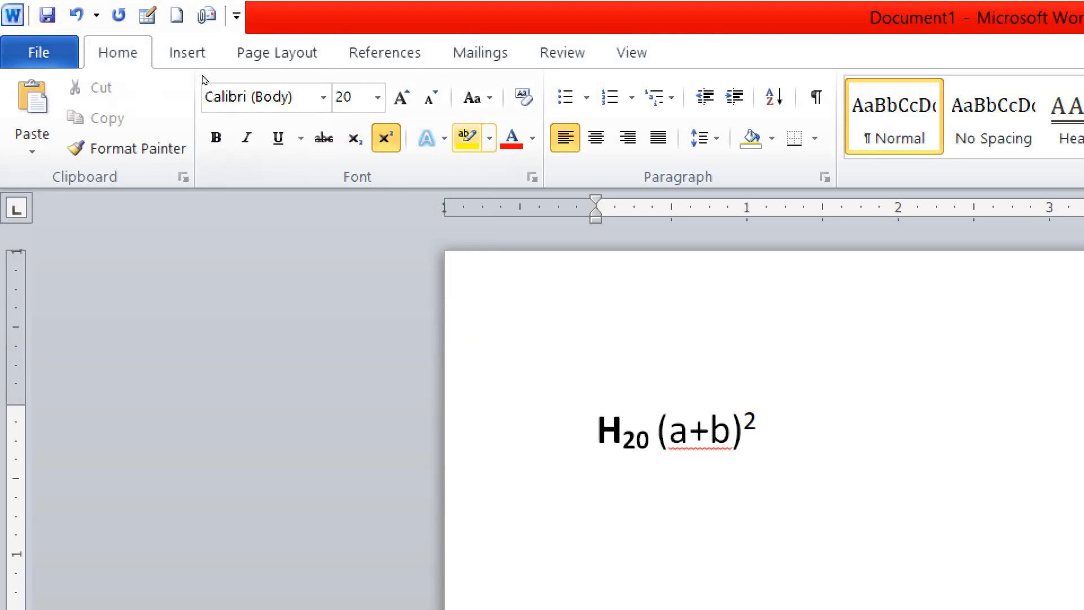
key(ctrl+shift+plus)
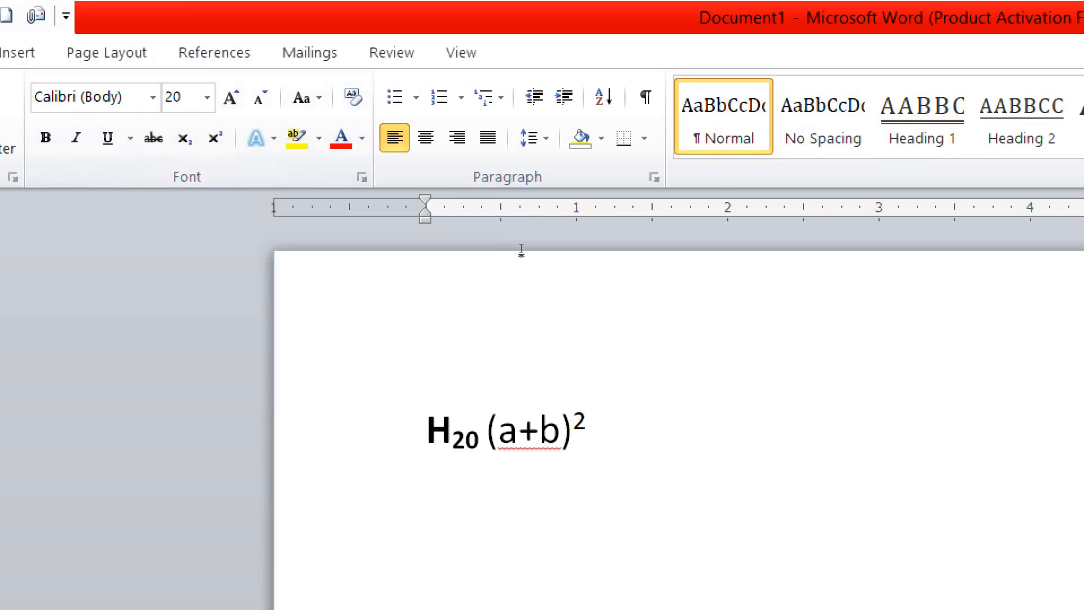
text(=)
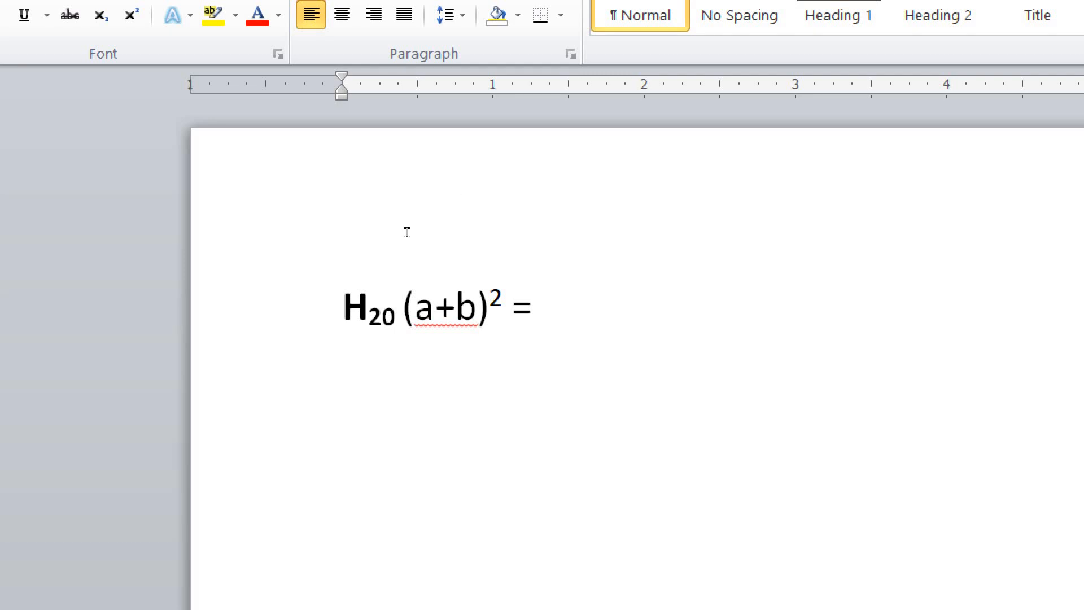
text((a+b))
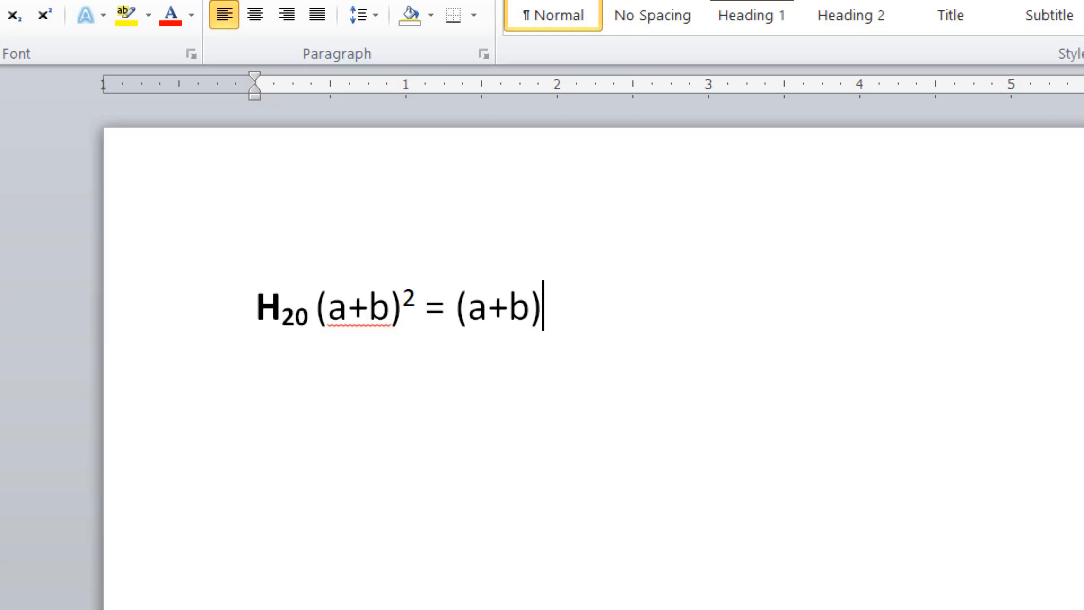
key(ctrl+shift+plus)
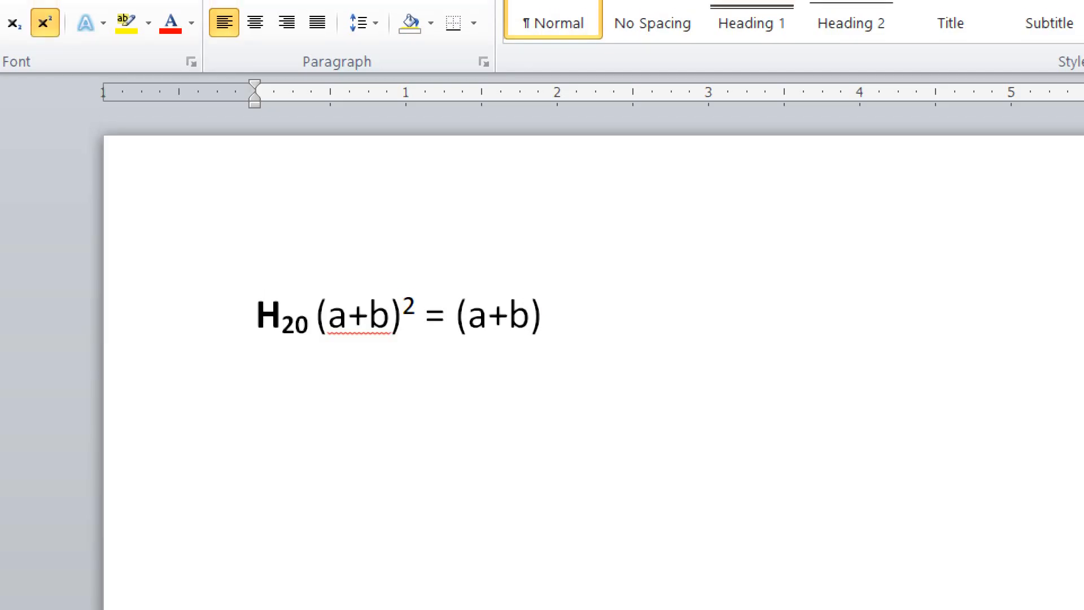
text(2)
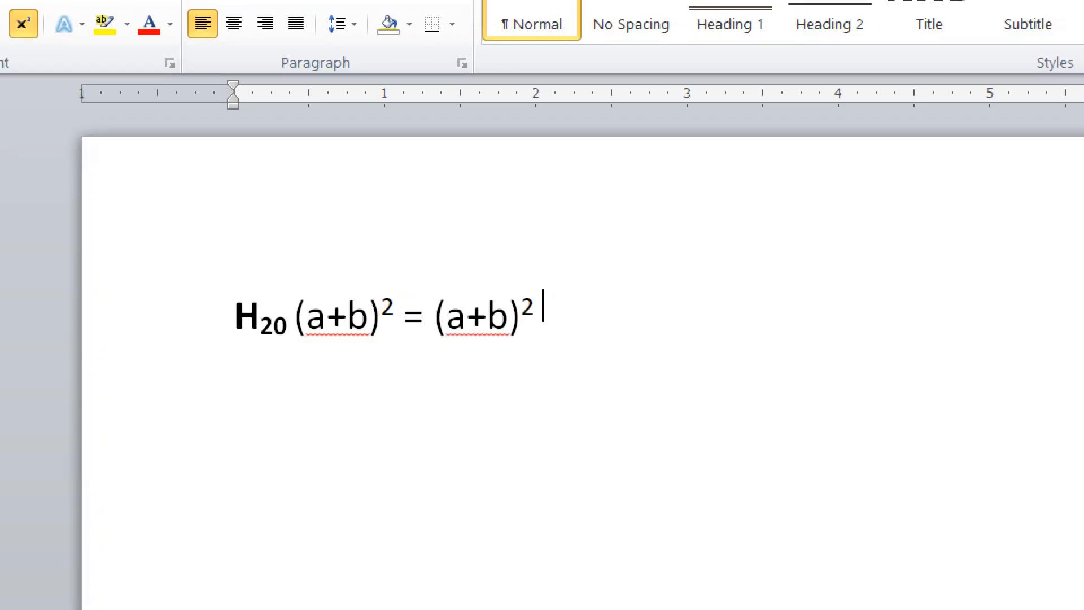
key(ctrl+shift+plus)
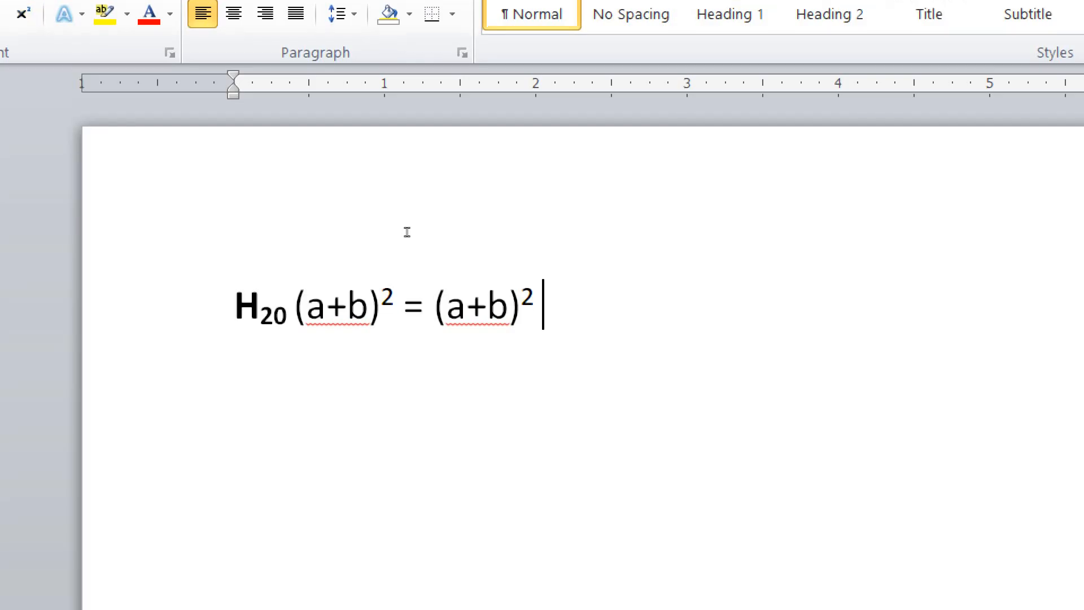
text(=)
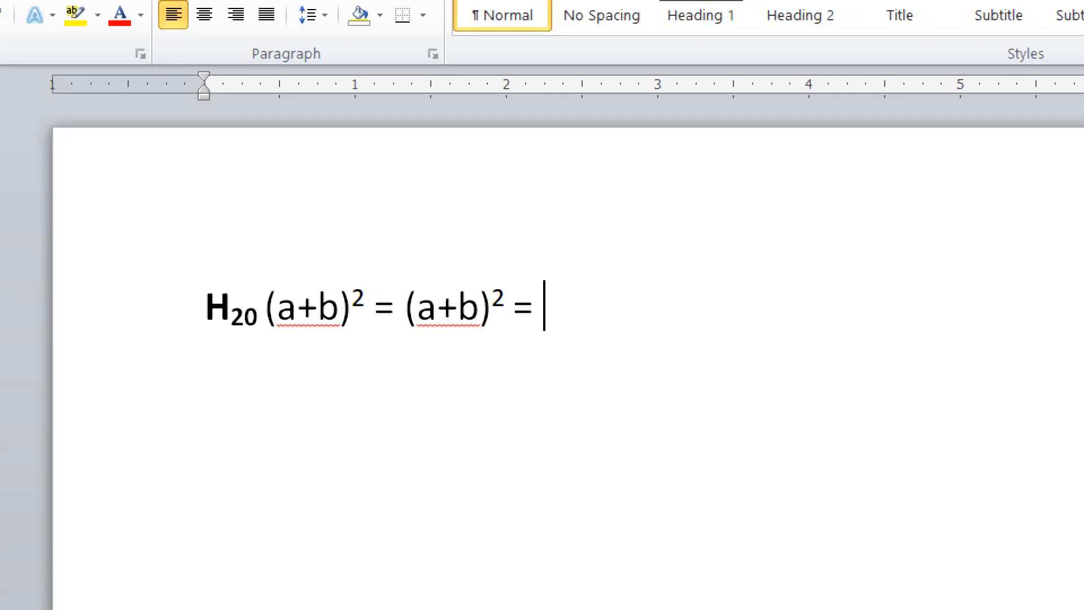
Clear the equation, reset sub/superscript formatting, then type 'I am Boy' and select it
key(ctrl+a)
key(Delete)
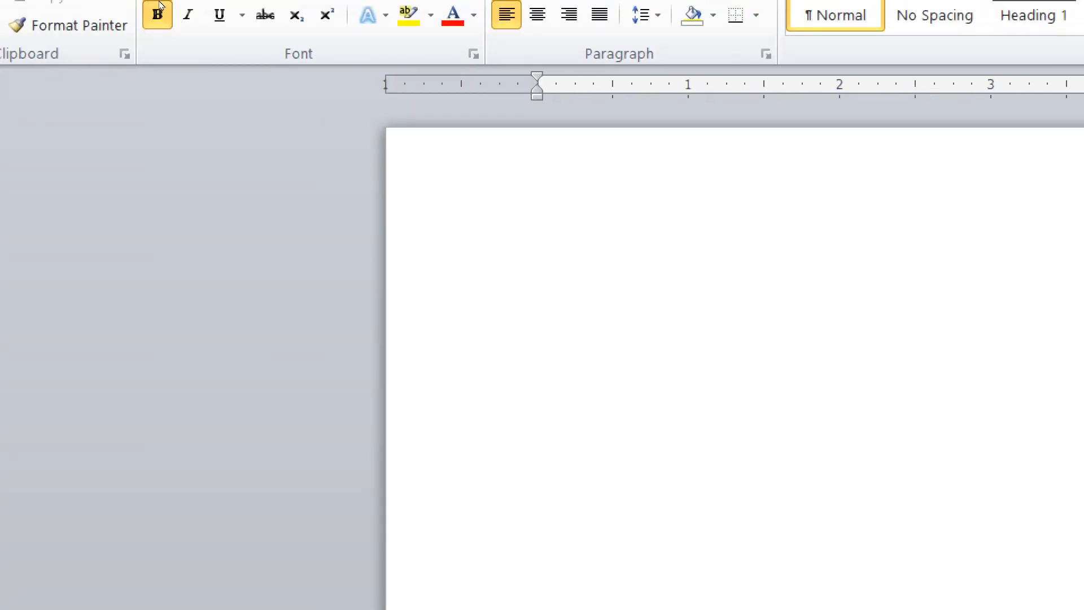
key(ctrl+shift+plus)
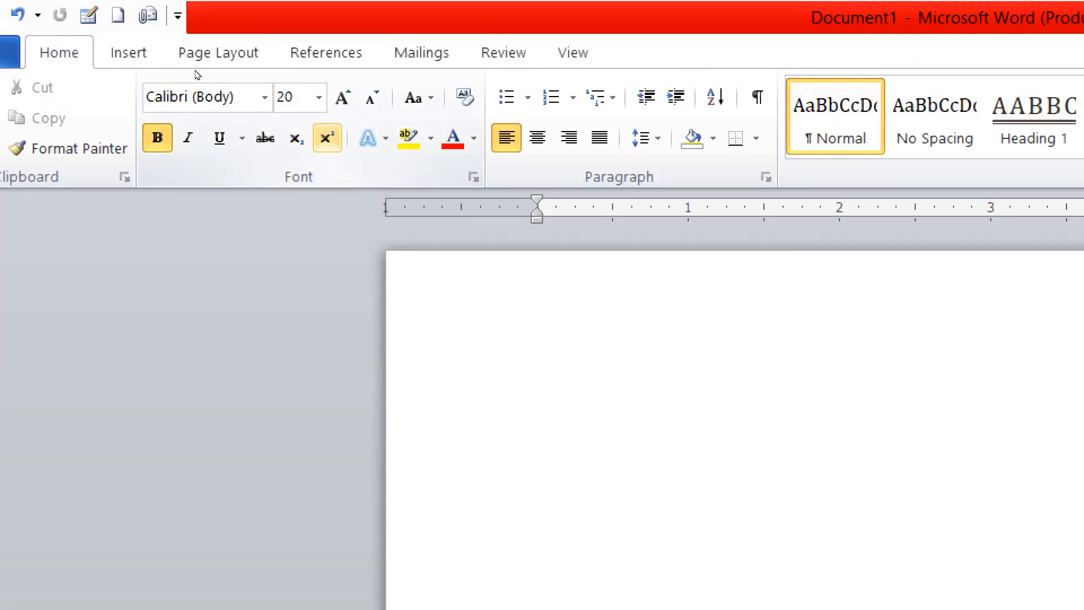
key(ctrl+equal)
key(ctrl+equal)
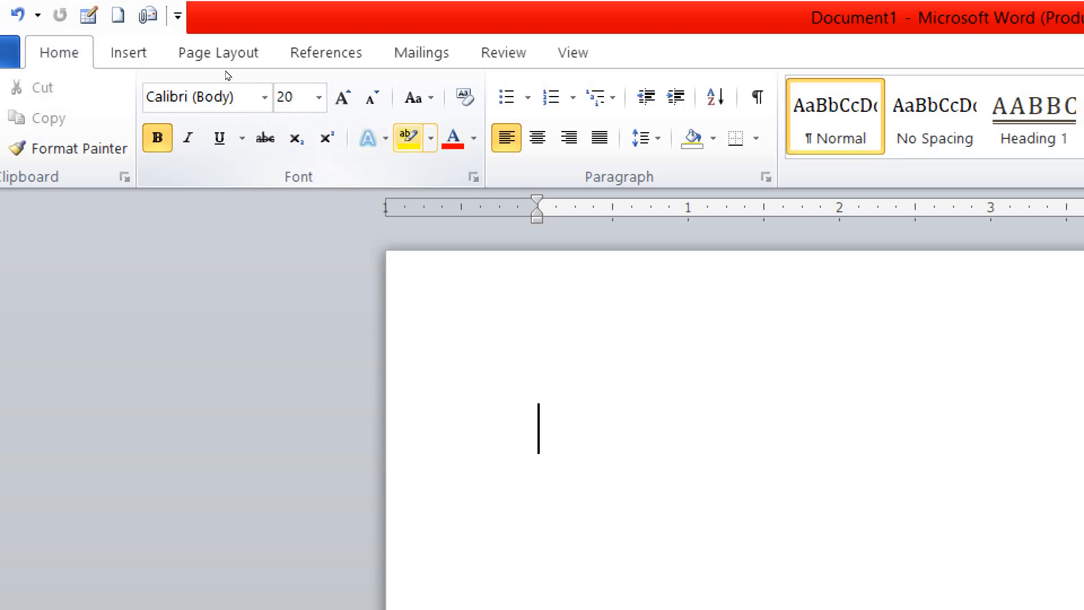
text(=)
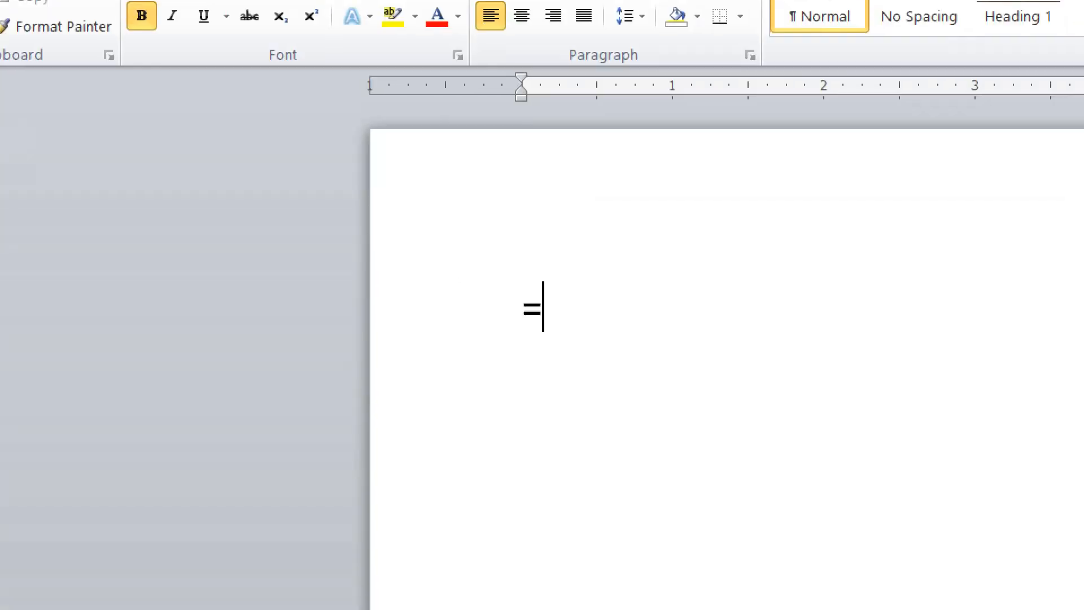
key(BackSpace)
text(I am Bo)
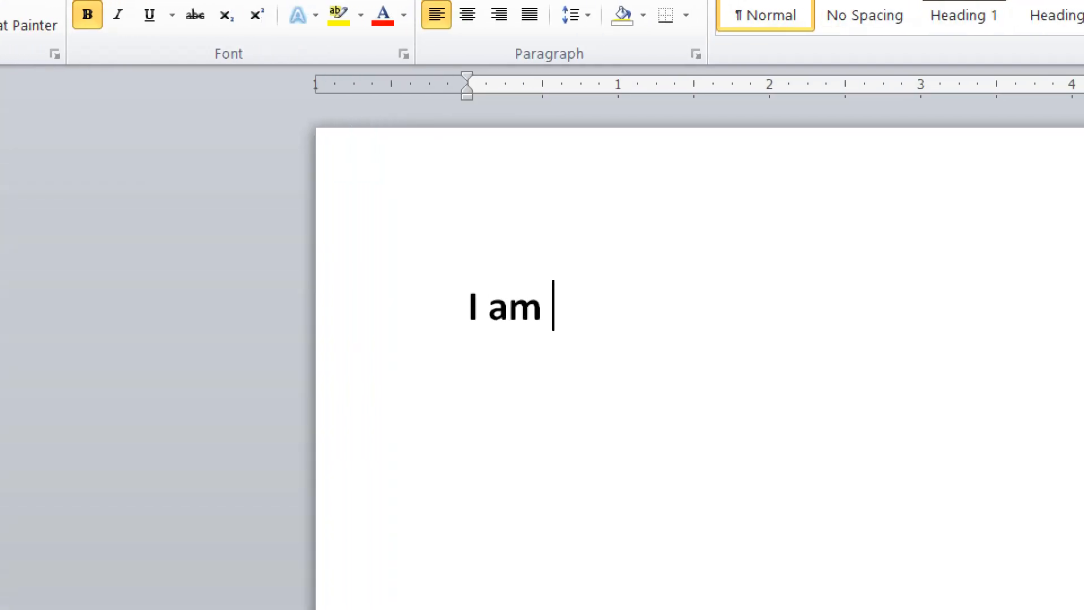
text(y)
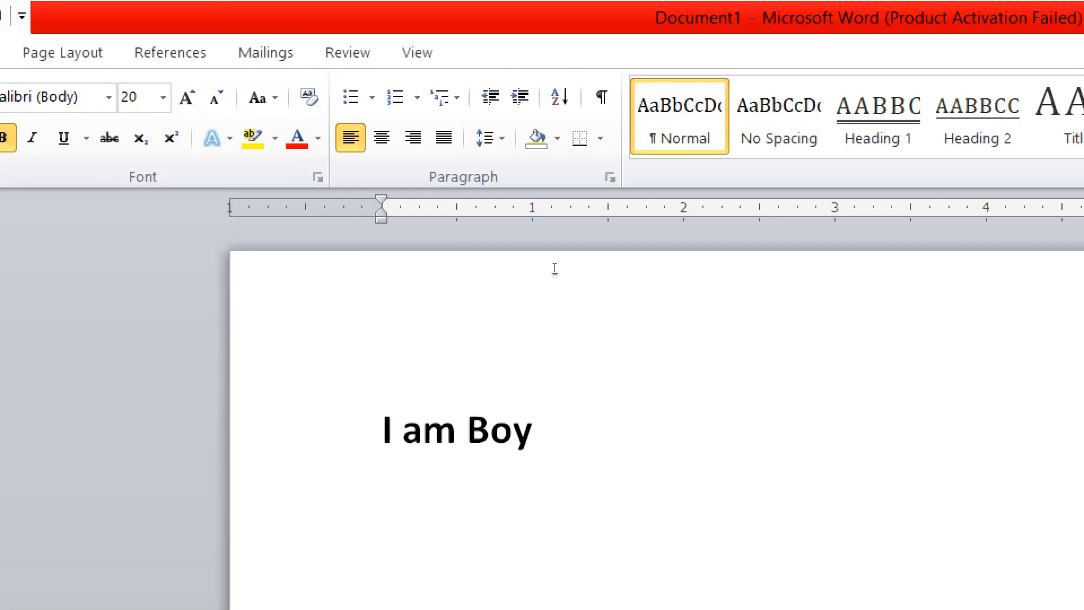
key(ctrl+a)
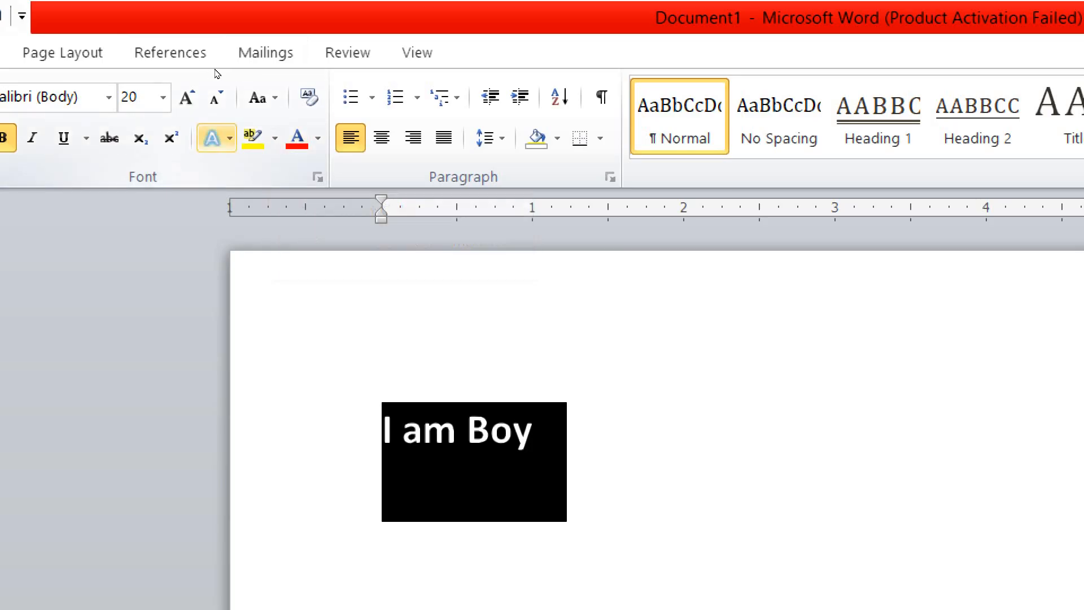
Apply the black gradient text effect to 'I am Boy'
click(229, 137)
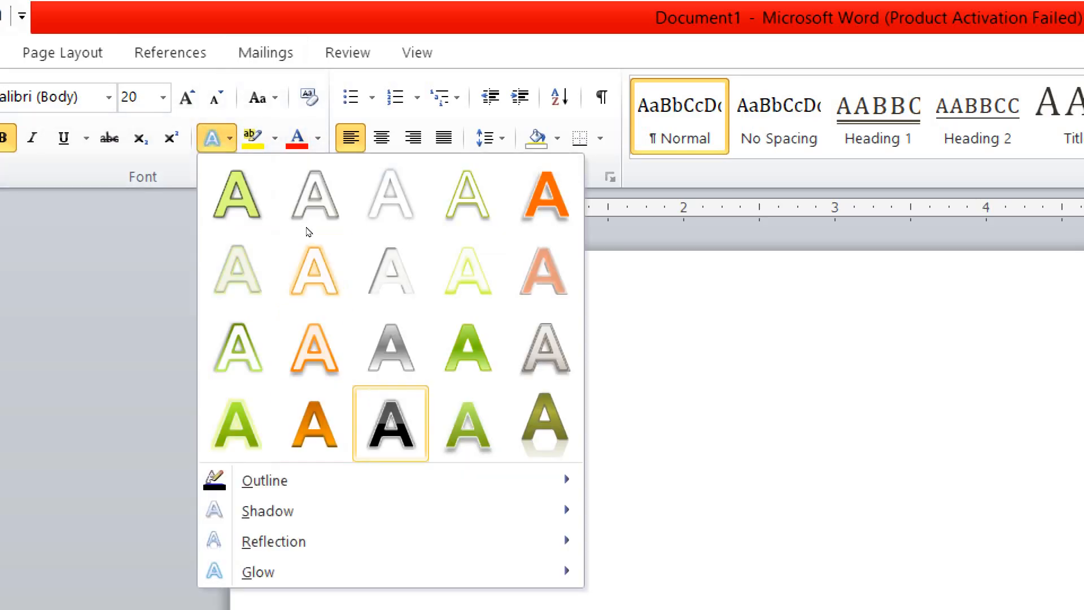
click(391, 424)
click(668, 386)
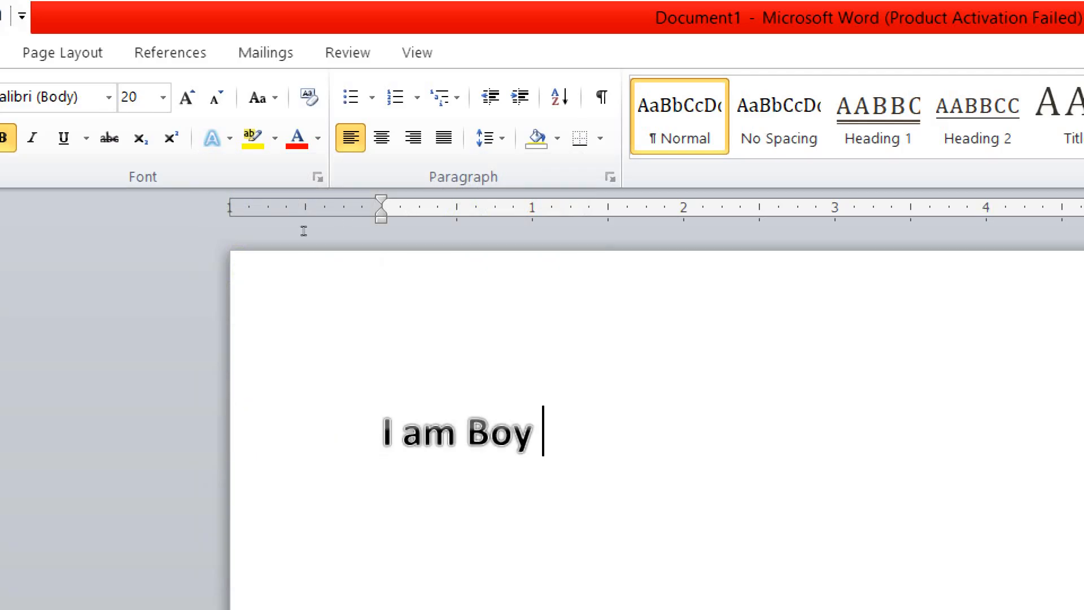
drag(543, 433, 382, 432)
click(633, 398)
Give 'I am Boy' an orange text outline
click(226, 138)
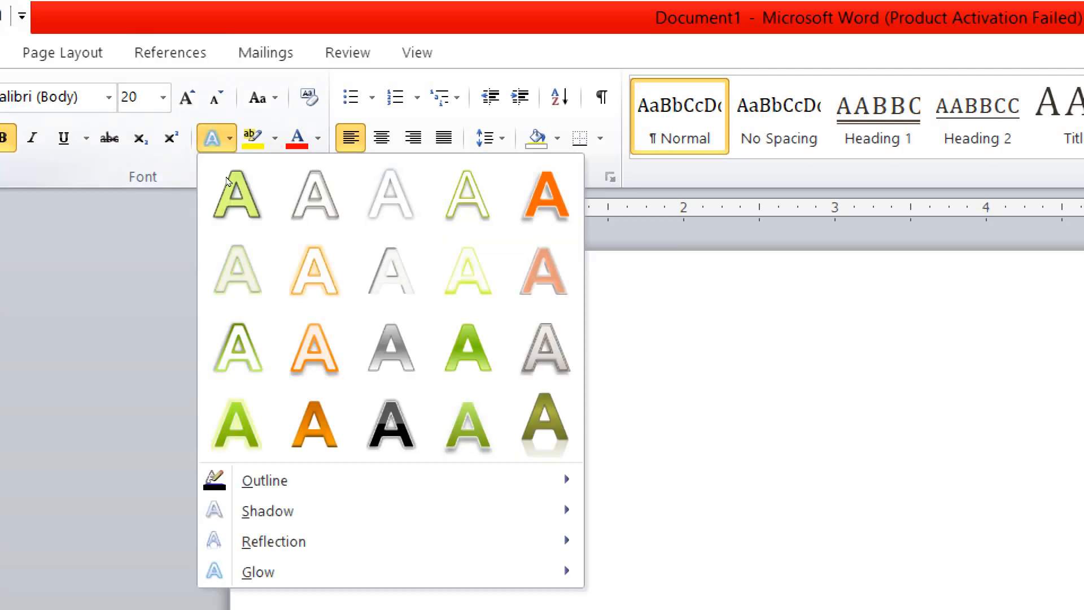
key(Down)
key(Down)
key(Right)
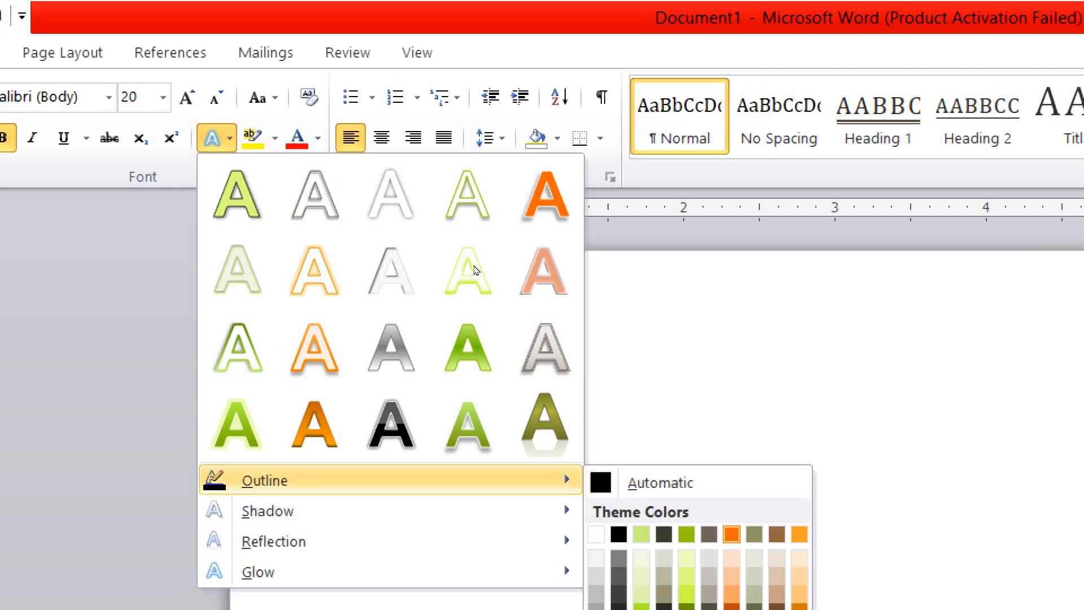
click(732, 534)
Add a reflection text effect to 'I am Boy'
drag(543, 435, 383, 434)
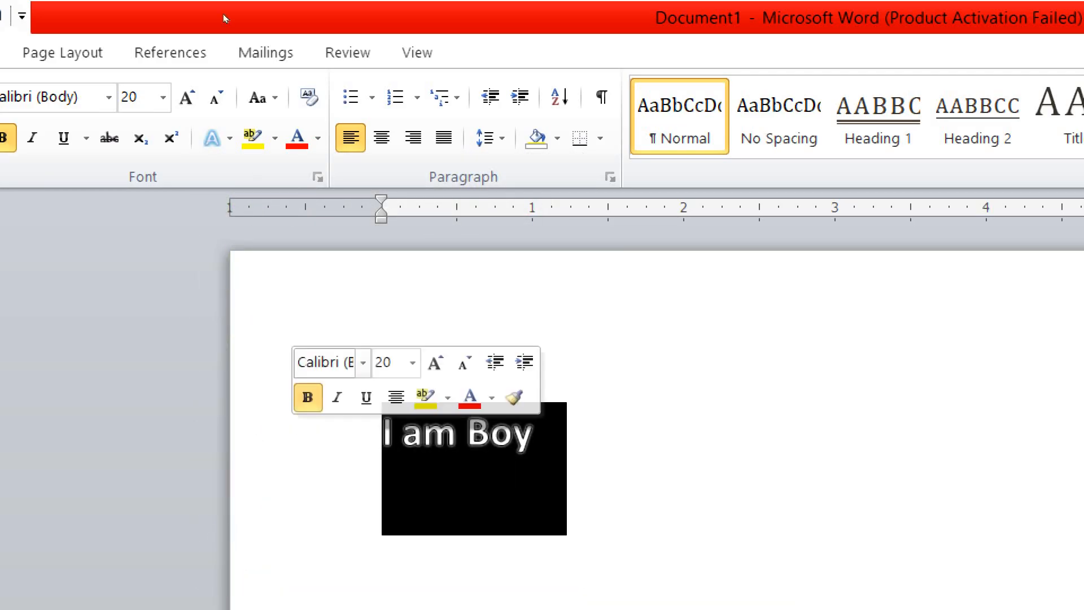
click(226, 137)
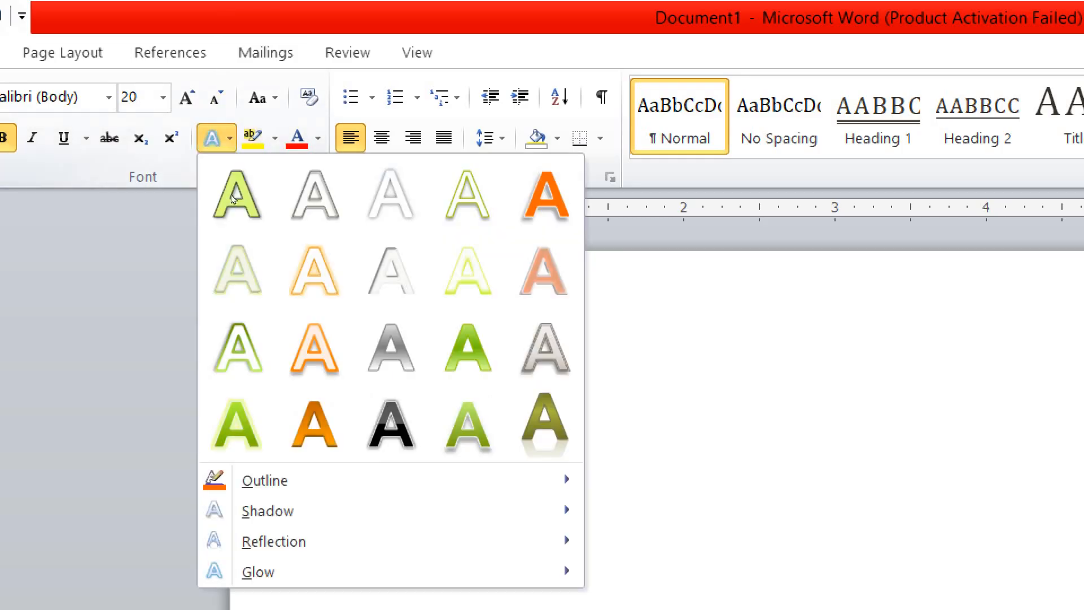
mouse_move(508, 510)
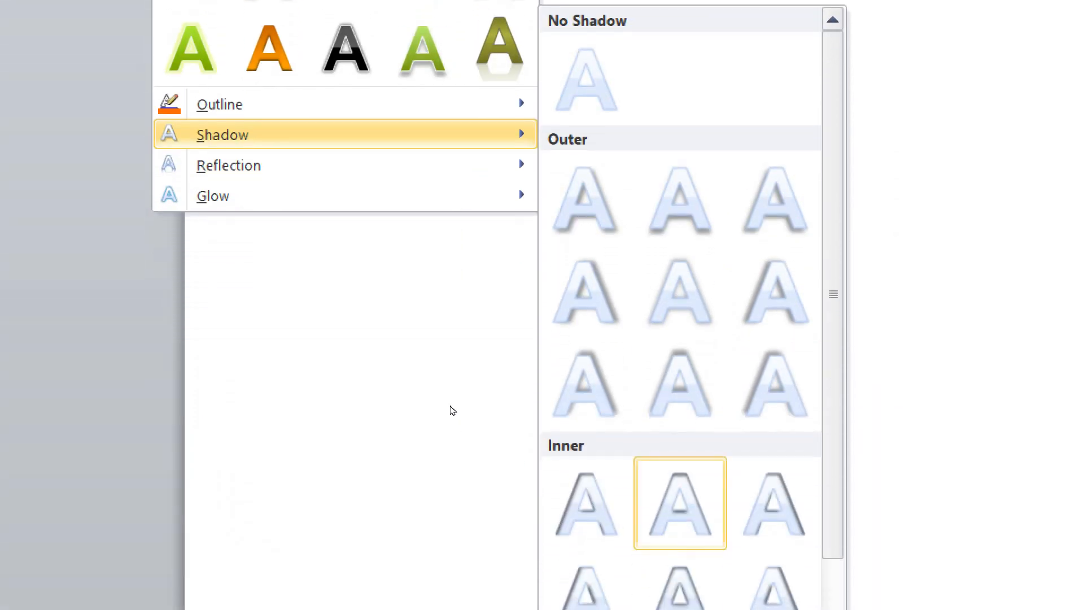
mouse_move(346, 165)
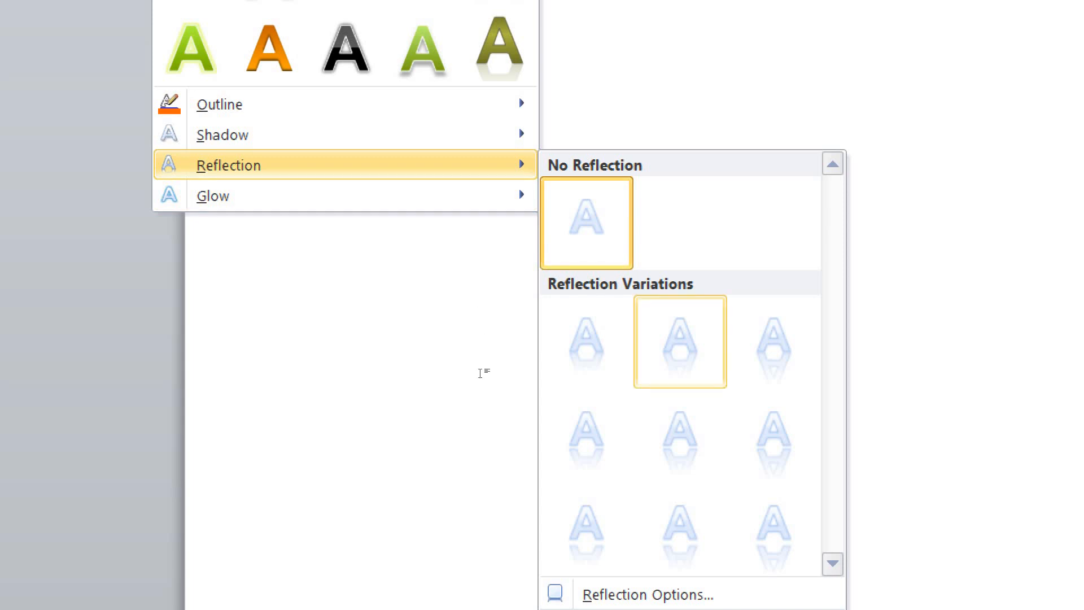
click(680, 341)
scroll(416, 245, up, 3)
click(438, 264)
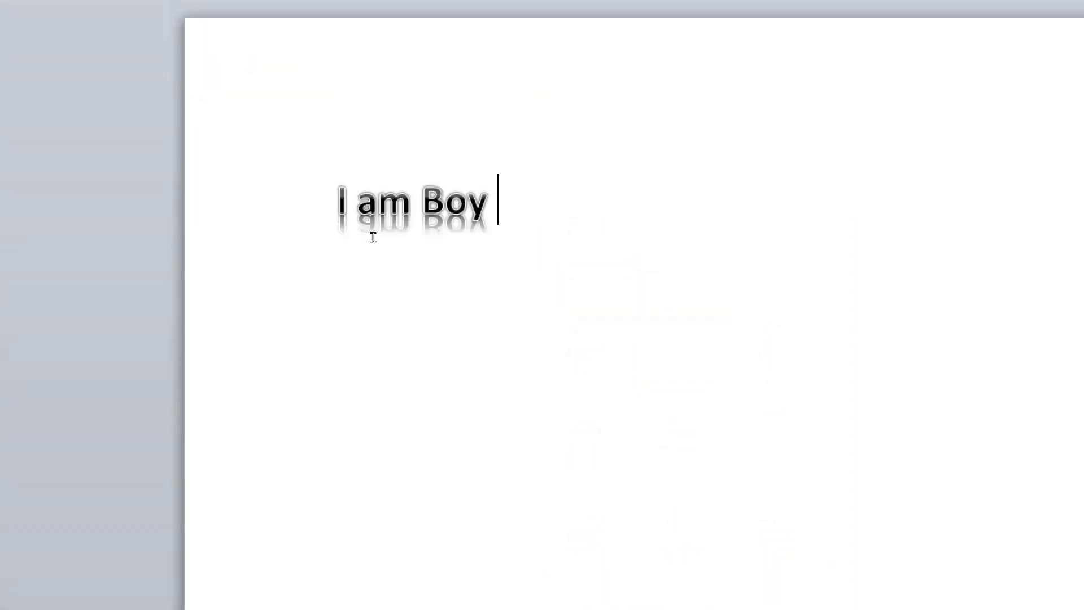
Apply the green outlined preset from the Text Effects gallery to 'I am Boy'
click(264, 205)
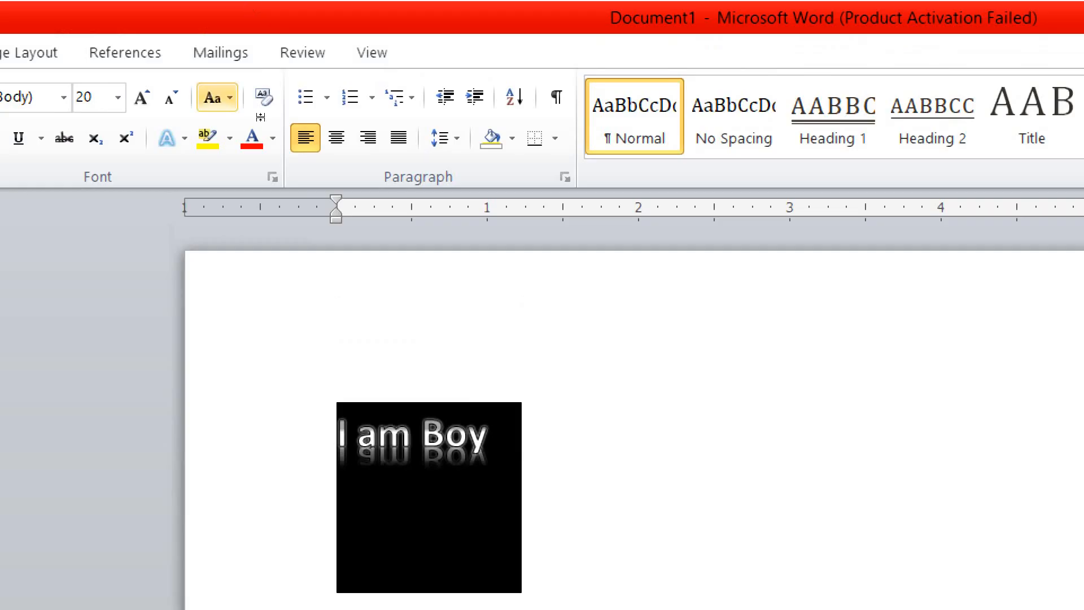
click(170, 137)
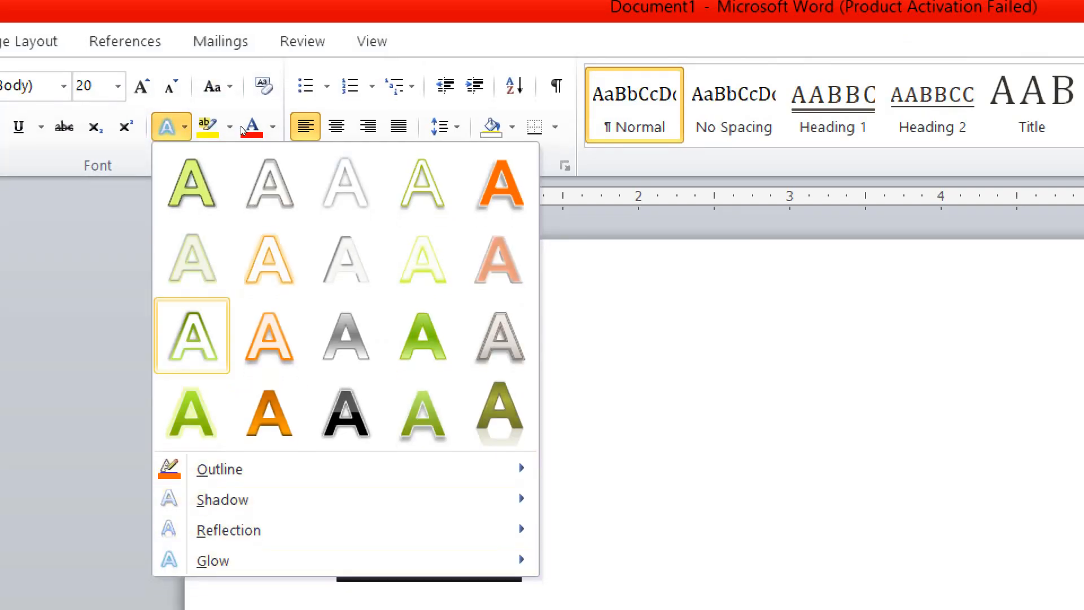
click(224, 108)
click(477, 254)
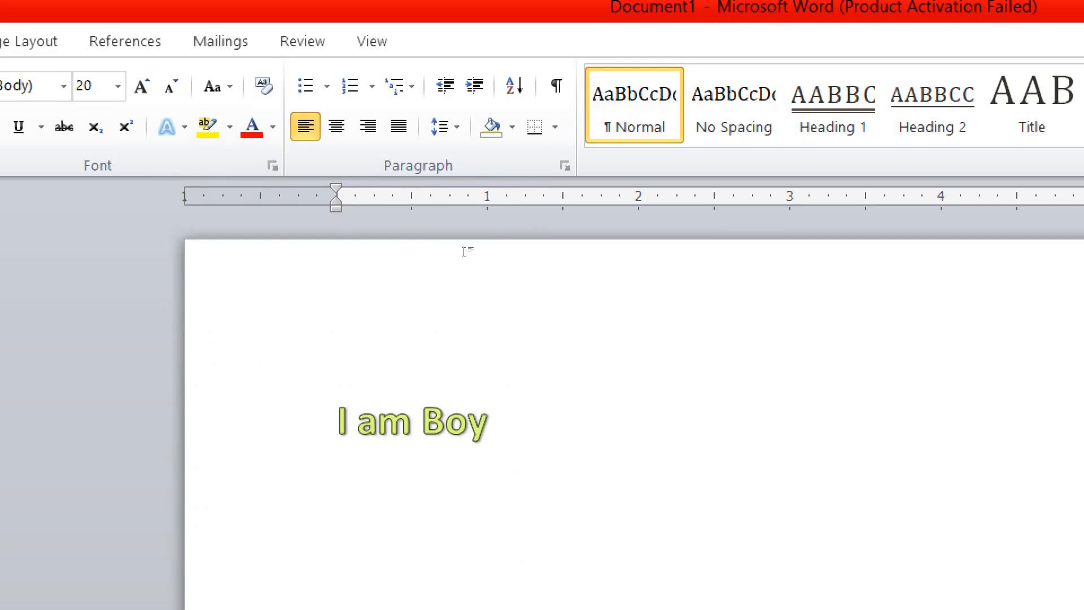
Highlight 'I am Boy' yellow and remove it, twice, leaving the text unhighlighted
key(ctrl+a)
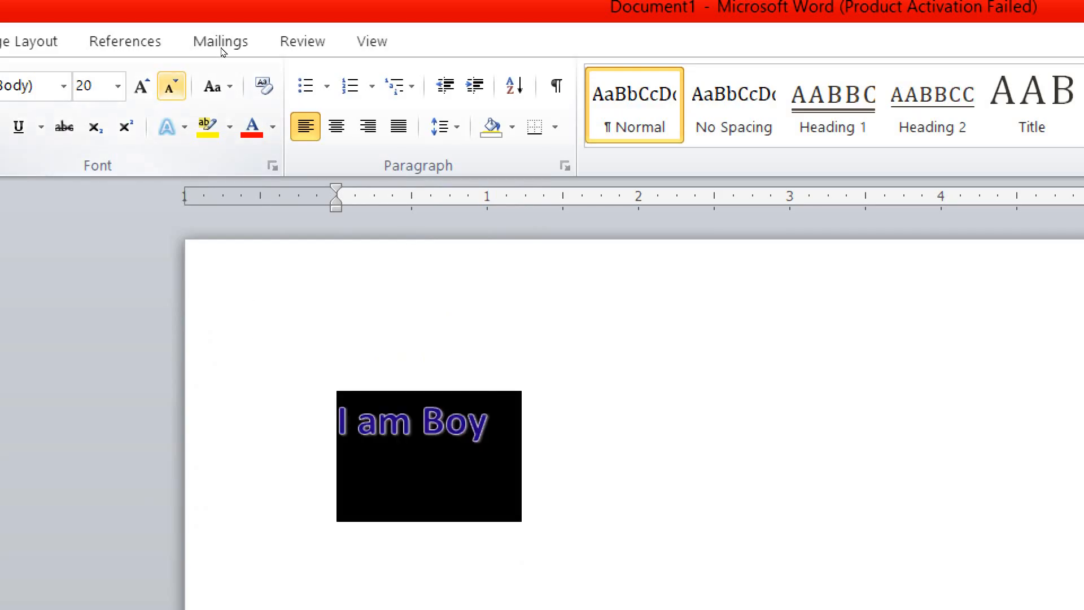
click(380, 252)
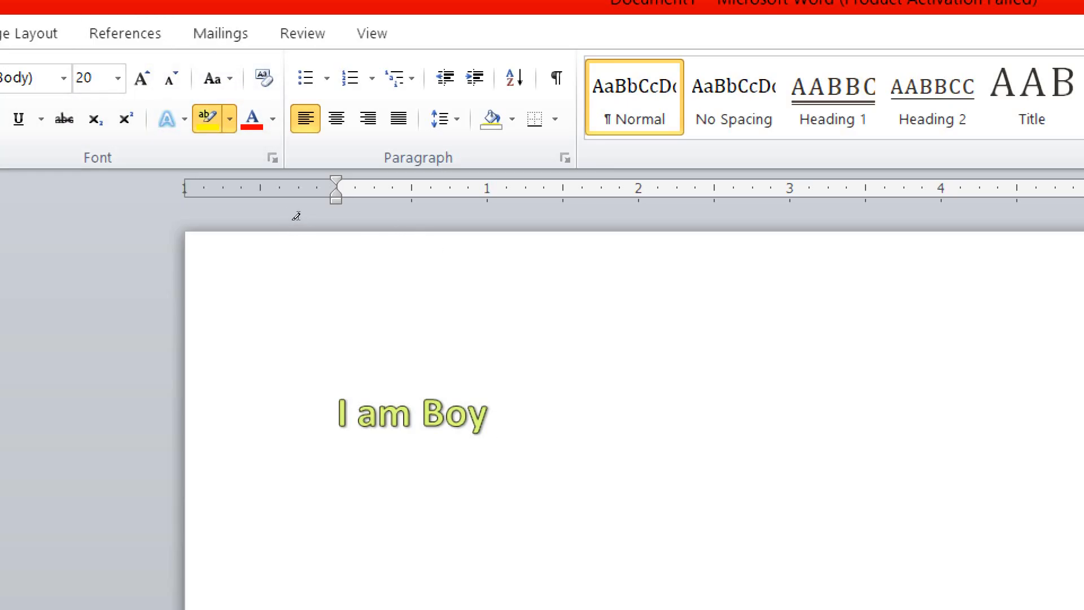
mouse_move(293, 213)
mouse_down()
mouse_move(375, 213)
mouse_move(401, 225)
mouse_up()
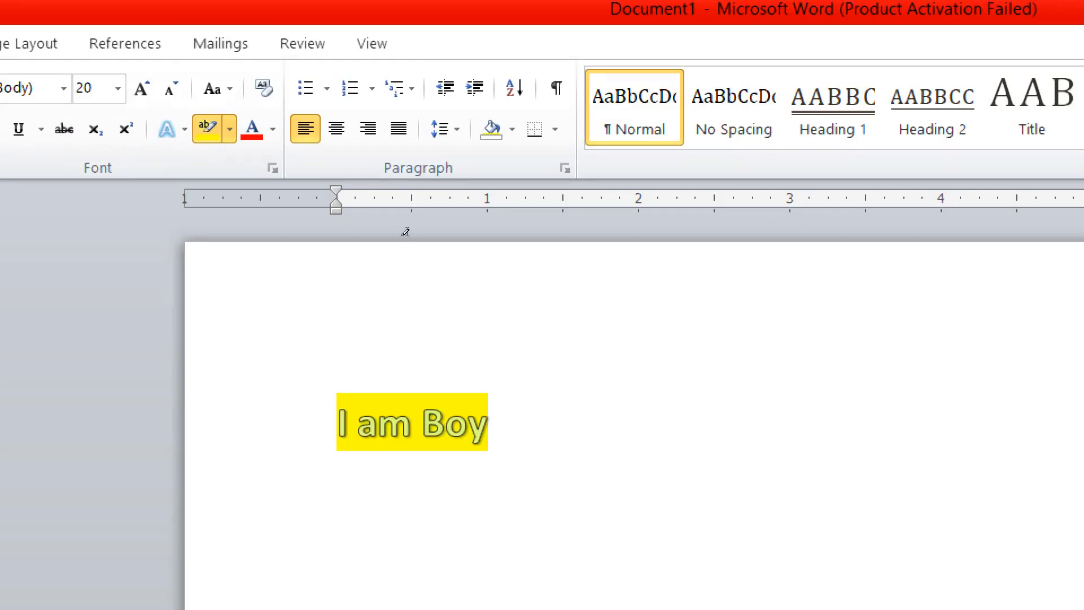
drag(404, 231, 283, 195)
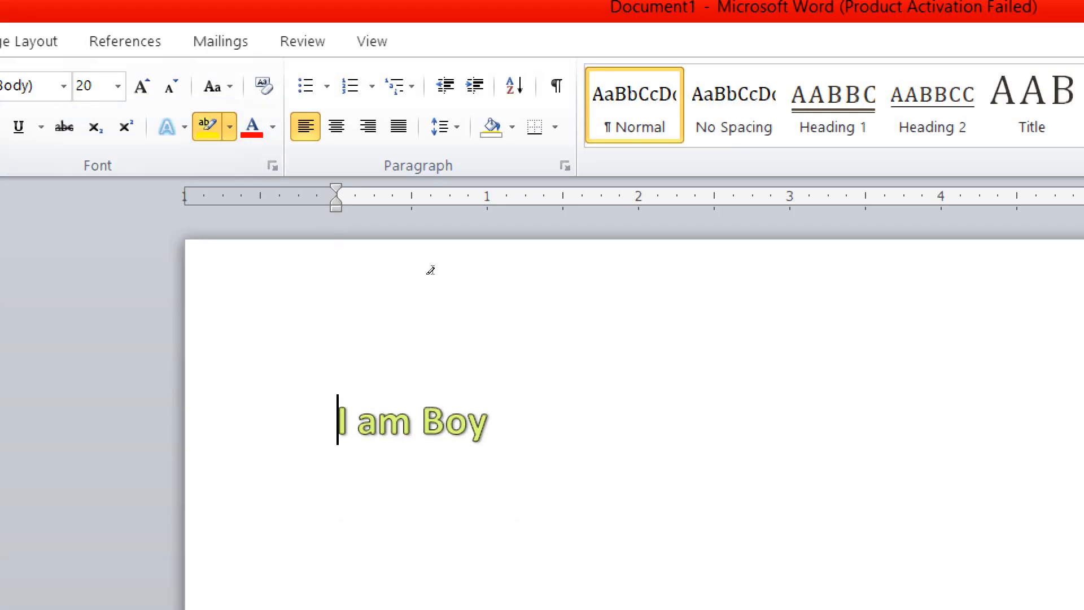
drag(389, 211, 287, 197)
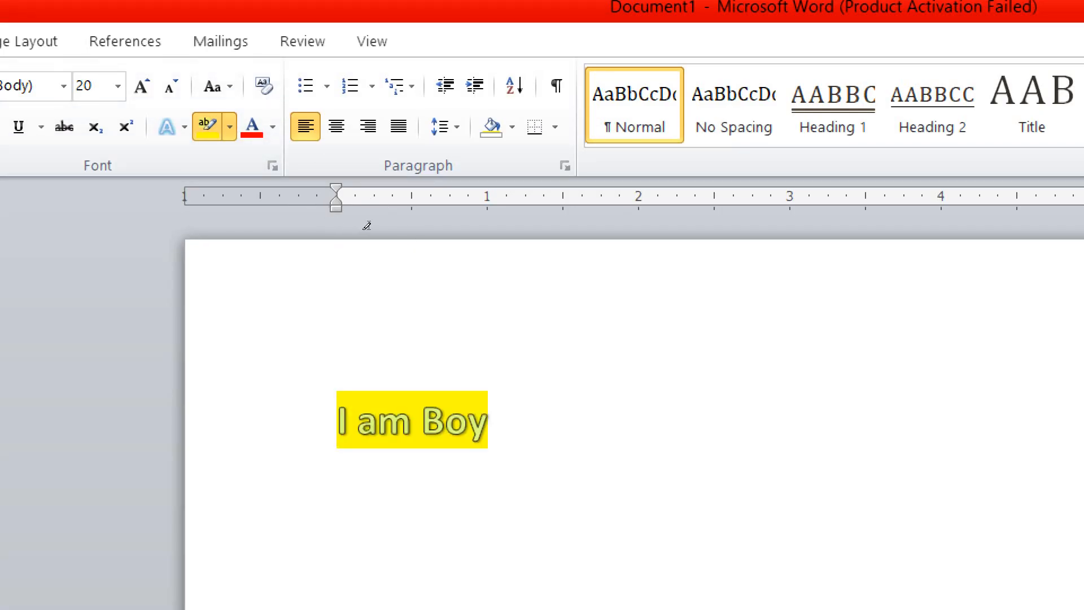
mouse_move(343, 218)
mouse_down()
mouse_move(497, 446)
mouse_move(461, 233)
mouse_up()
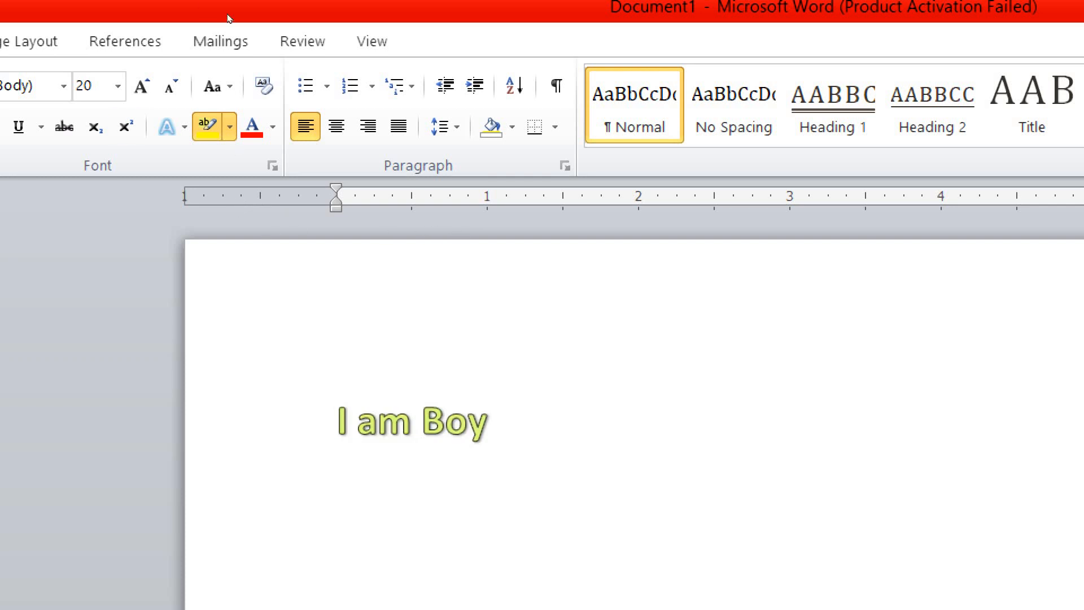
Turn off the highlighter and make 'I am Boy' red
click(210, 137)
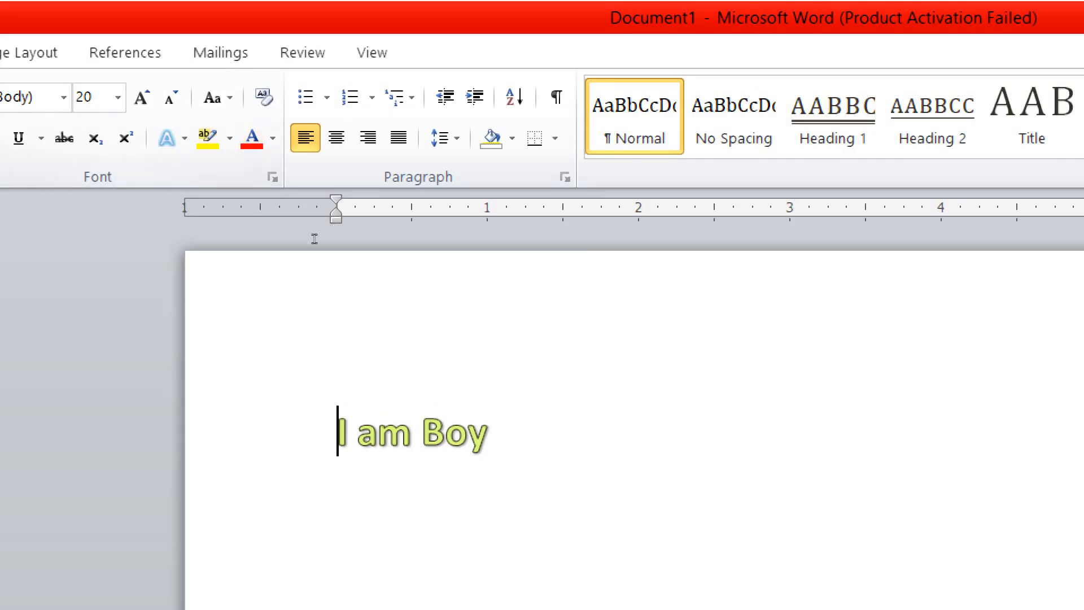
key(ctrl+a)
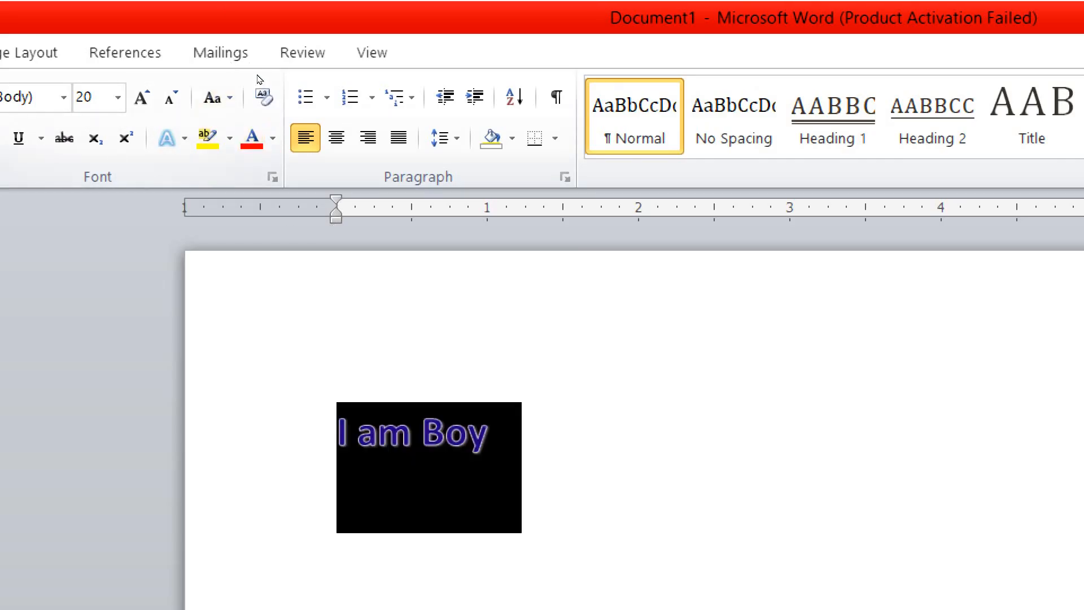
click(252, 138)
click(392, 233)
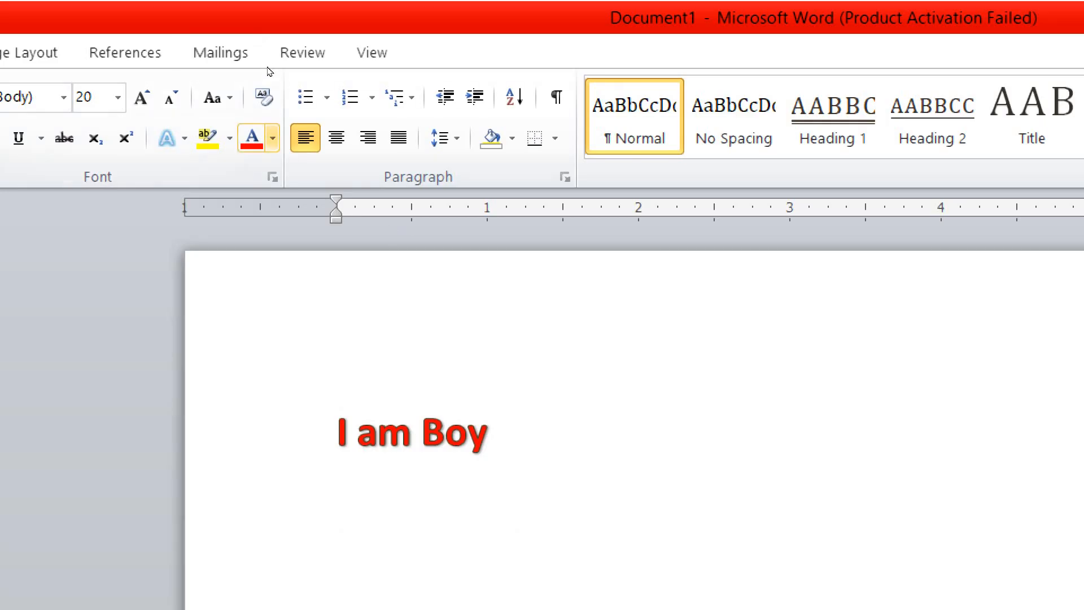
Change the font colour of 'I am Boy' to light blue
click(273, 138)
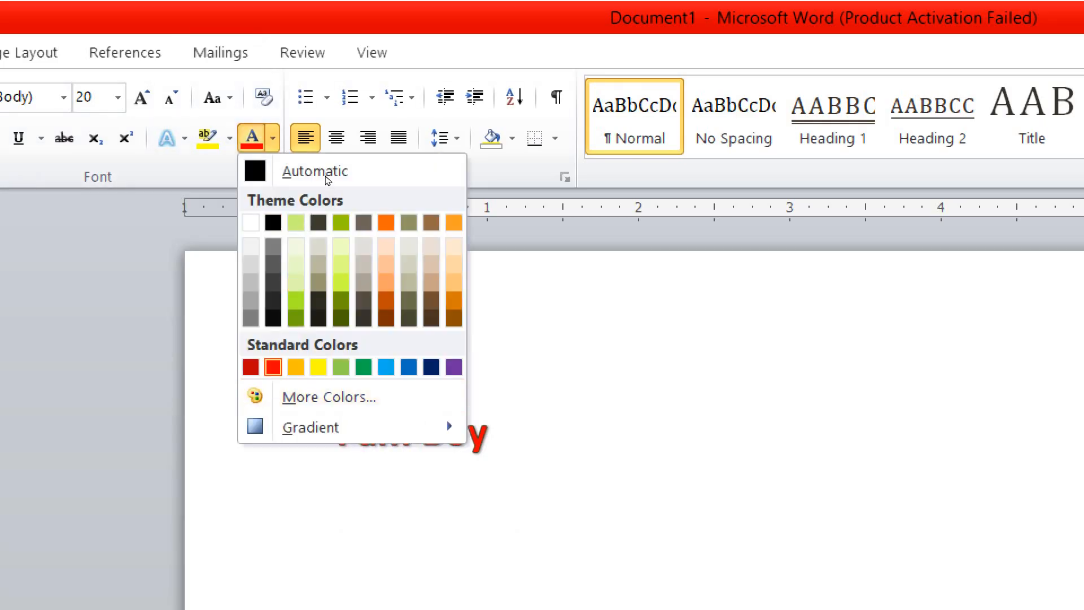
click(386, 367)
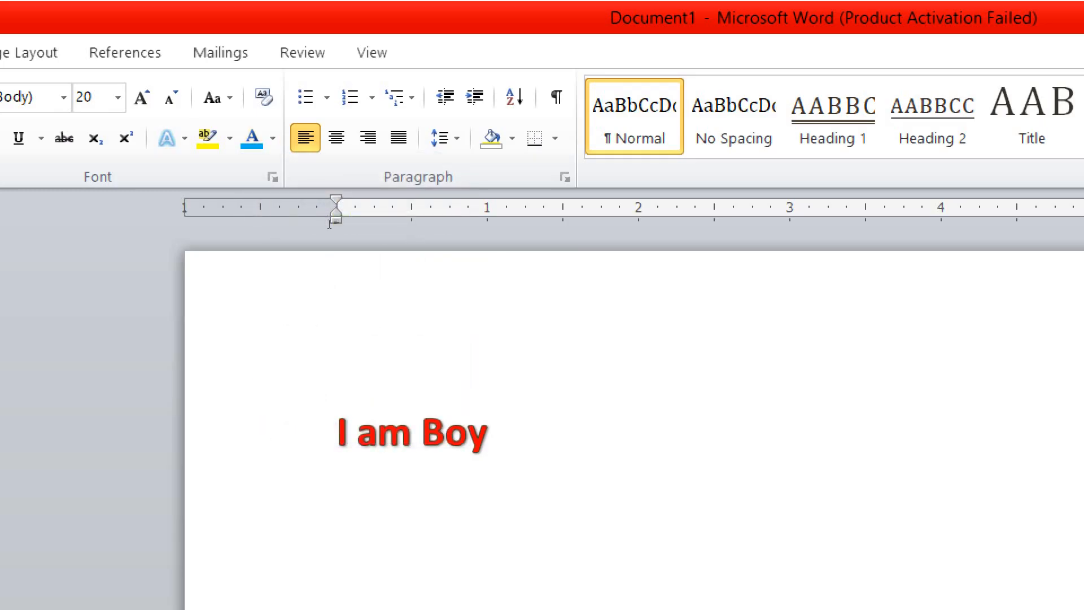
drag(497, 432, 330, 426)
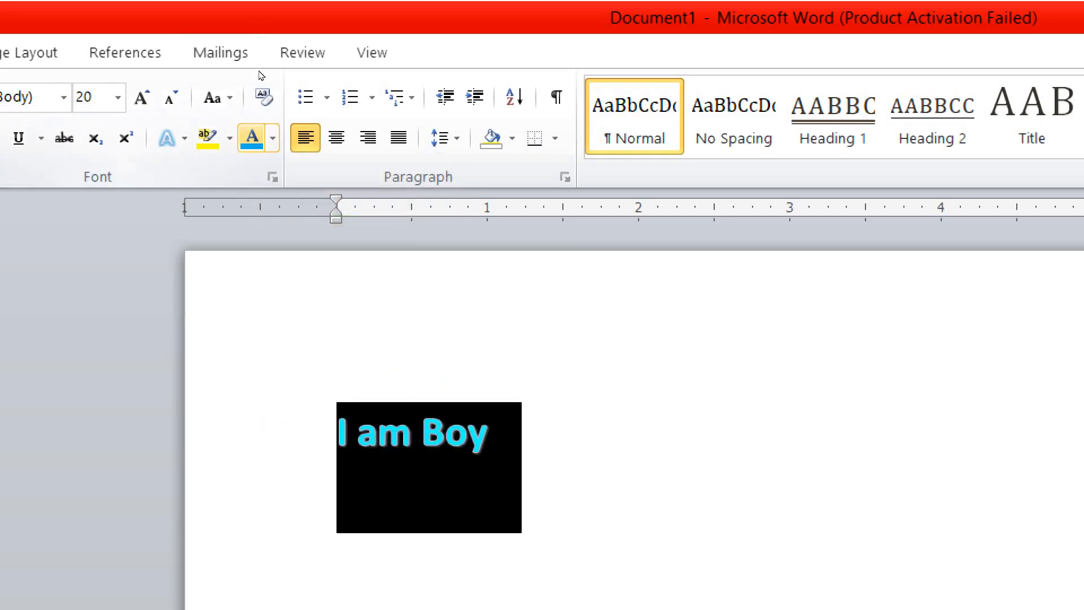
click(252, 137)
click(497, 281)
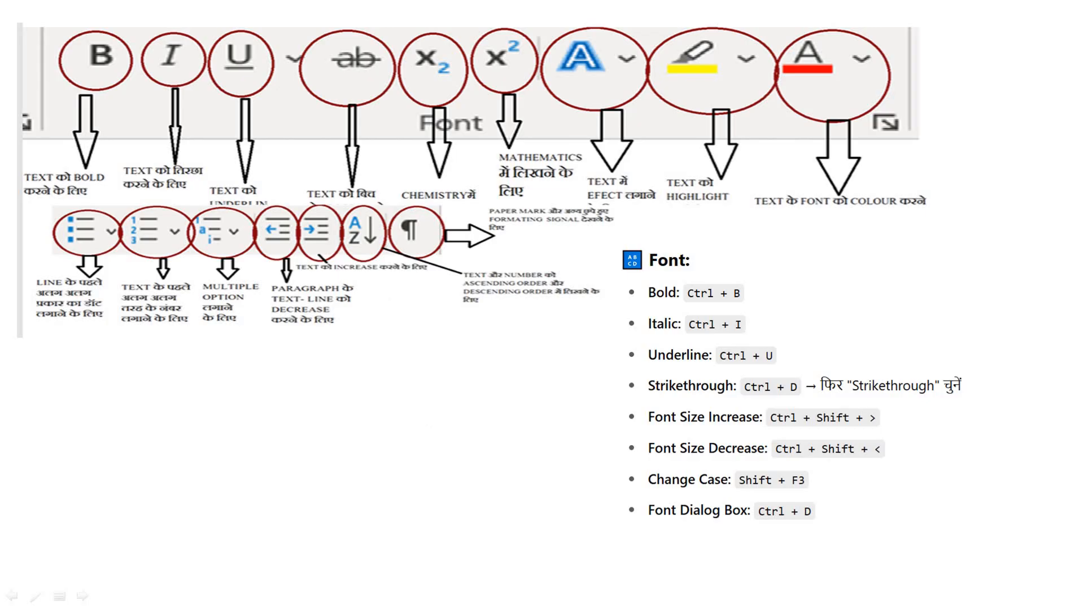
Switch back to Word and delete the 'I am Boy' line
key(super)
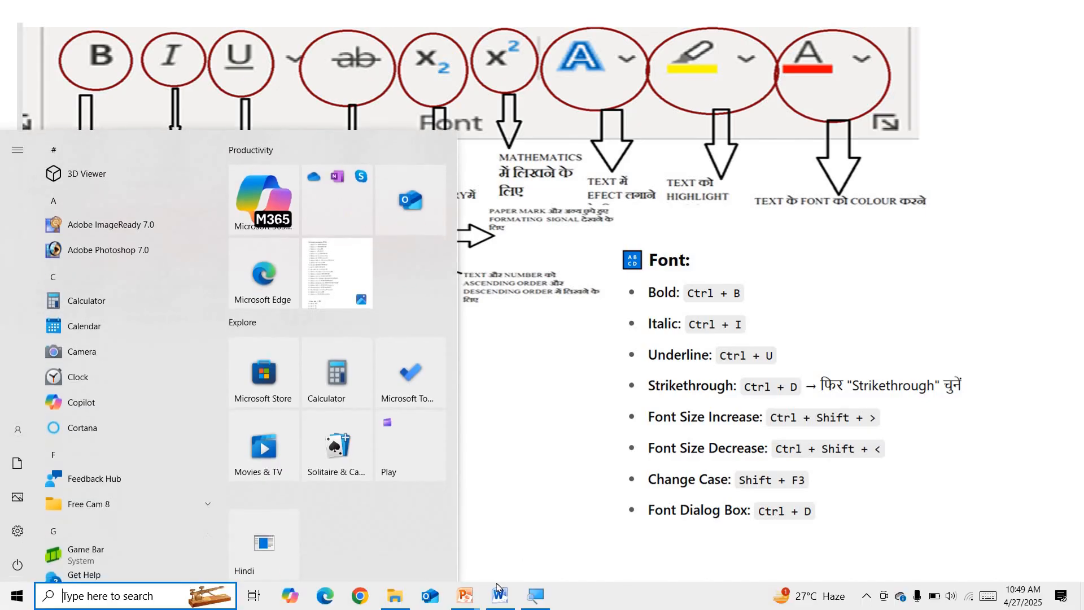
click(495, 596)
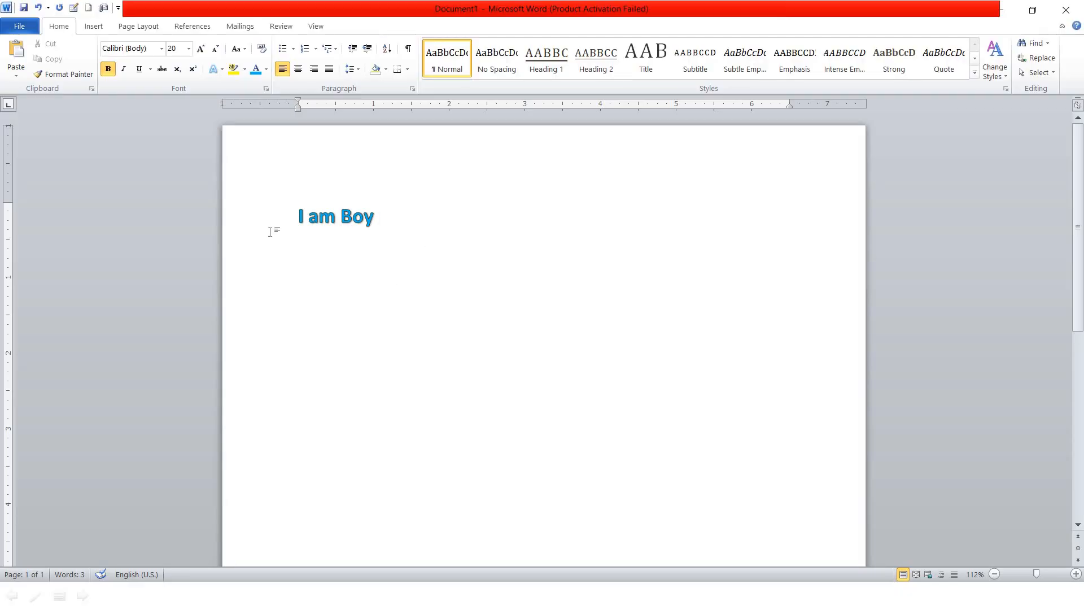
triple_click(242, 233)
key(Delete)
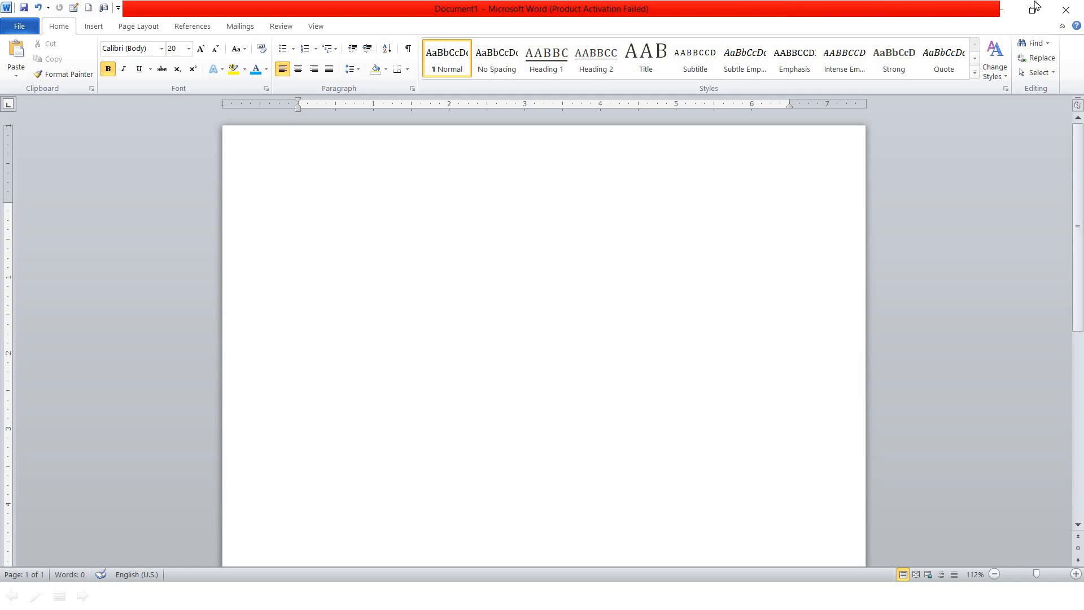
Close Word without saving and advance the slideshow to the Paragraph slide
click(1065, 9)
click(562, 321)
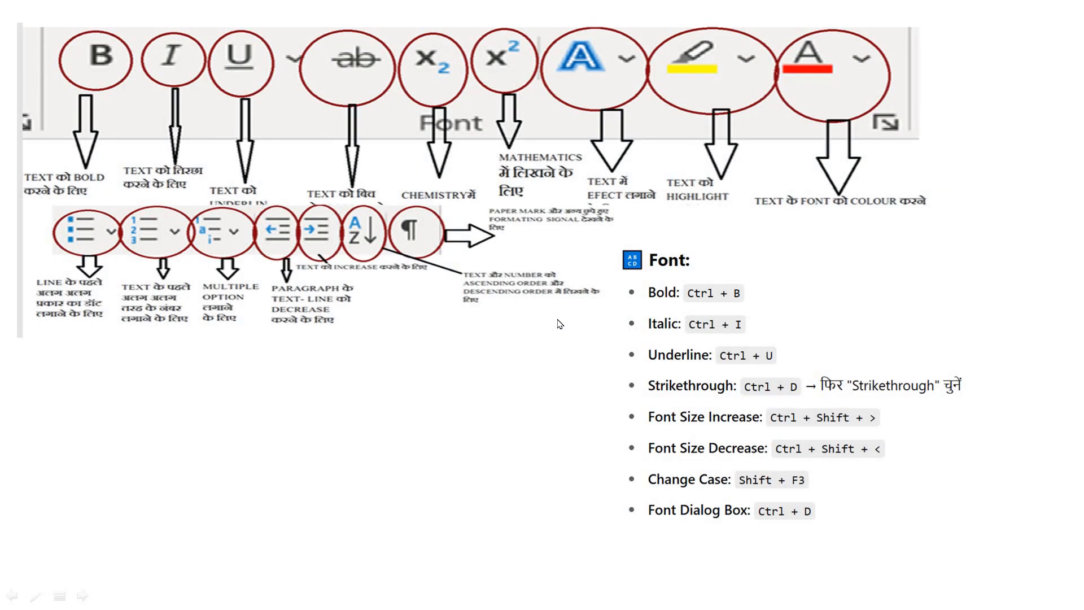
click(289, 81)
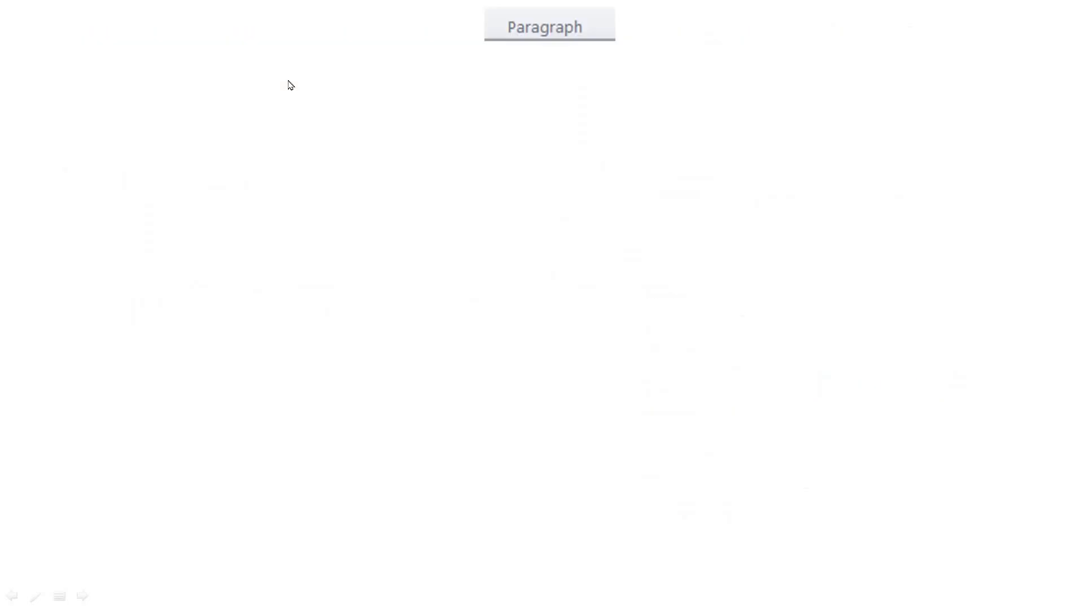
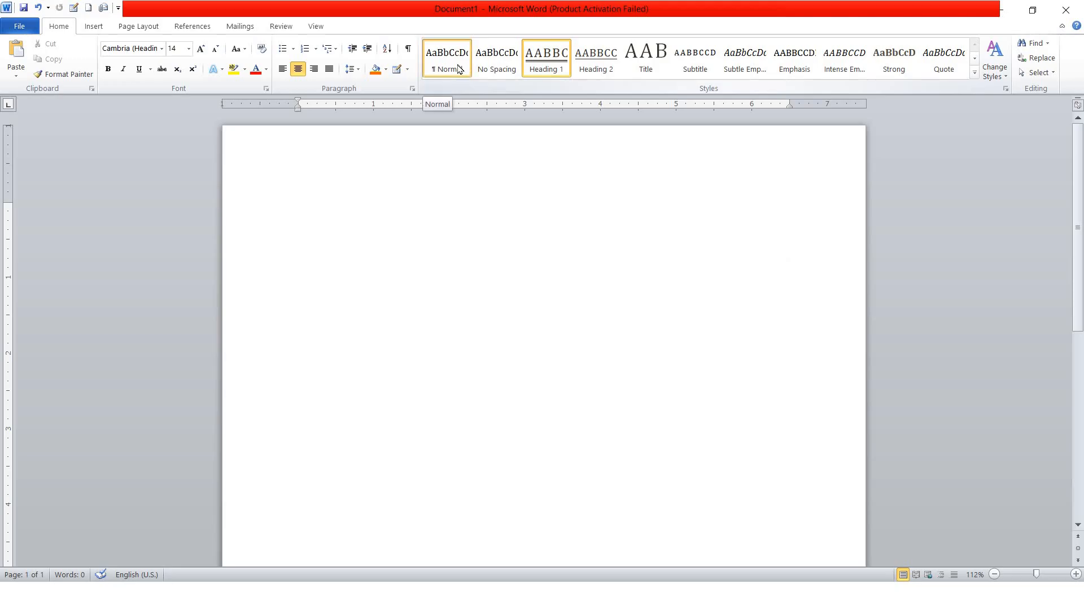
Type a name on the first line and set it in the No Spacing style
click(458, 68)
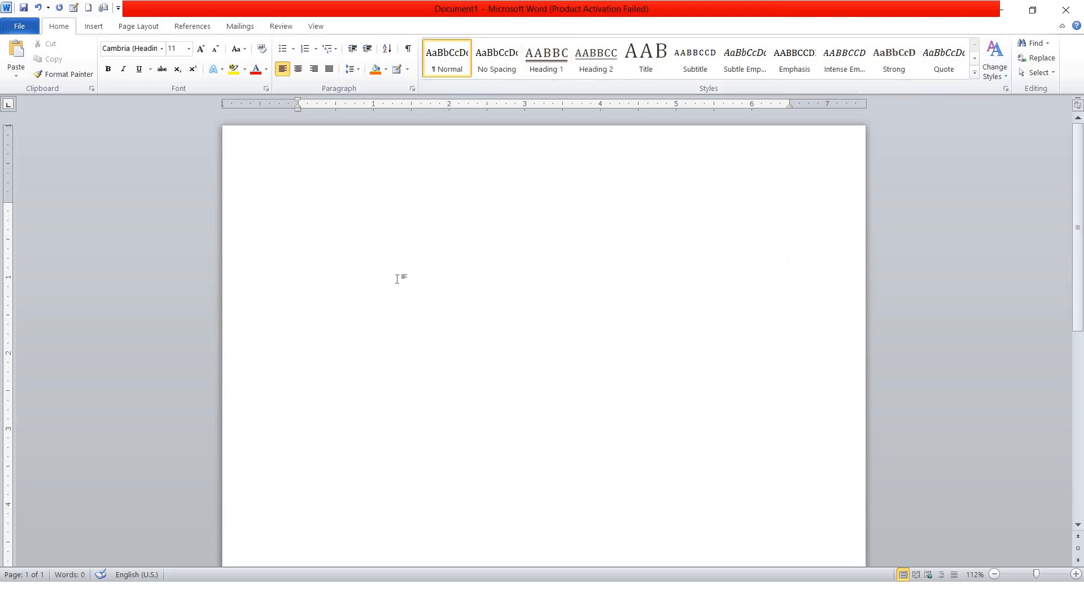
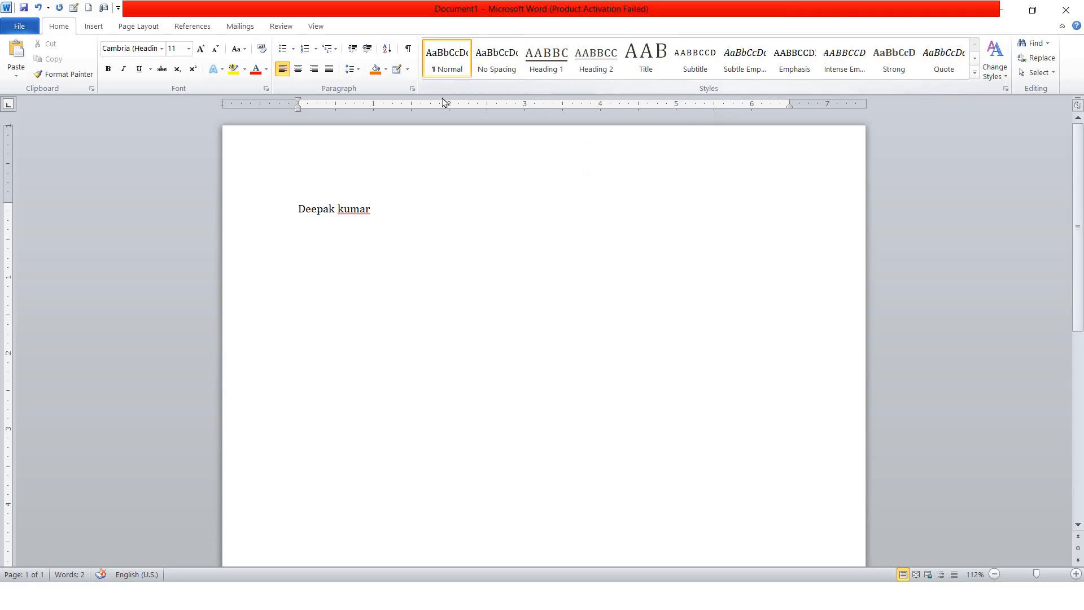
key(ctrl+a)
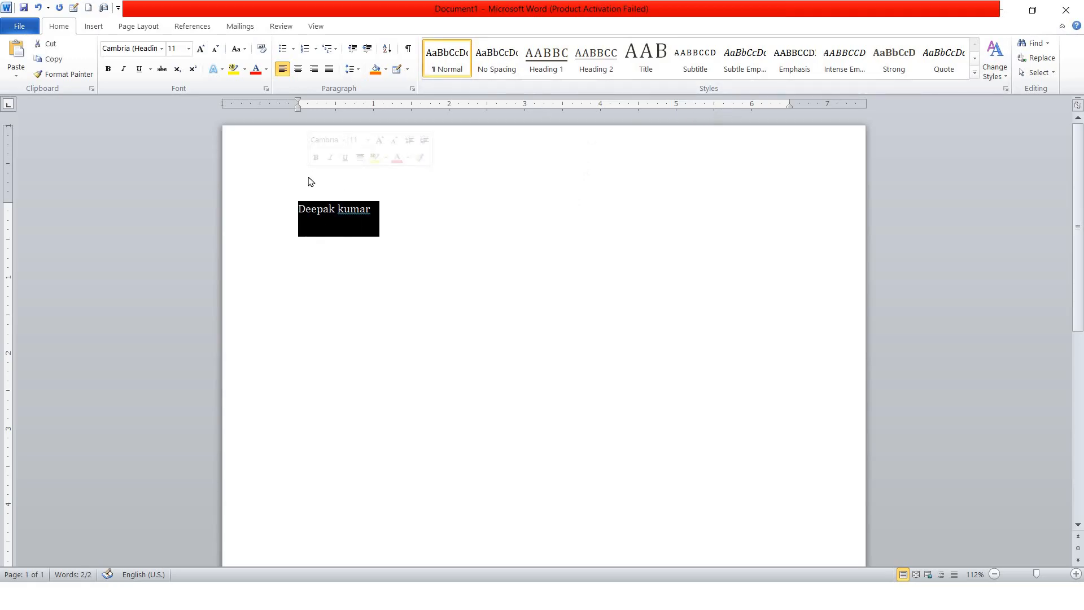
click(438, 237)
key(ctrl+a)
click(497, 59)
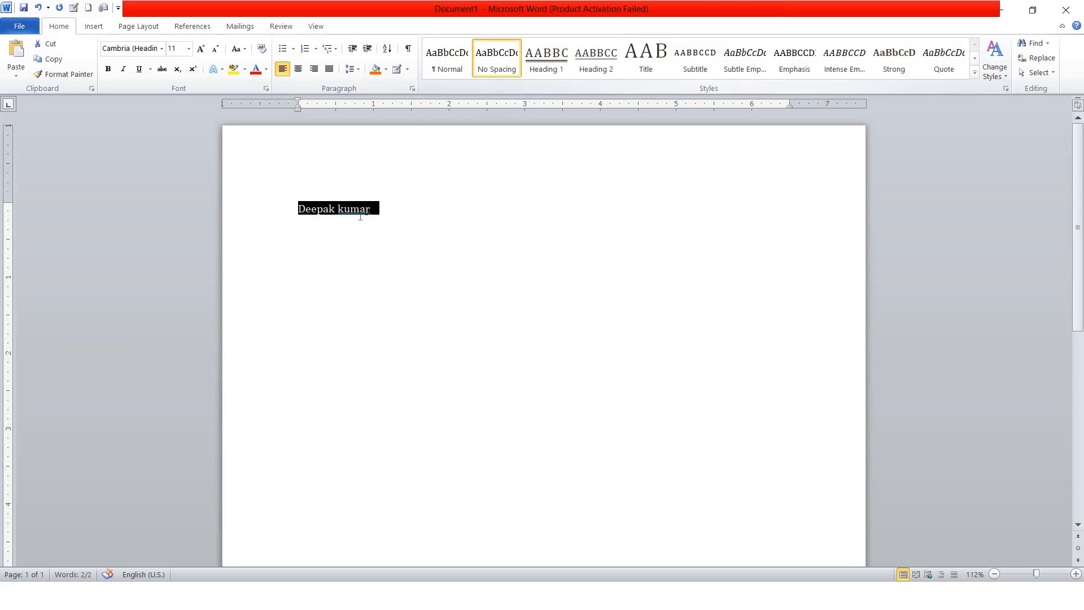
click(360, 209)
key(ctrl+a)
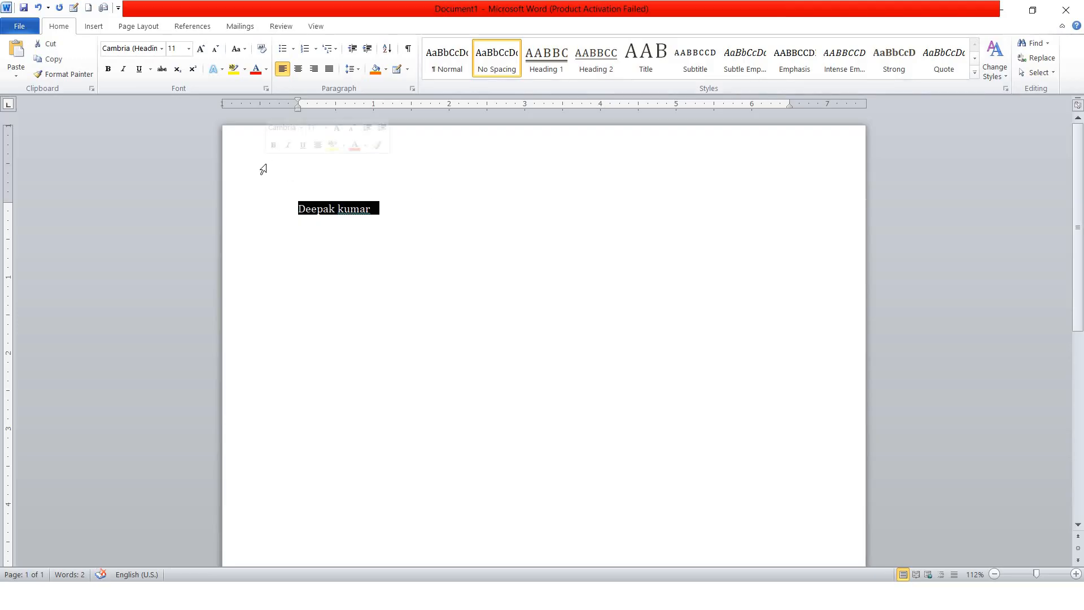
click(449, 65)
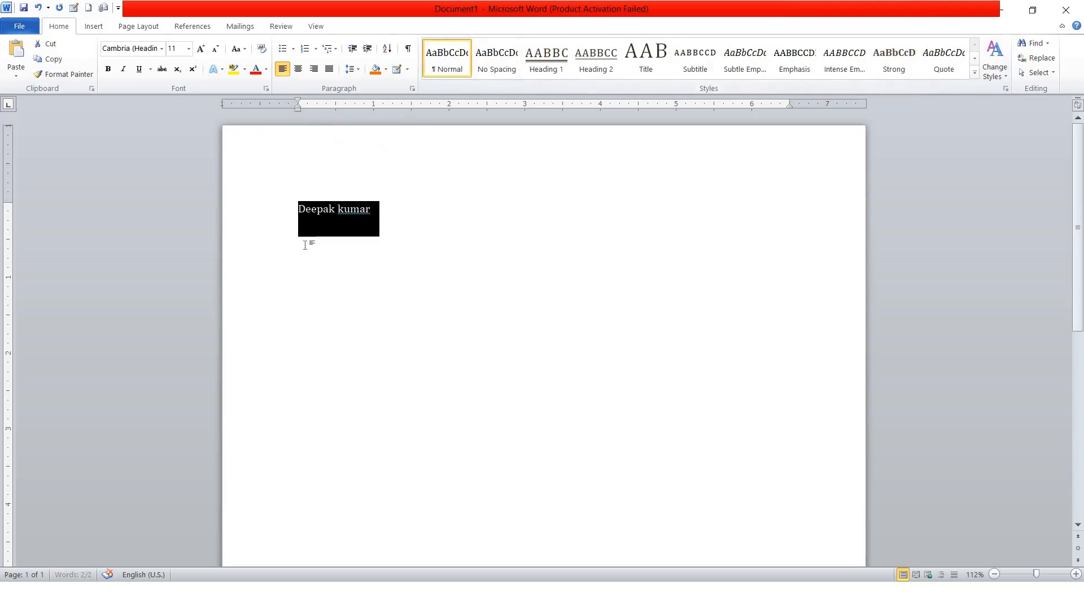
click(341, 243)
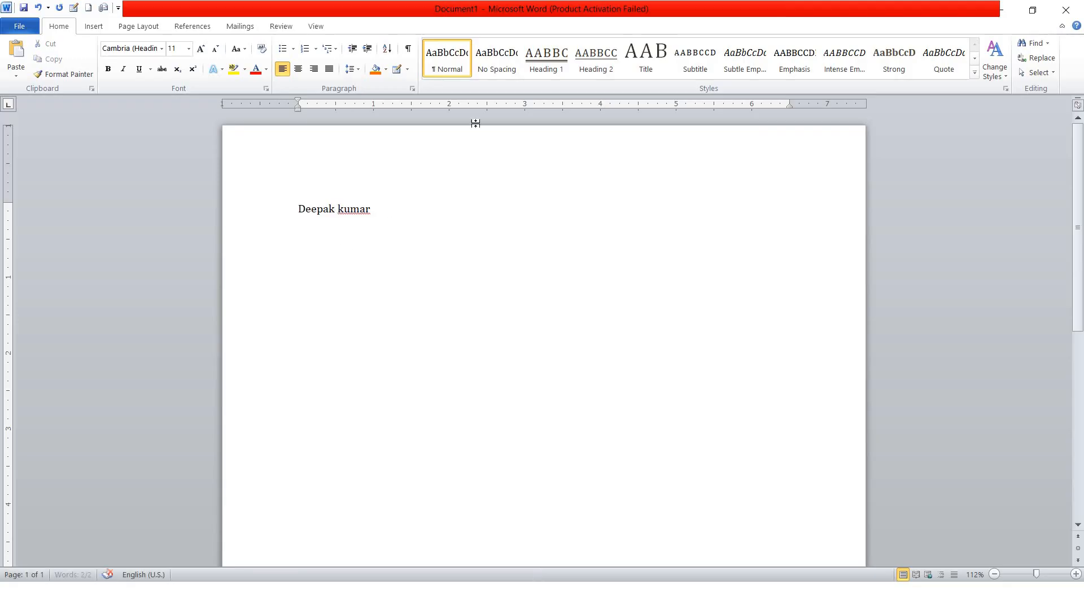
click(502, 72)
key(ctrl+a)
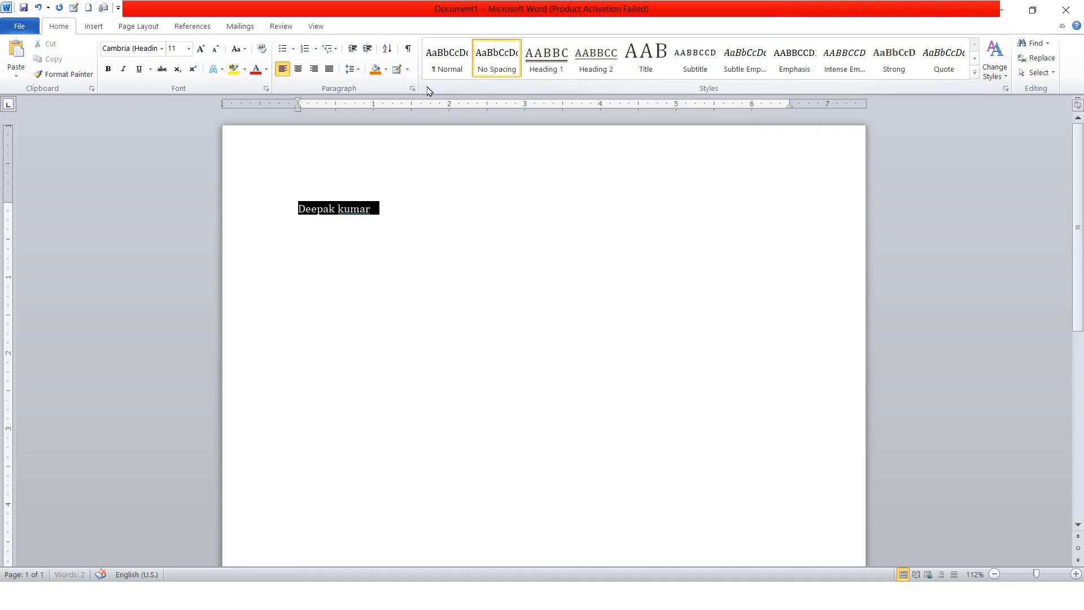
click(422, 202)
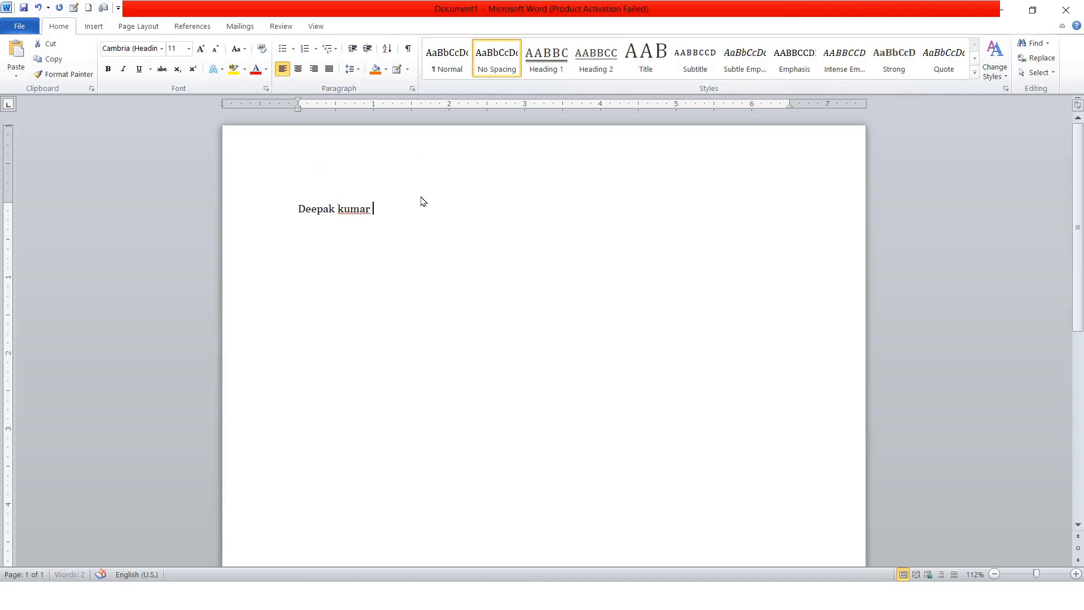
Add four filler lines below the name: dfdf, sfd, sfds, sfds
key(Return)
text(dfdf)
key(Return)
text(sfd)
key(Return)
text(sfds)
key(Return)
text(sfds)
key(Return)
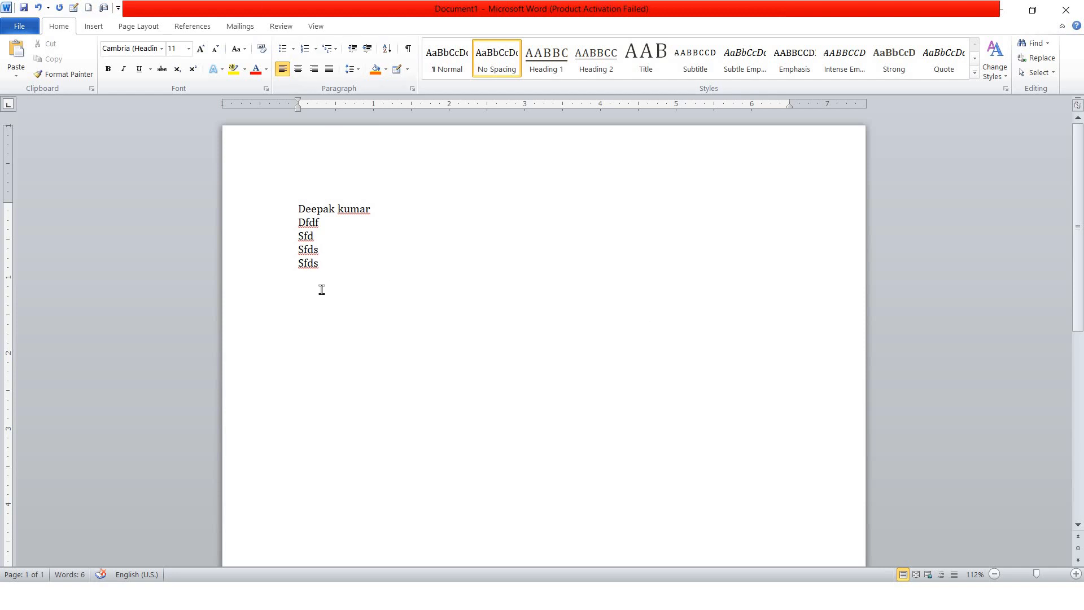
Check the line spacing options without changes, then delete all the text
drag(322, 285, 276, 204)
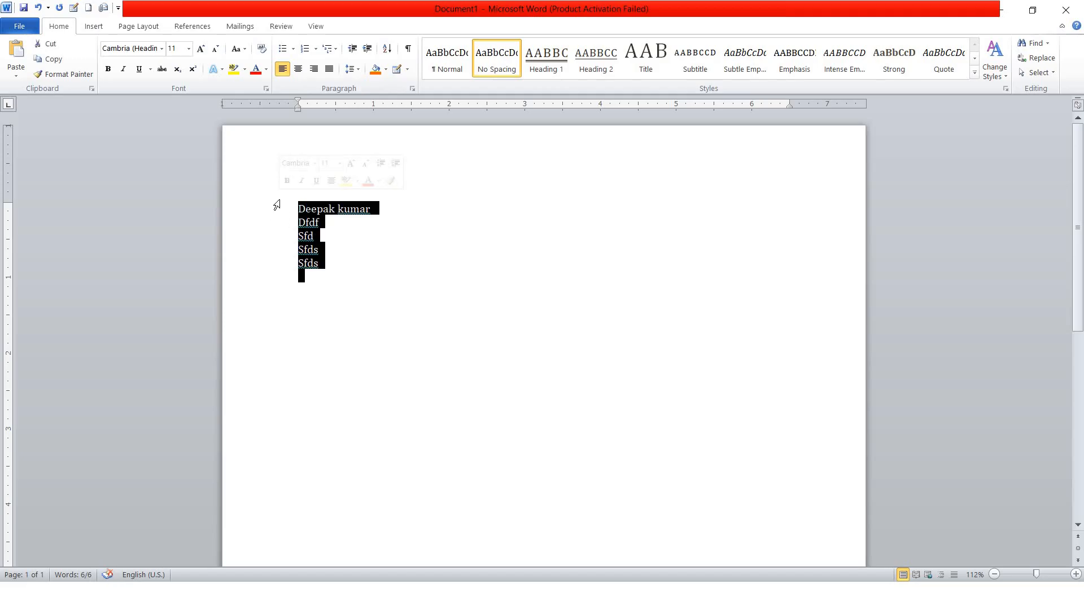
click(351, 69)
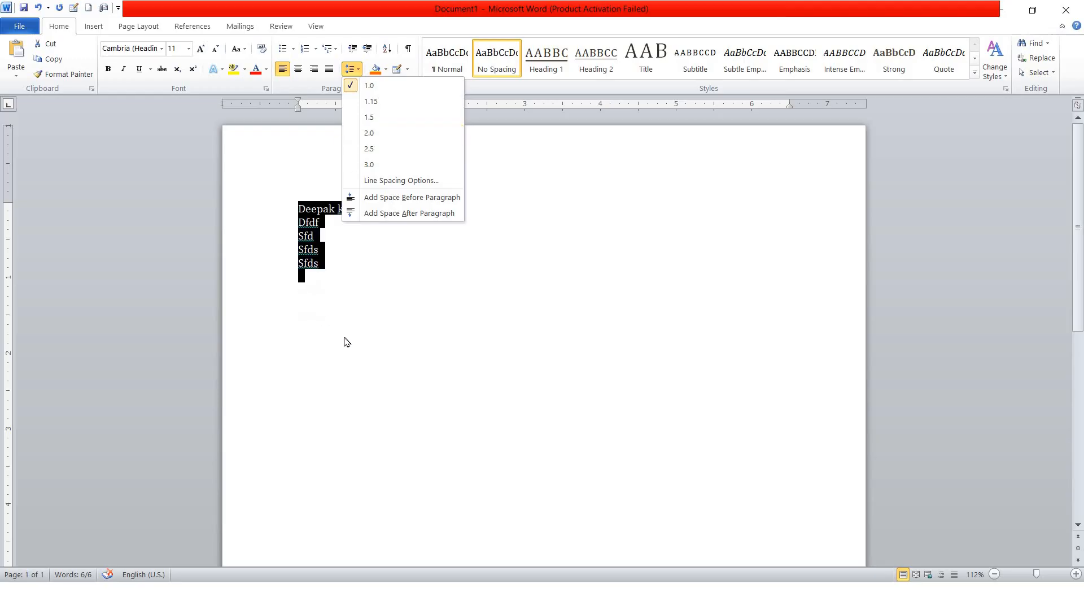
click(354, 323)
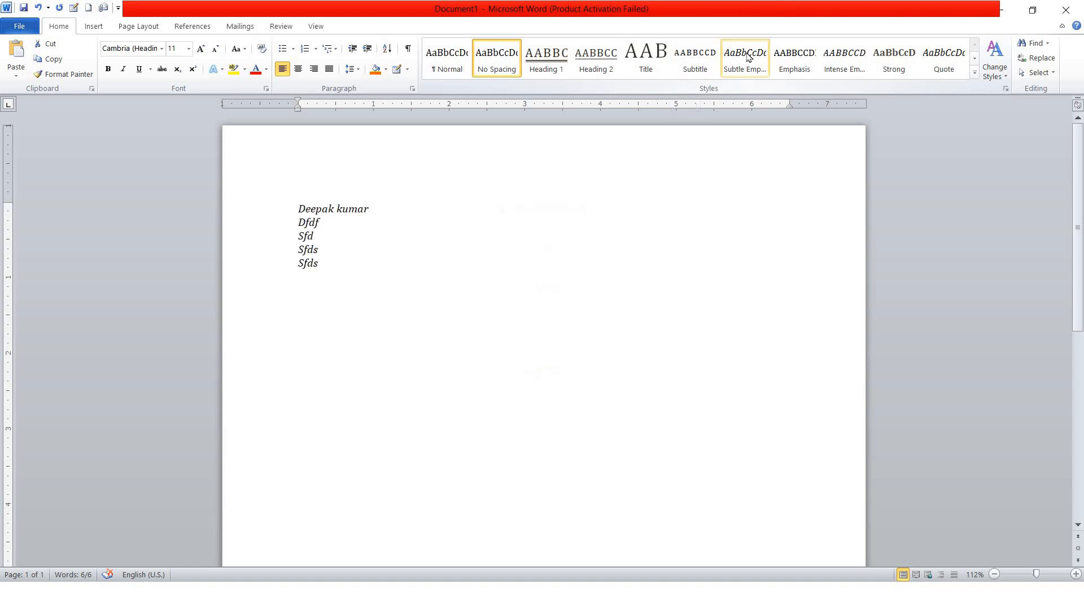
key(ctrl+a)
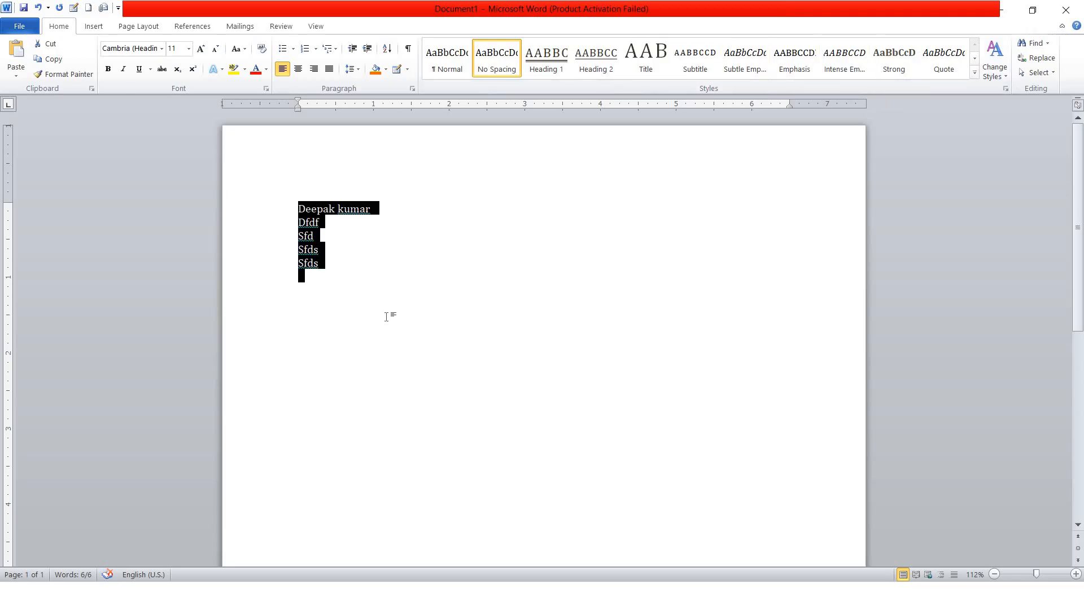
key(Delete)
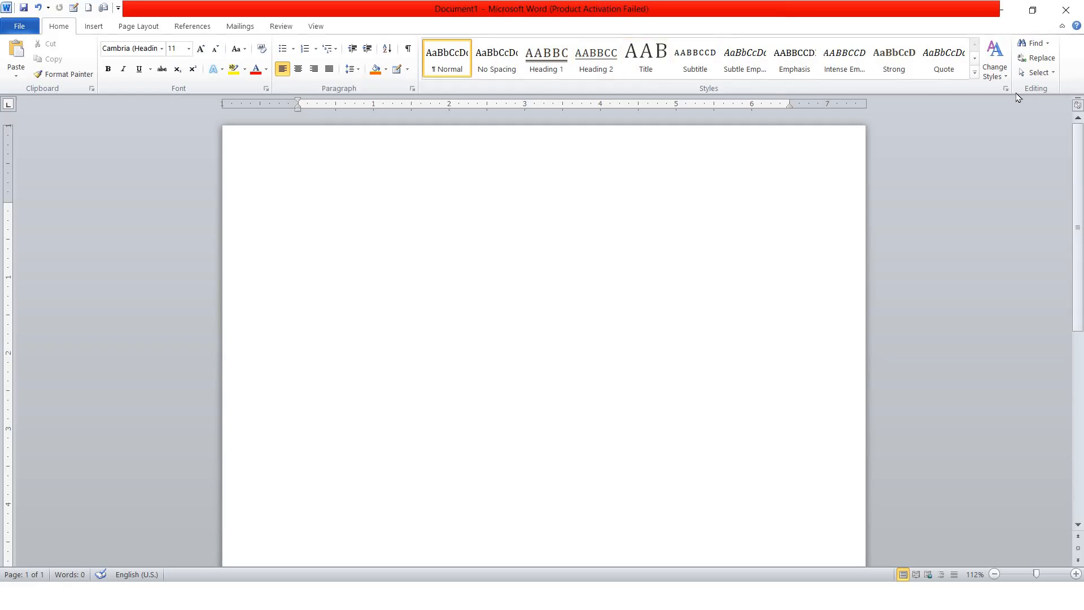
Generate three sample paragraphs by entering =rand() at the start of the page
click(1004, 78)
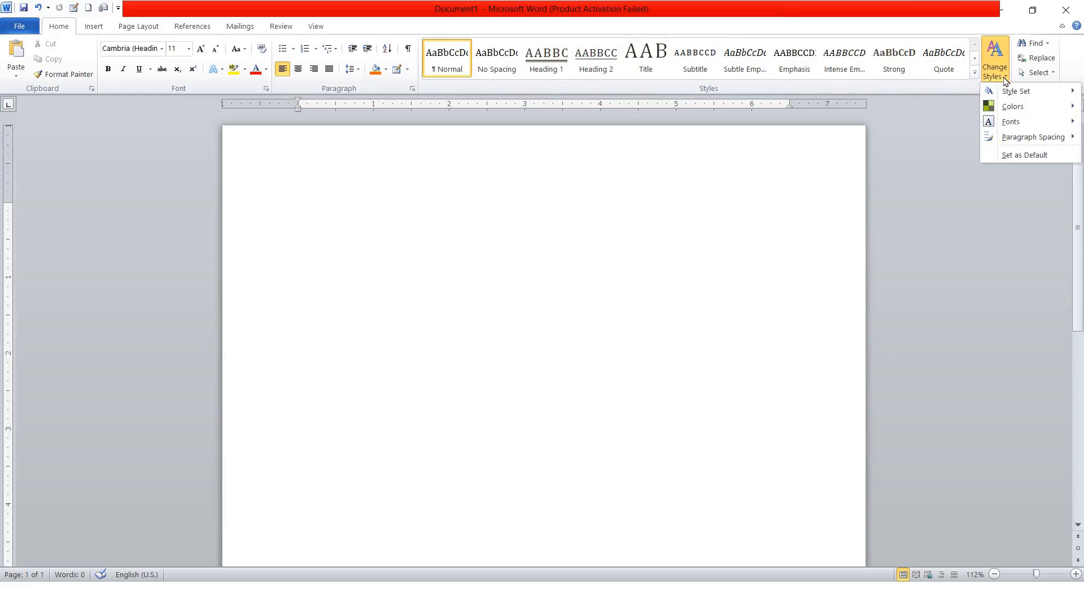
mouse_move(1025, 95)
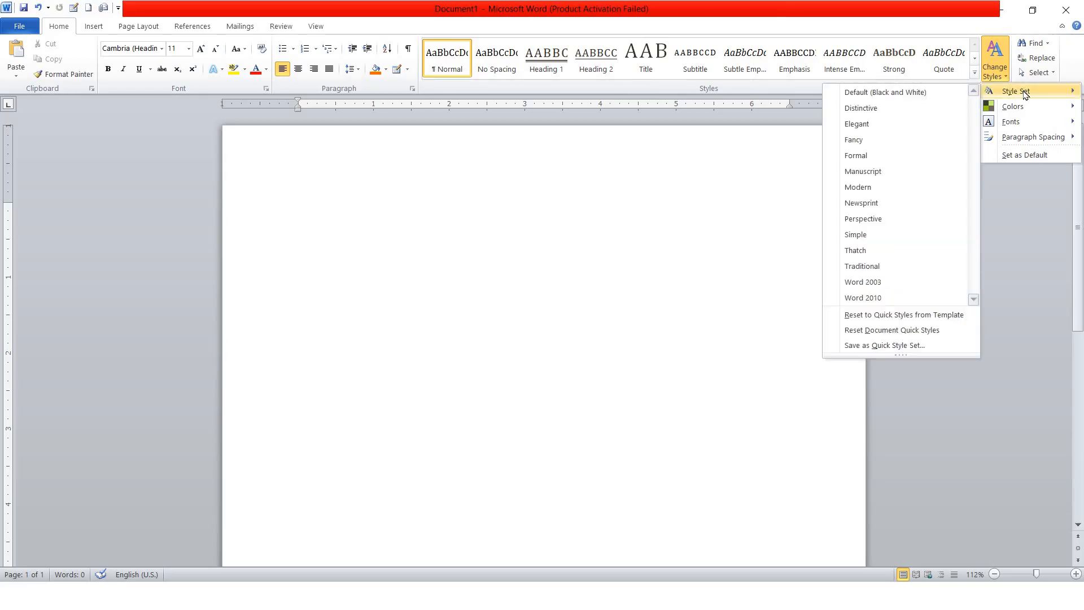
click(546, 199)
text(=rand())
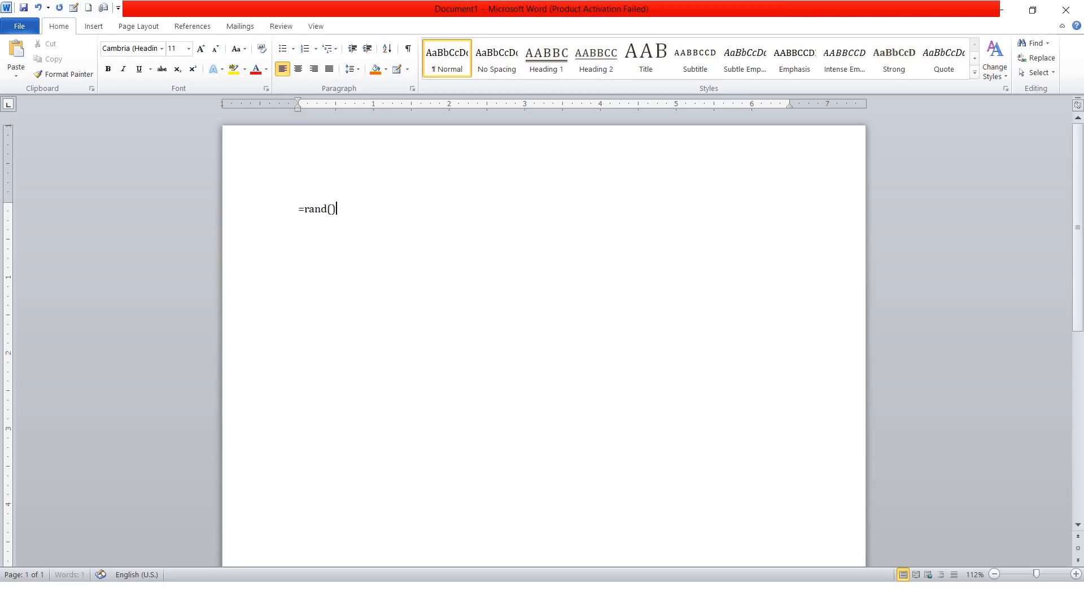
key(Return)
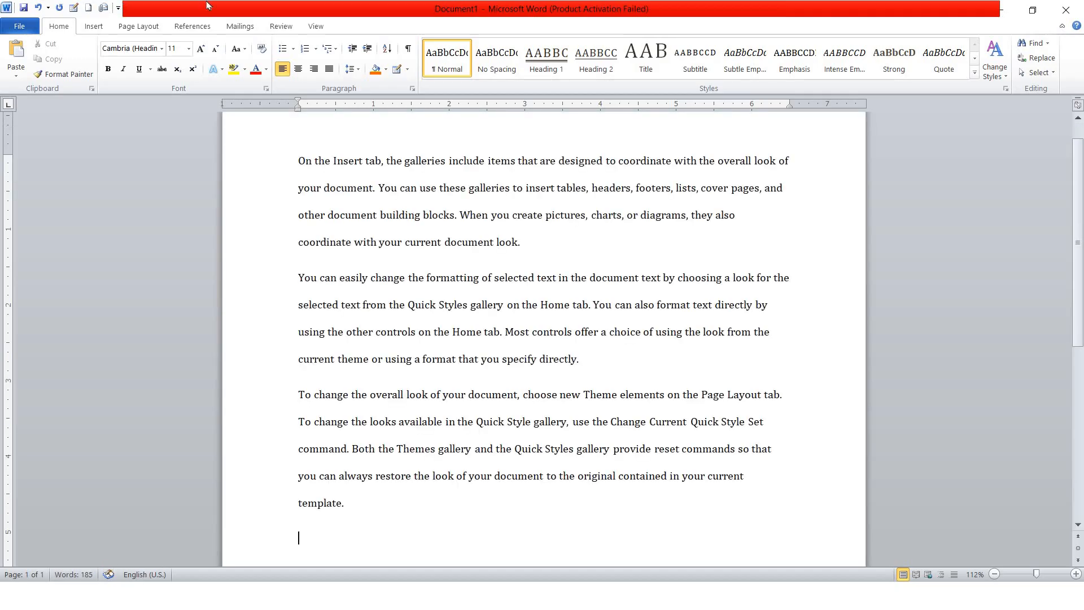
Apply the Essential theme colours to all the sample text
key(ctrl+a)
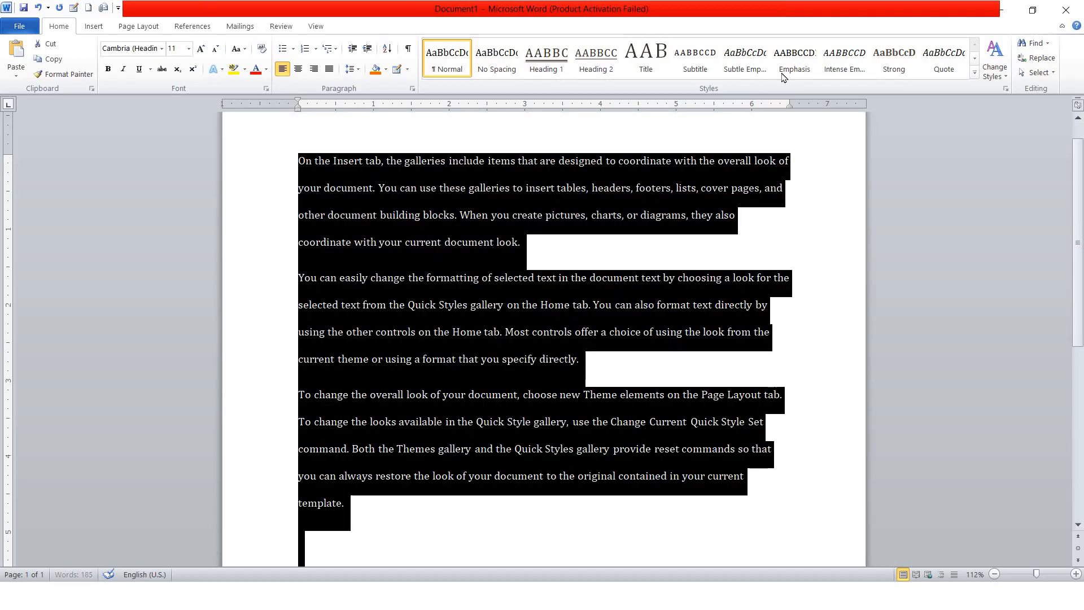
click(990, 79)
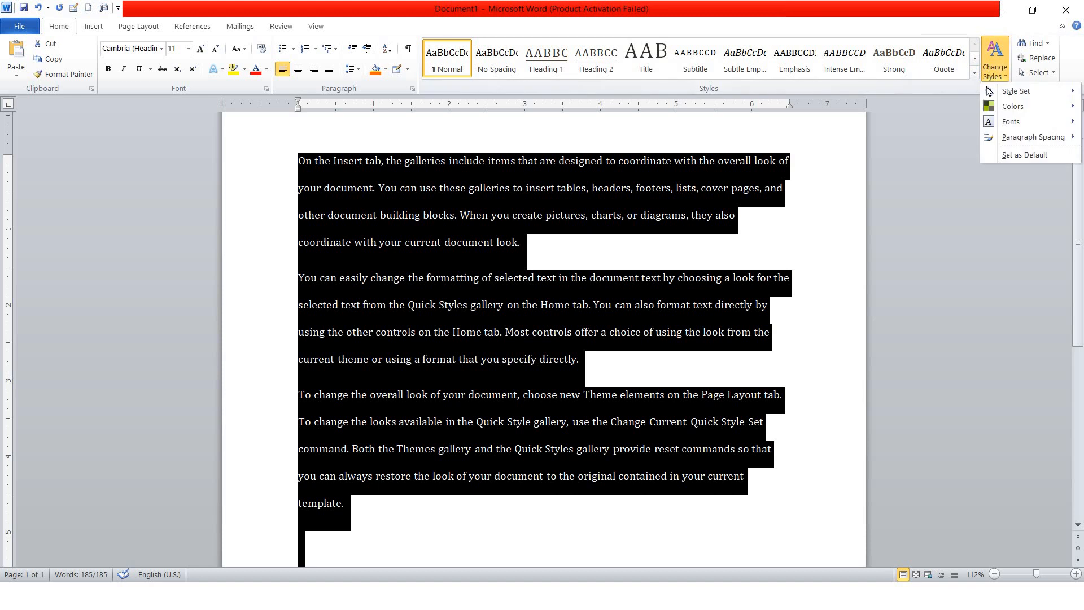
mouse_move(1011, 106)
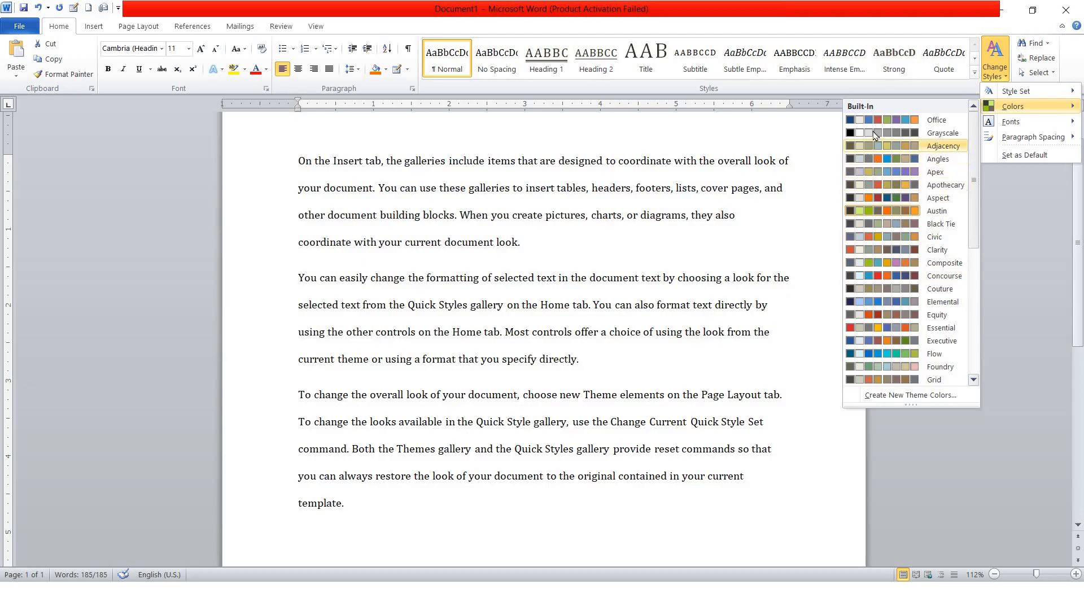
click(909, 329)
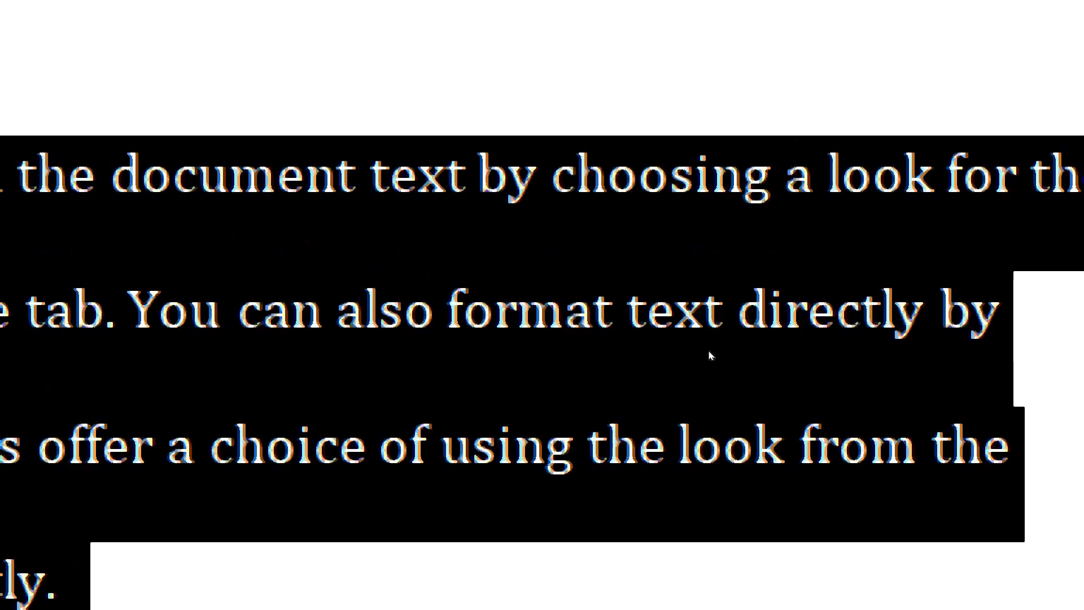
click(704, 312)
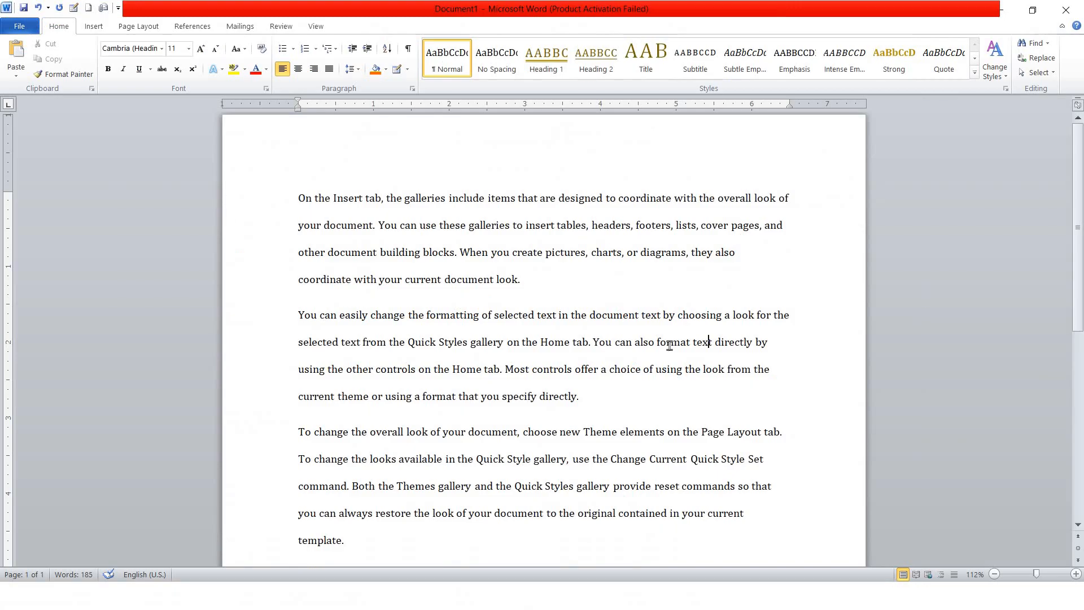
Switch the document's theme colours from Essential to Angles
key(ctrl+a)
click(995, 62)
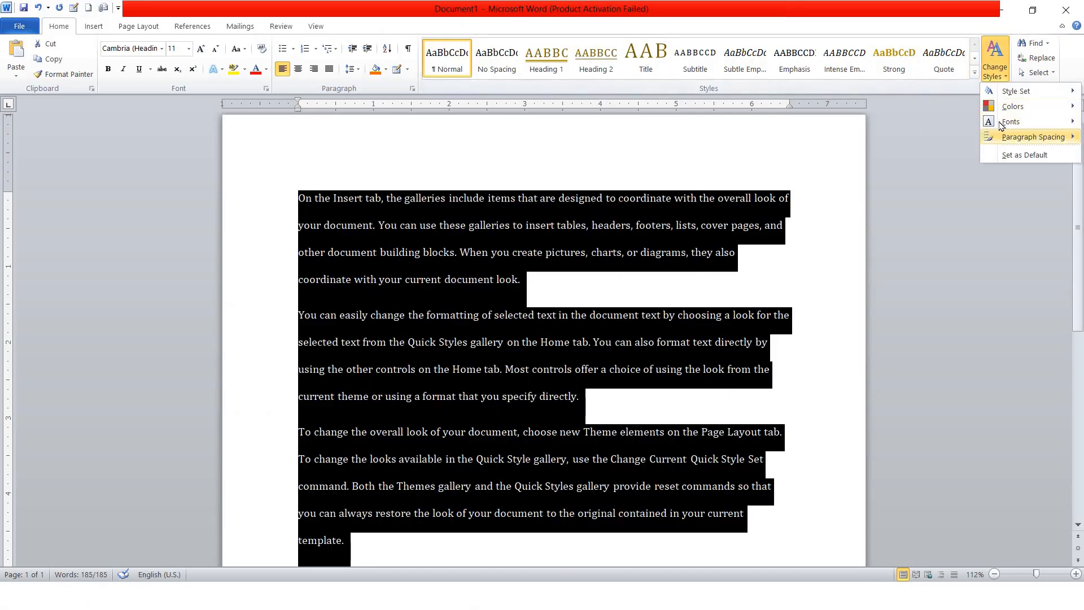
mouse_move(1011, 106)
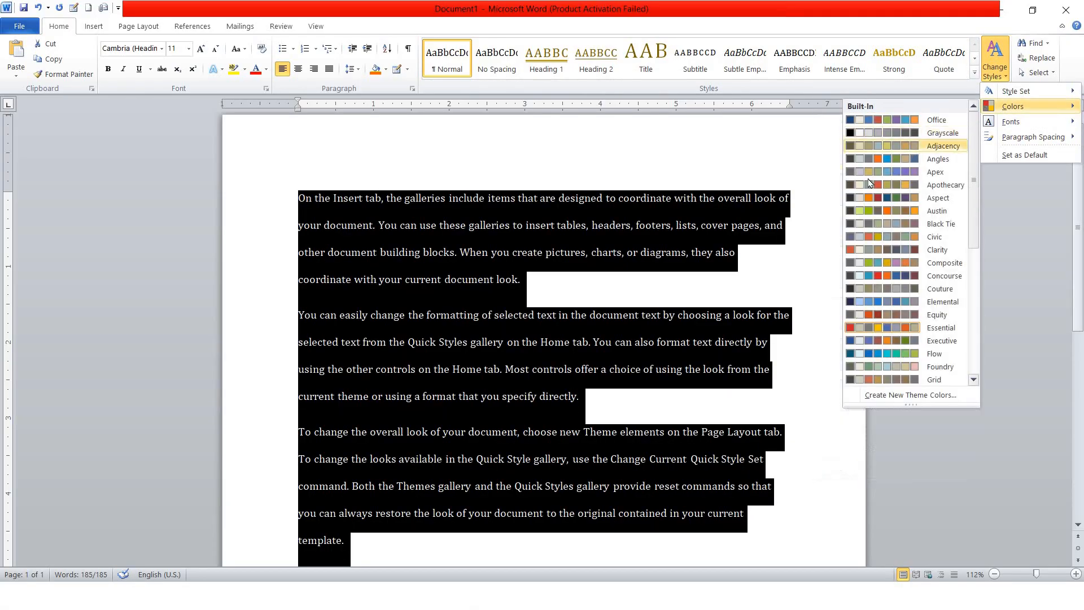
click(880, 160)
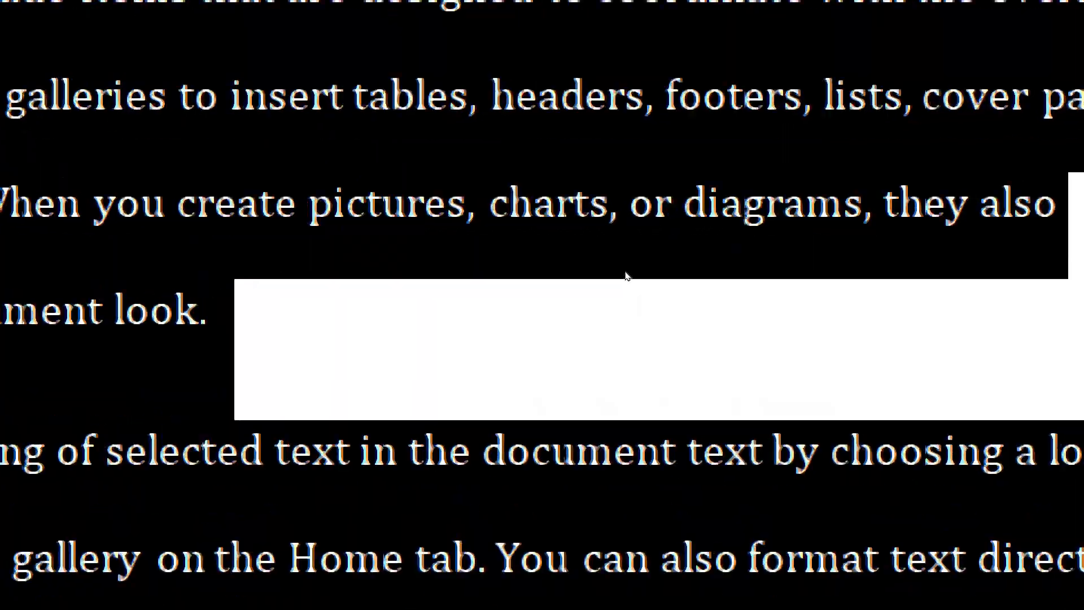
click(624, 252)
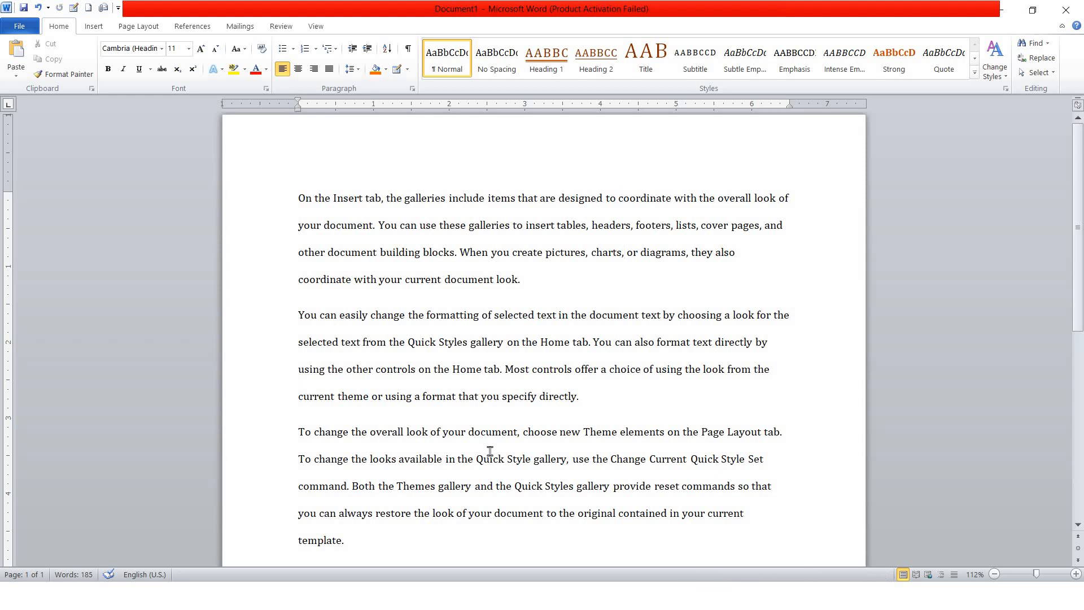
Reapply the Angles theme colours to the whole document and review the result
click(997, 78)
mouse_move(1013, 108)
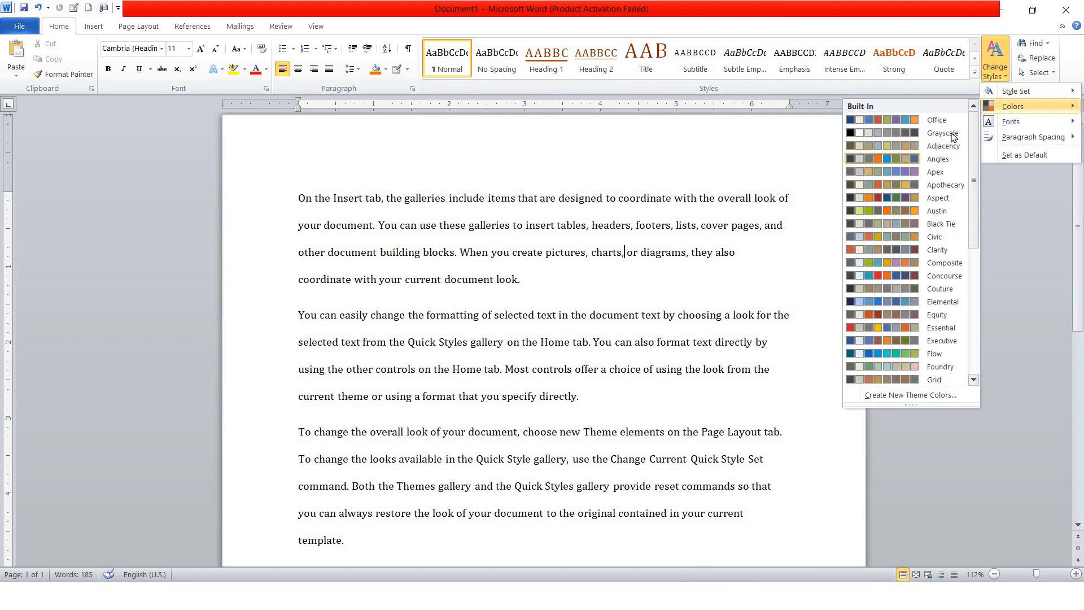
click(569, 300)
key(ctrl+a)
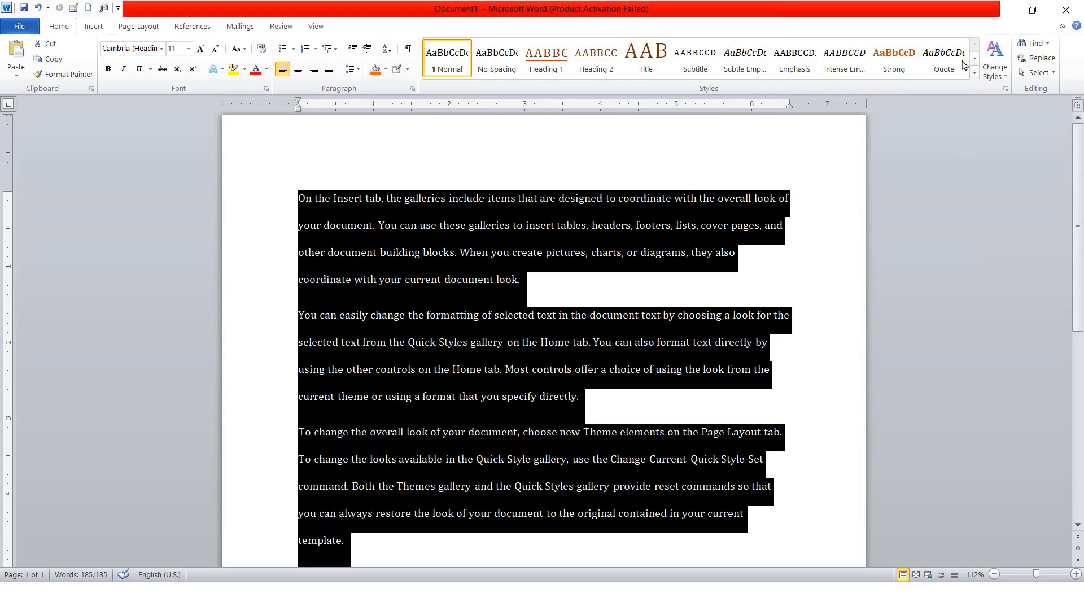
click(995, 65)
mouse_move(995, 112)
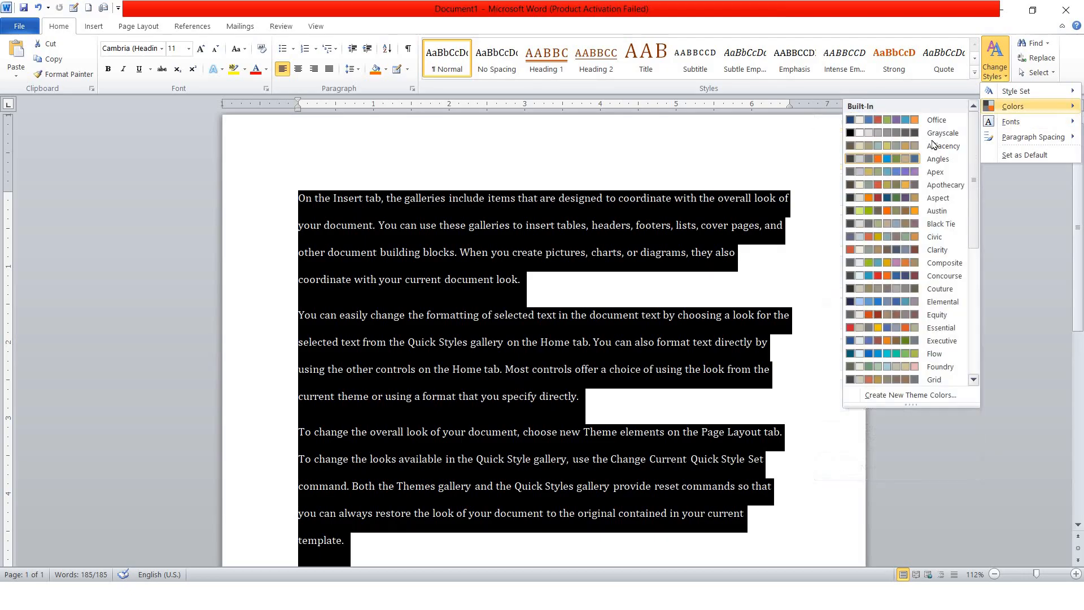
click(878, 164)
click(560, 253)
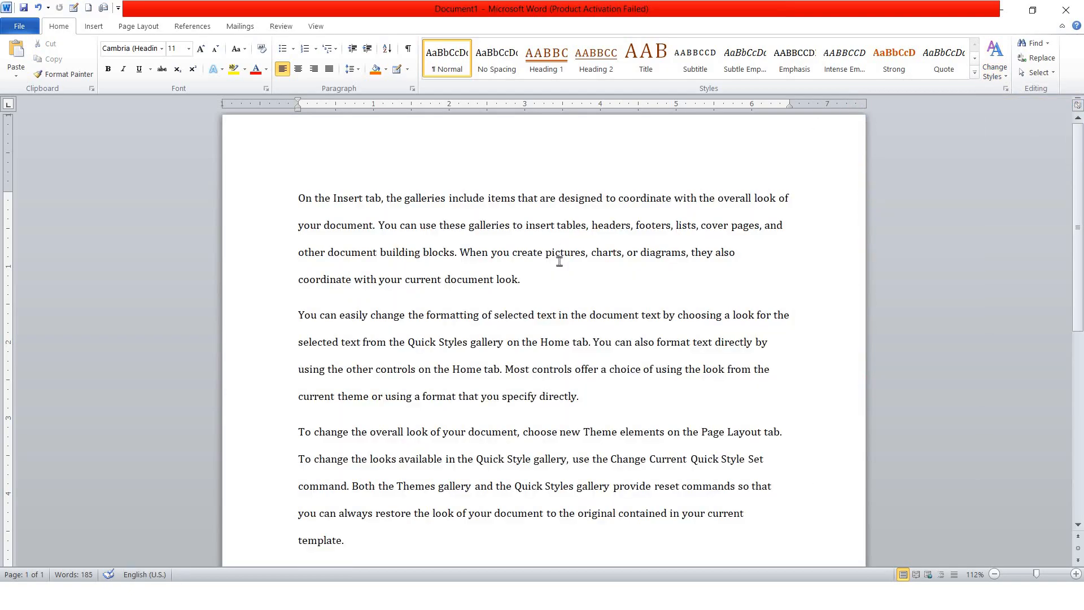
scroll(559, 261, down, 2)
scroll(559, 261, up, 2)
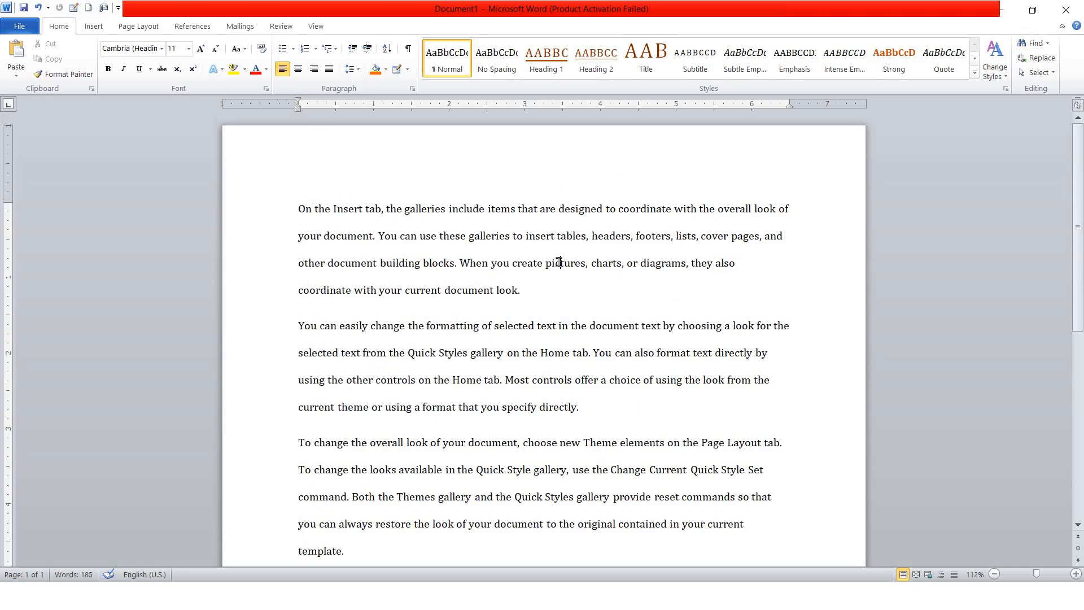
Choose the Clarity theme fonts so all three paragraphs display in Arial
click(998, 66)
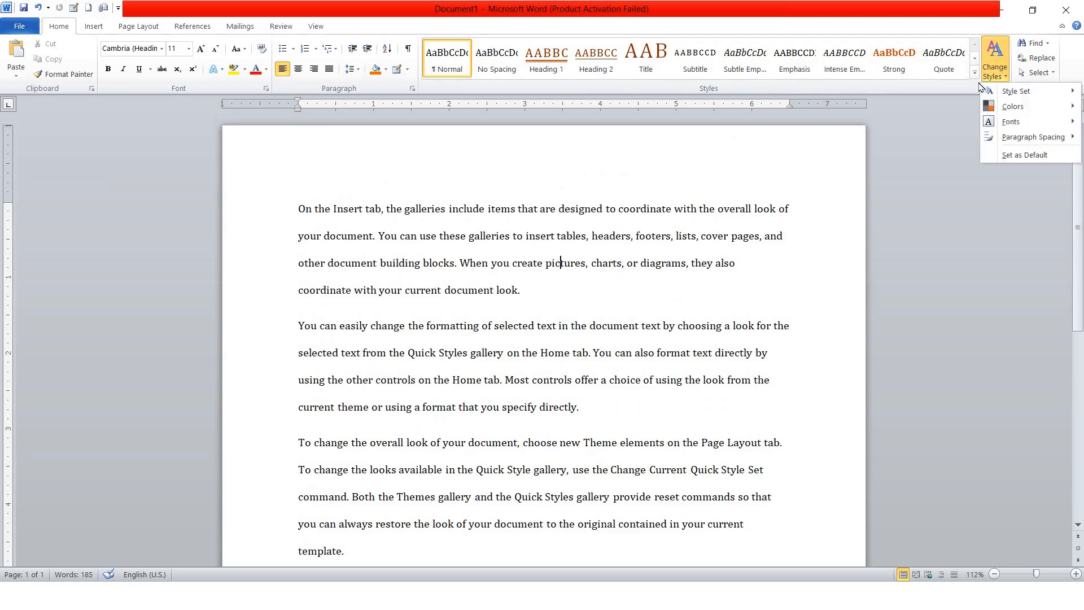
mouse_move(1010, 121)
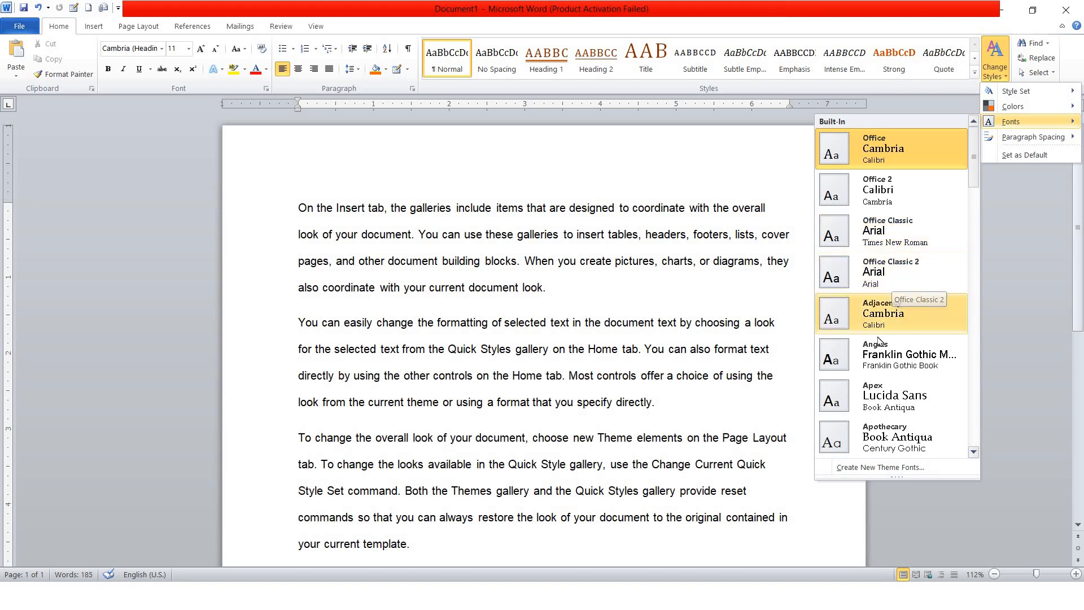
scroll(877, 372, down, 3)
scroll(877, 373, up, 3)
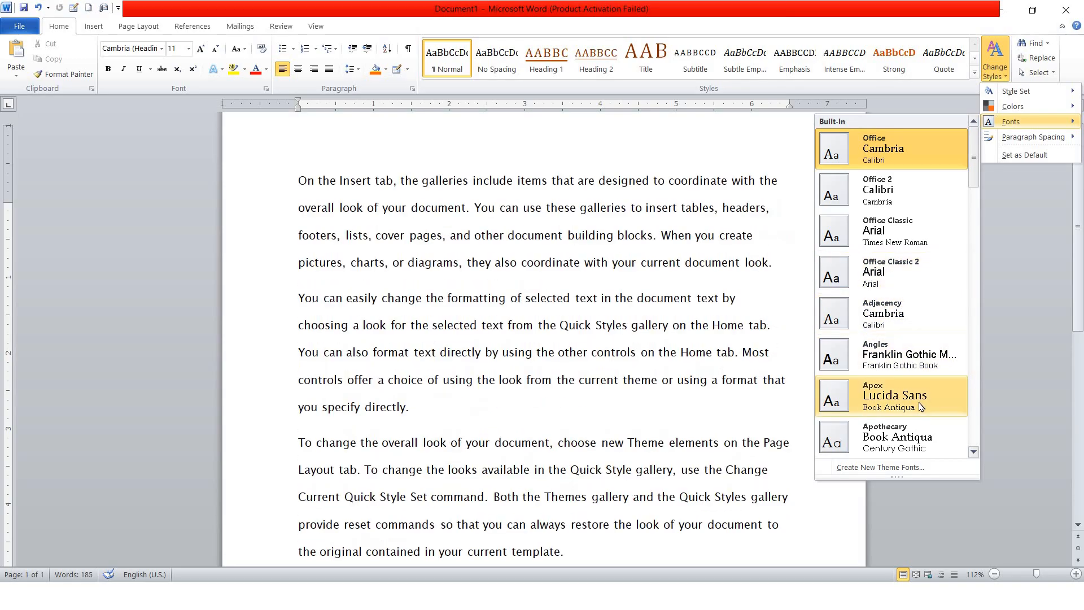
scroll(910, 406, down, 2)
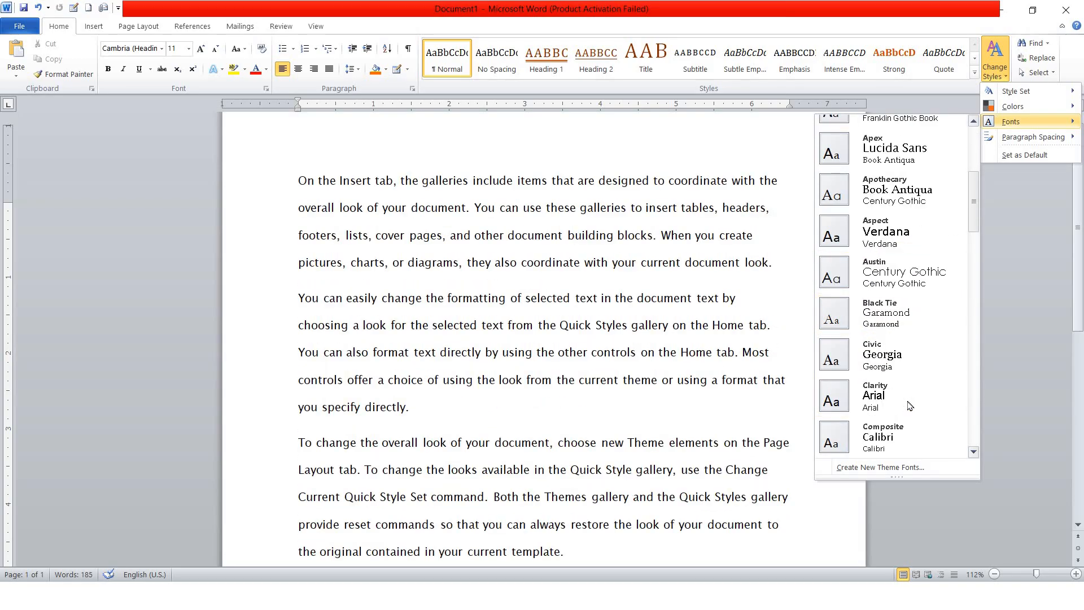
click(904, 393)
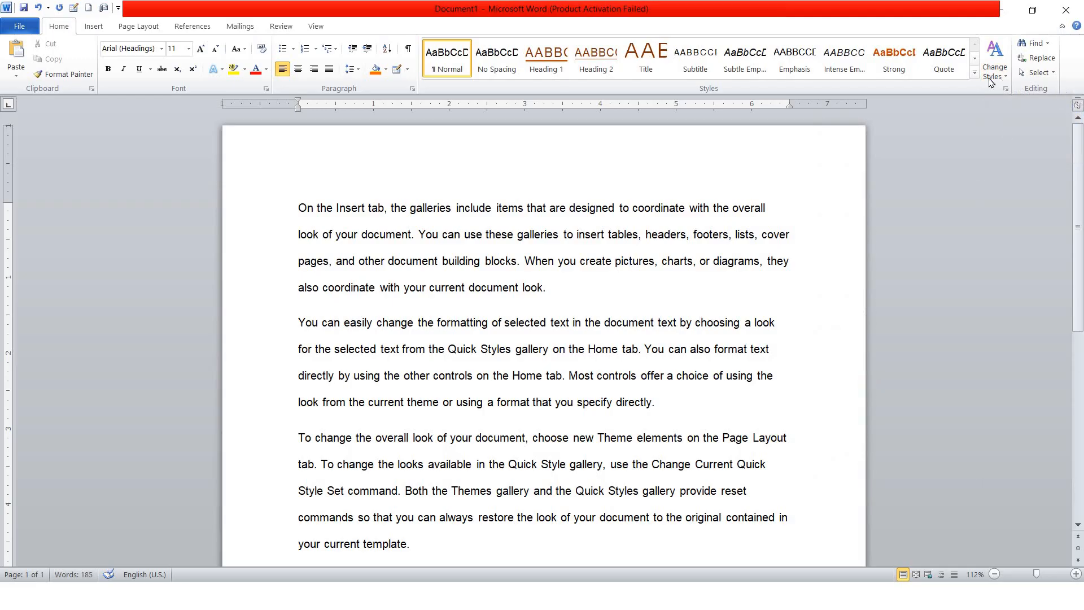
Switch from Word to the PowerPoint slide show's Editing slide on Find and Replace
click(995, 62)
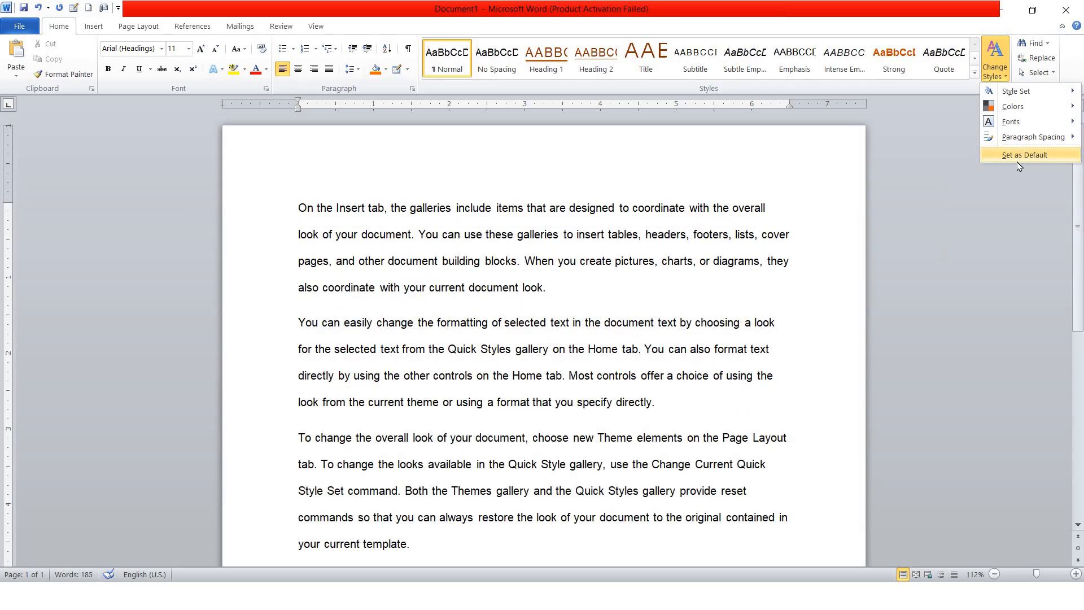
click(1017, 166)
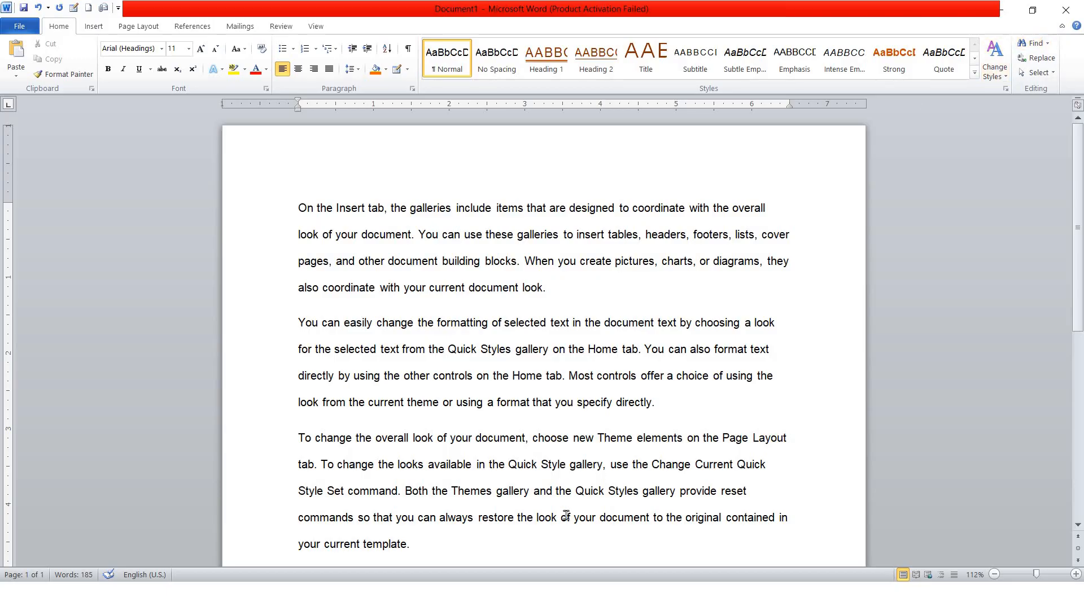
key(super)
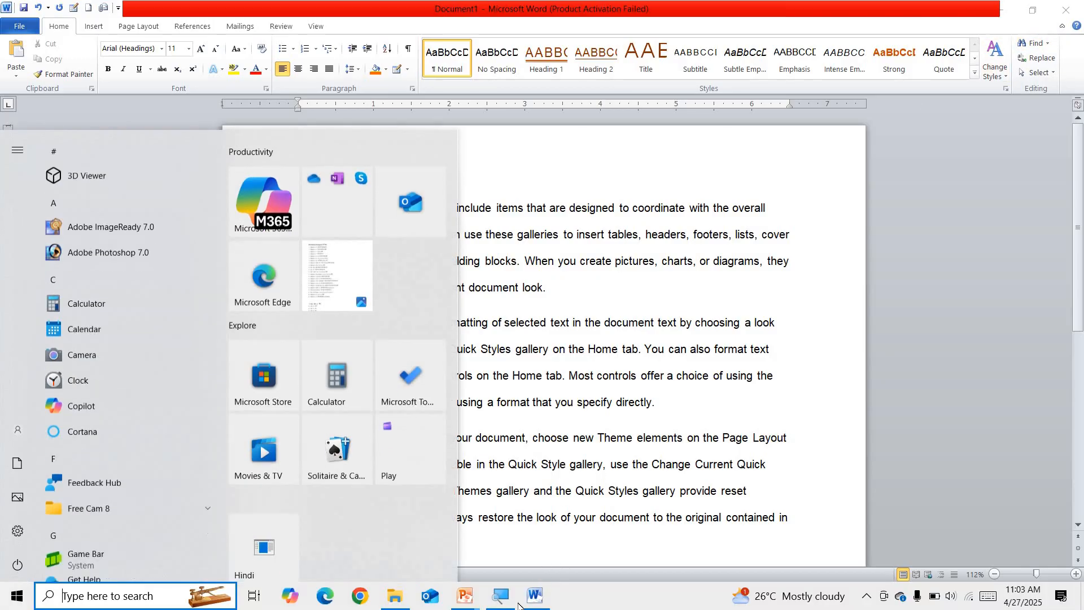
mouse_move(463, 602)
click(592, 543)
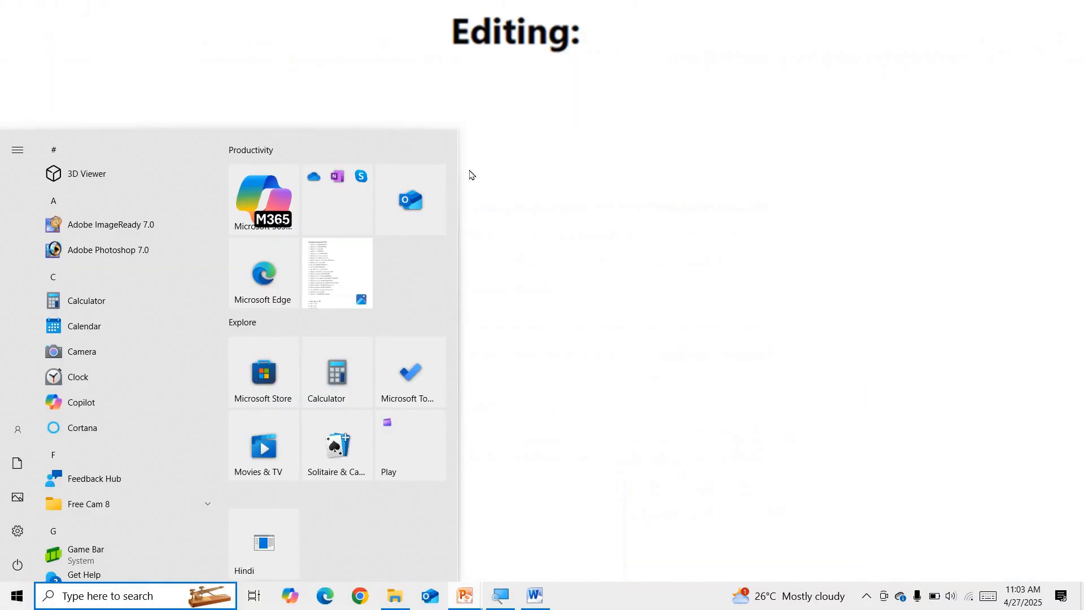
click(473, 154)
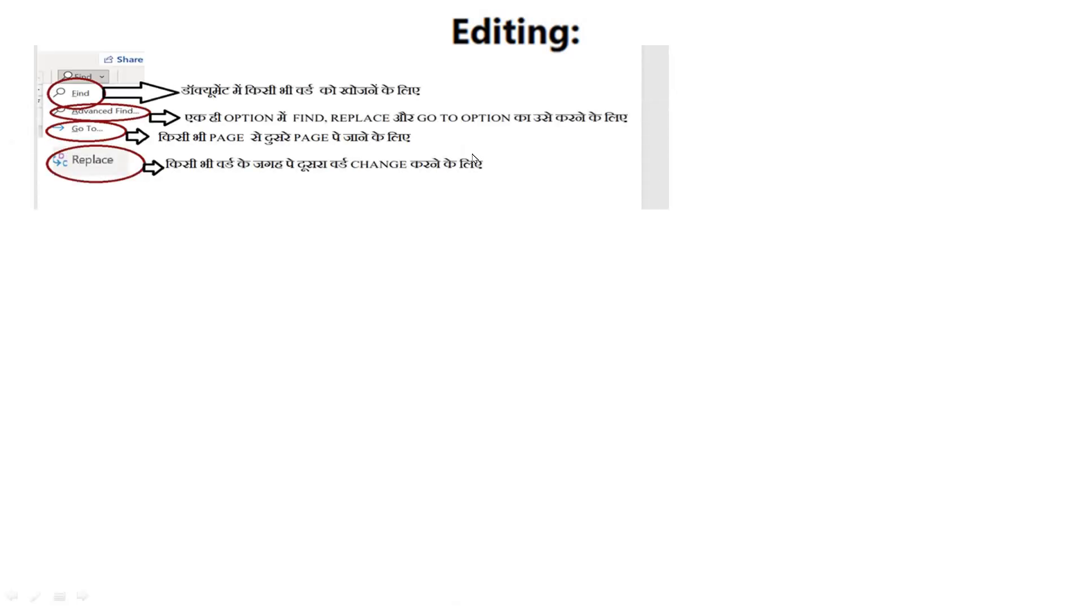
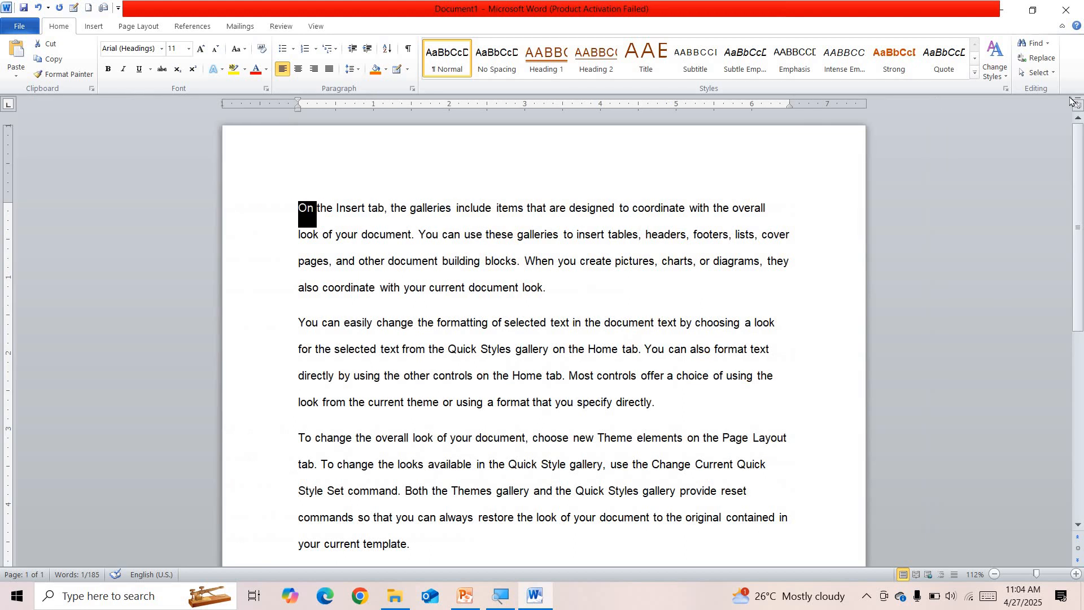
Search the document for the word 'On' and scroll through the results
click(772, 220)
click(1037, 44)
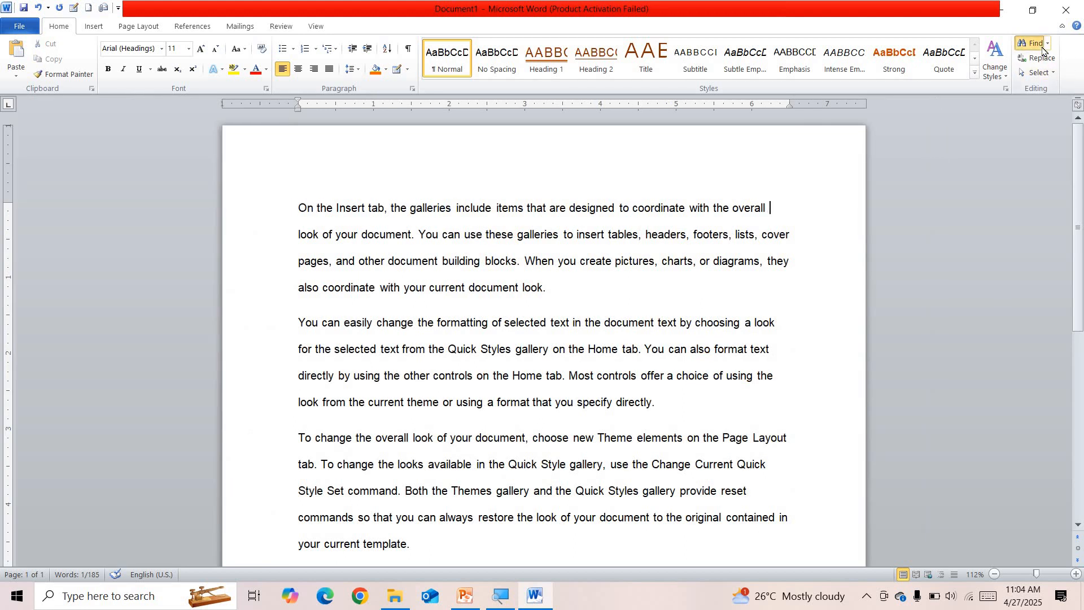
scroll(728, 214, up, 3)
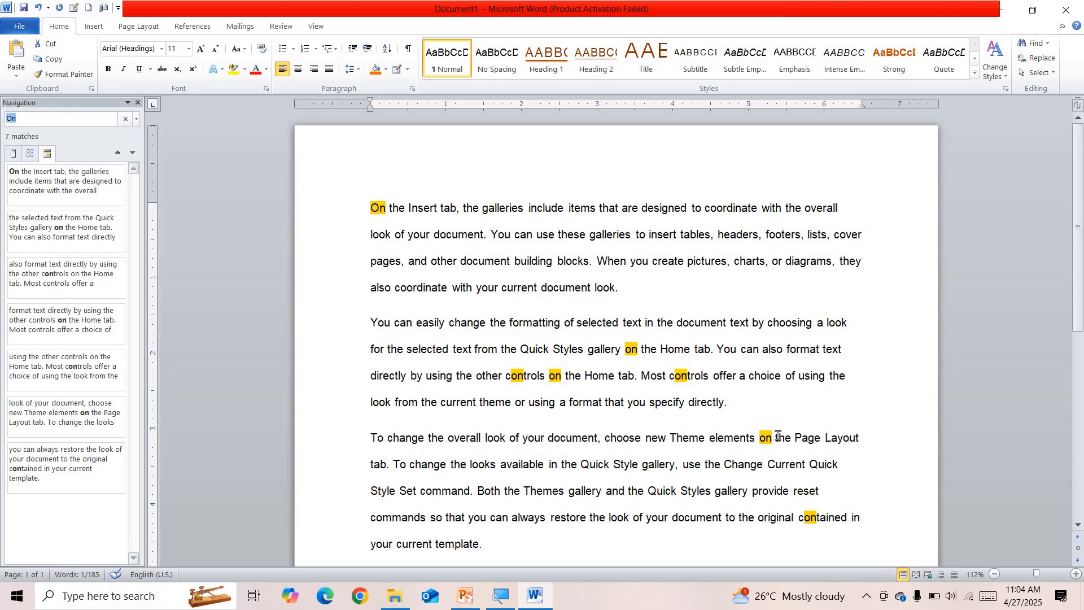
scroll(432, 263, down, 2)
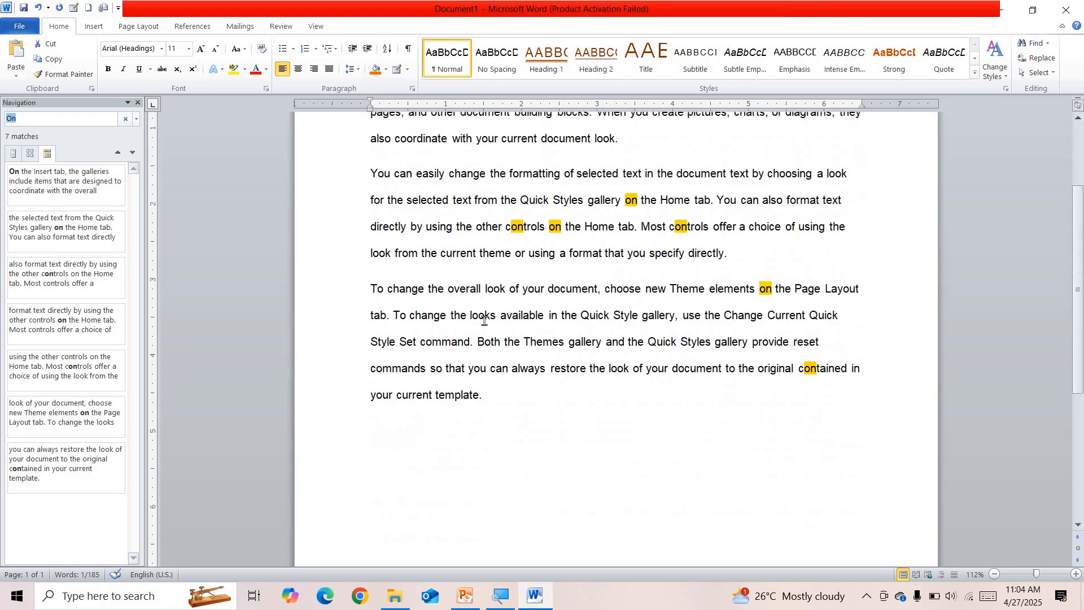
scroll(491, 342, up, 2)
scroll(491, 342, down, 1)
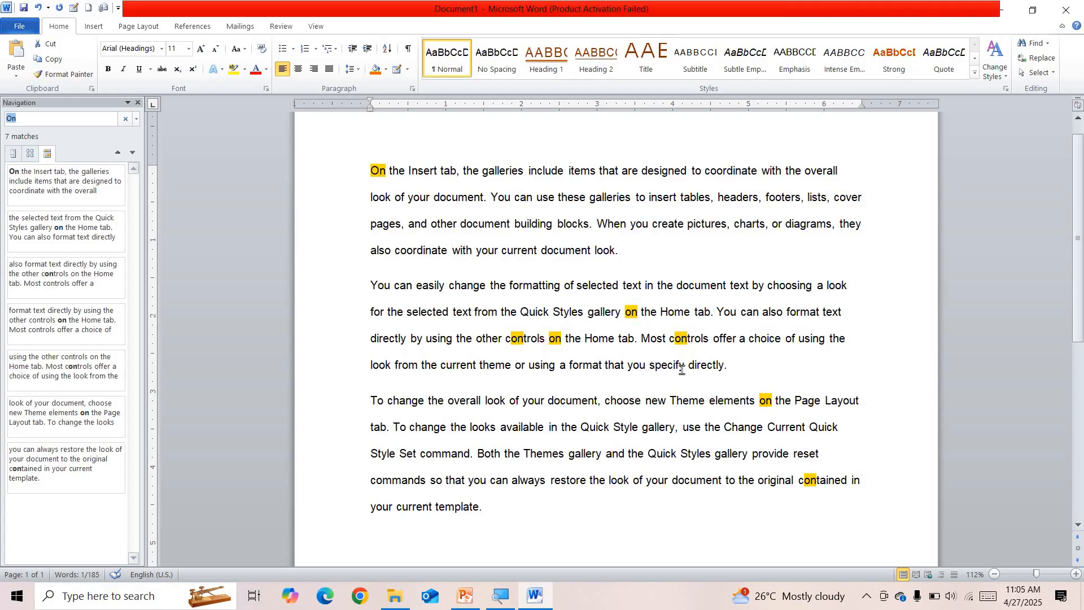
Select the word 'tab' and search the document for it
click(563, 234)
drag(406, 170, 434, 177)
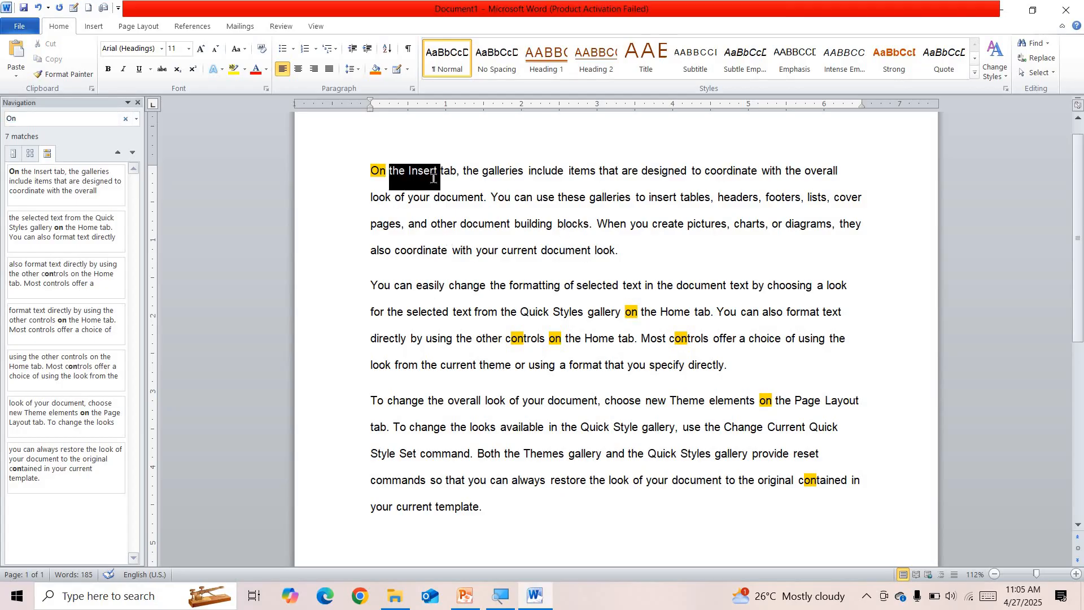
double_click(458, 177)
double_click(444, 172)
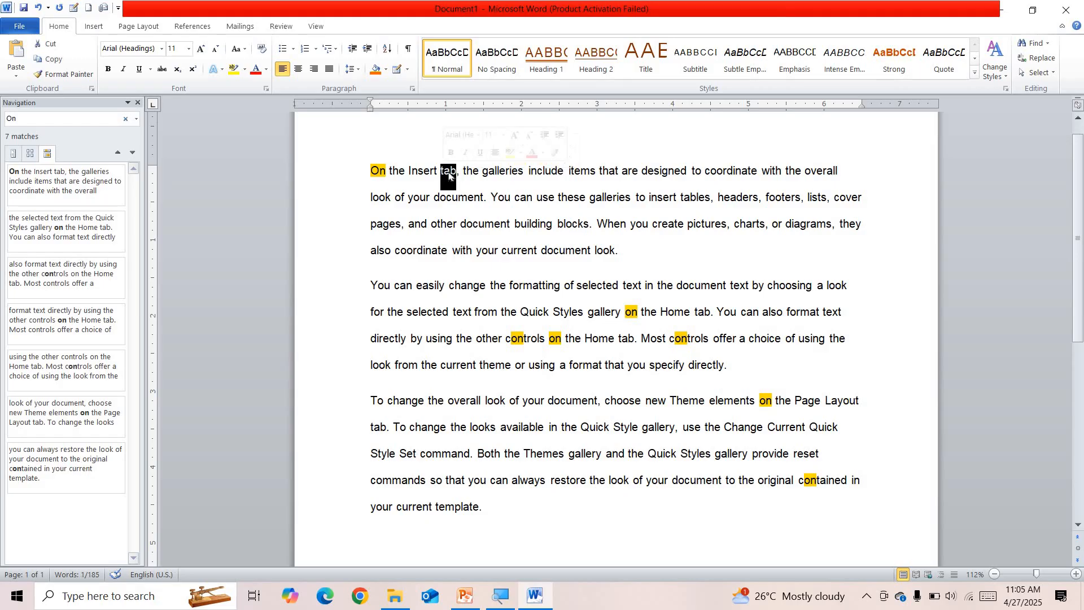
click(1037, 43)
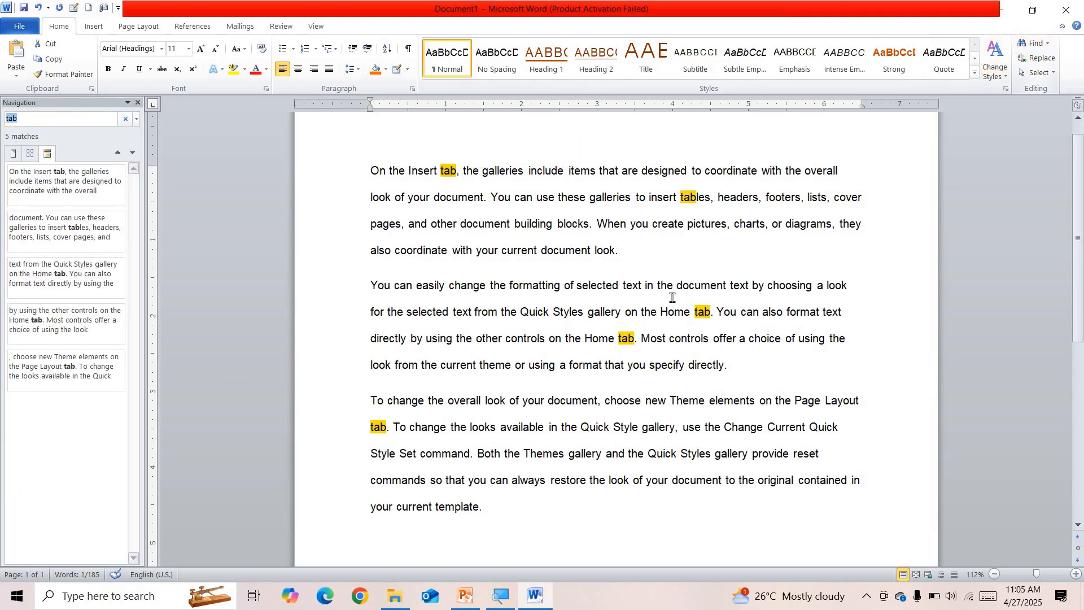
scroll(701, 266, up, 1)
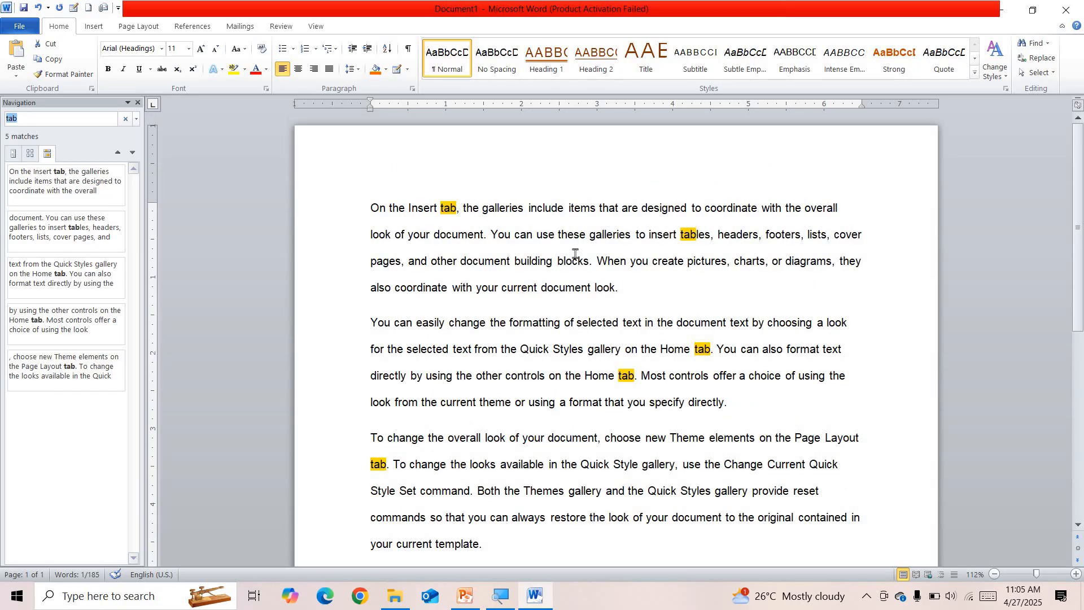
Search for 'designed', then search for 'You' to highlight all 12 matches
double_click(681, 206)
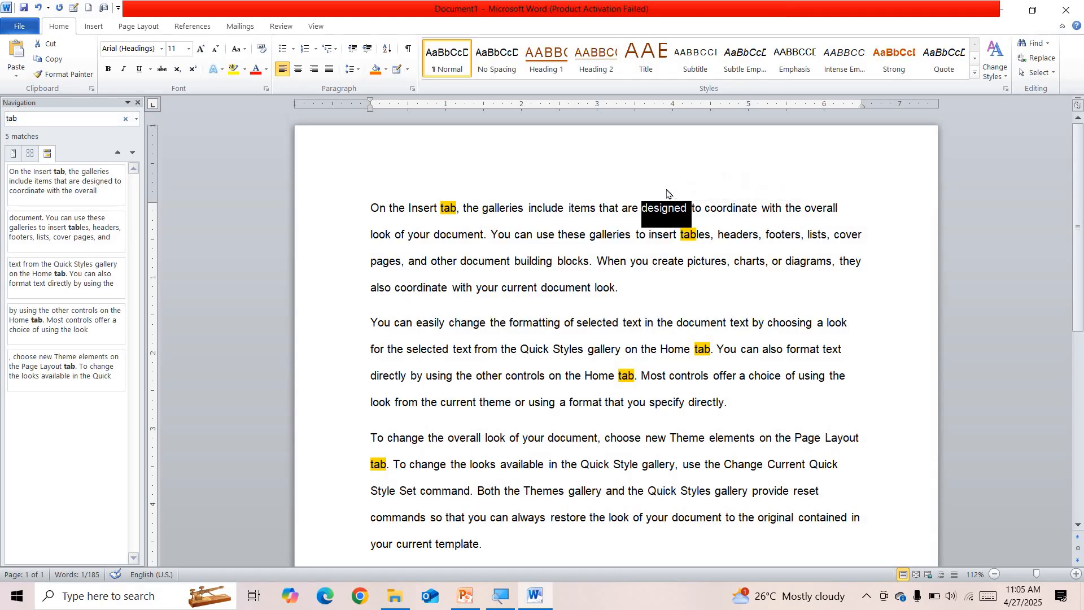
key(ctrl+f)
scroll(682, 203, down, 1)
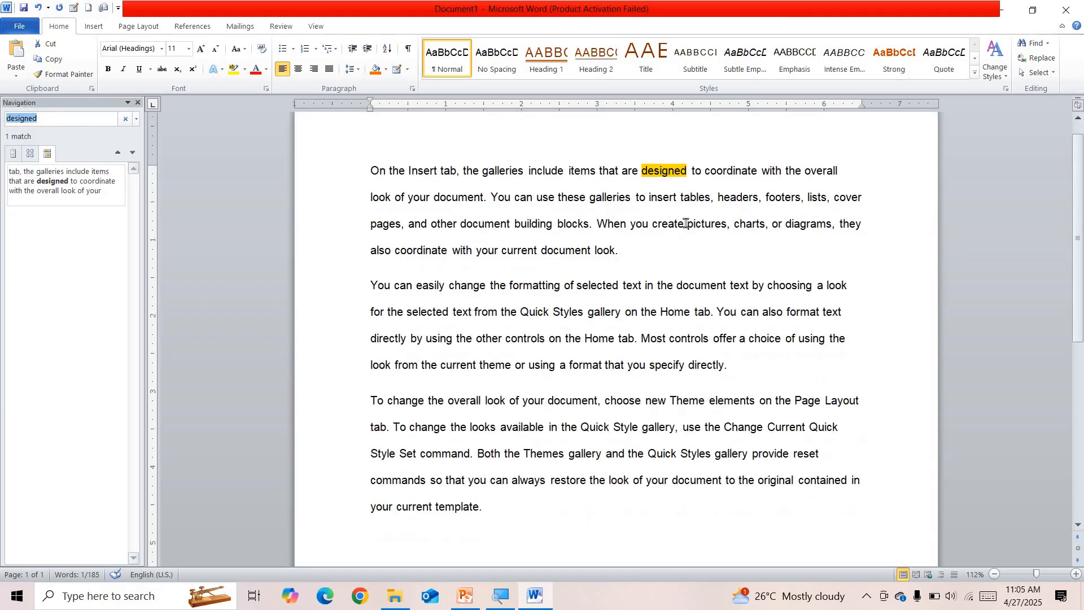
double_click(504, 199)
key(ctrl+f)
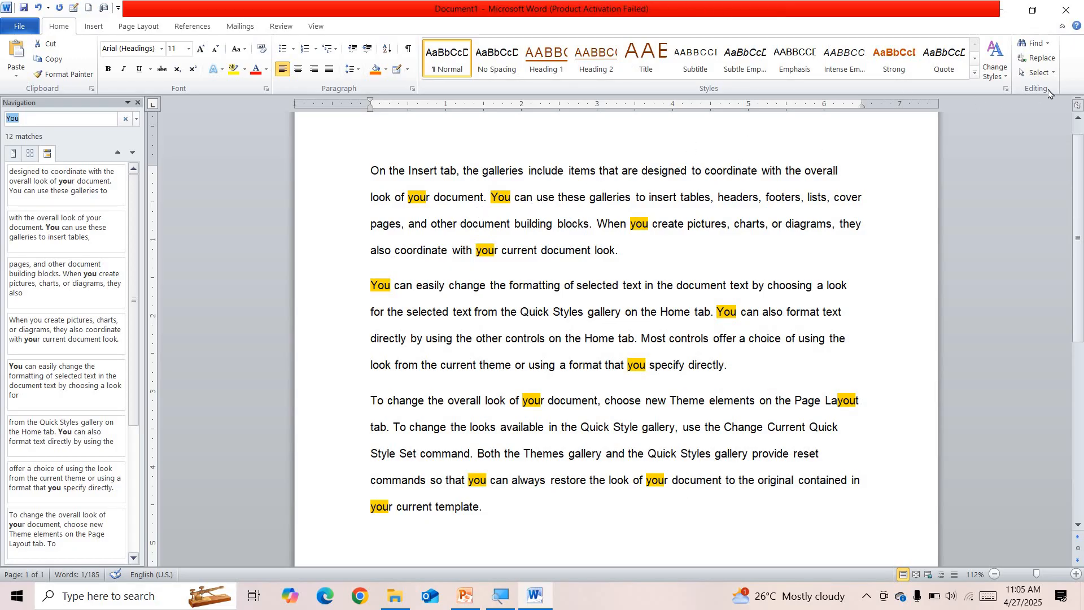
Replace all 12 occurrences of 'You' with 'We' using Replace All, then close Find and Replace
click(1038, 57)
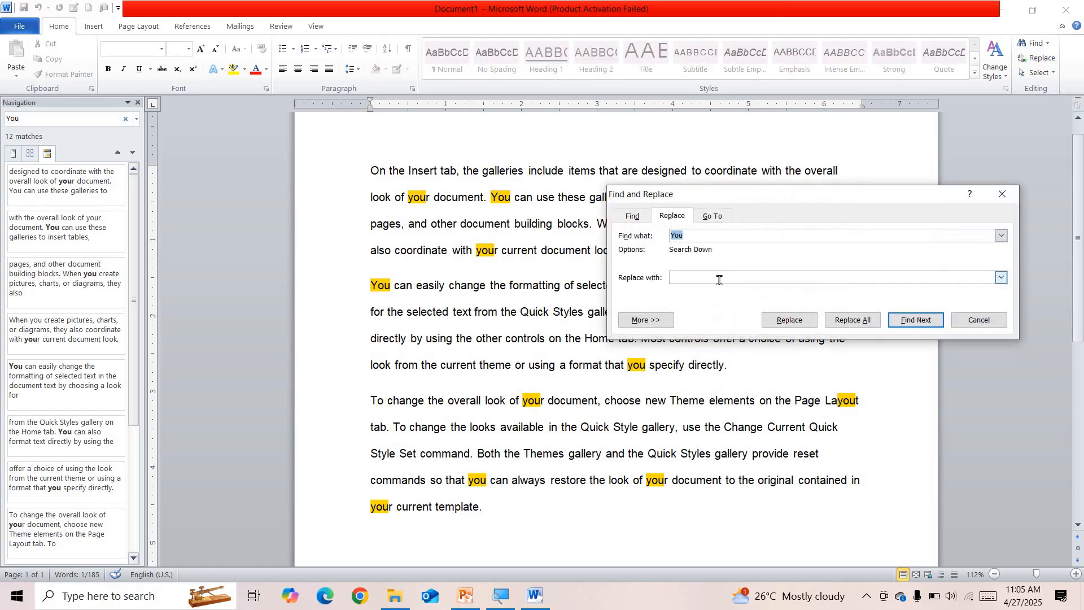
click(719, 280)
text(We)
click(844, 325)
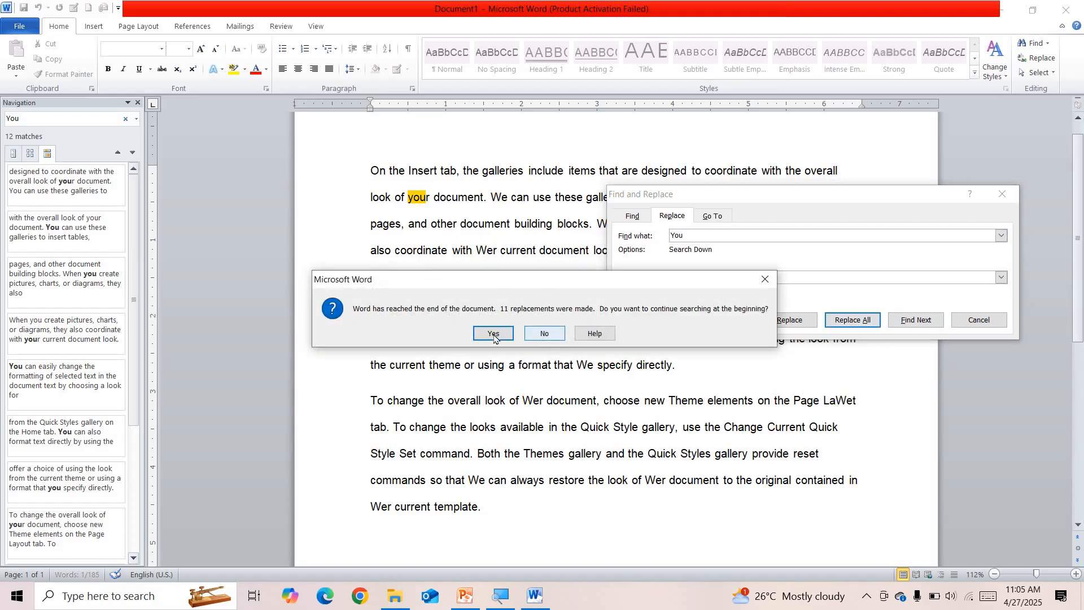
click(494, 335)
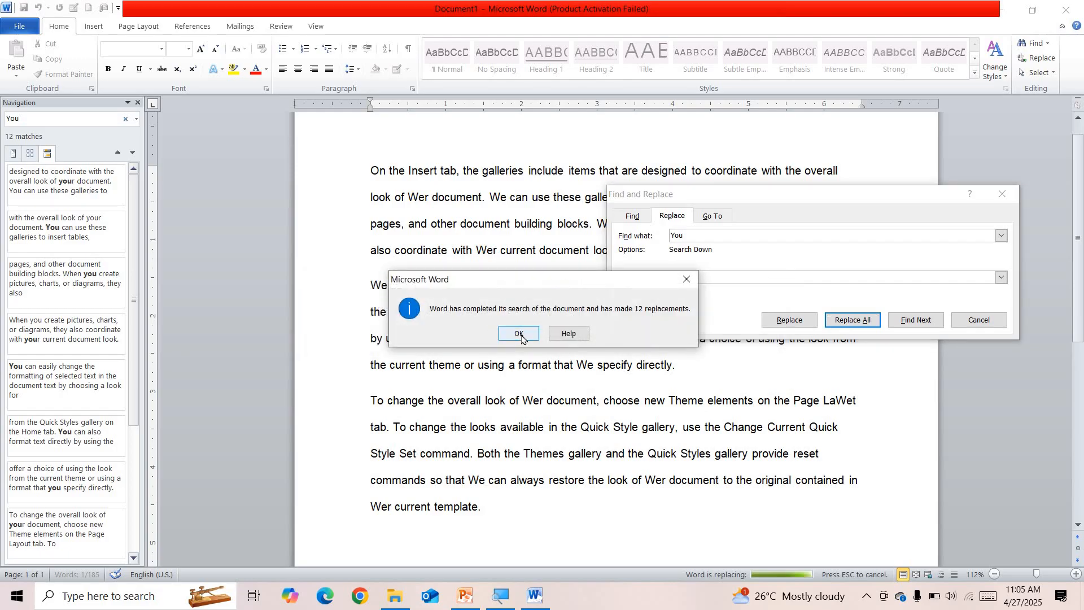
click(519, 335)
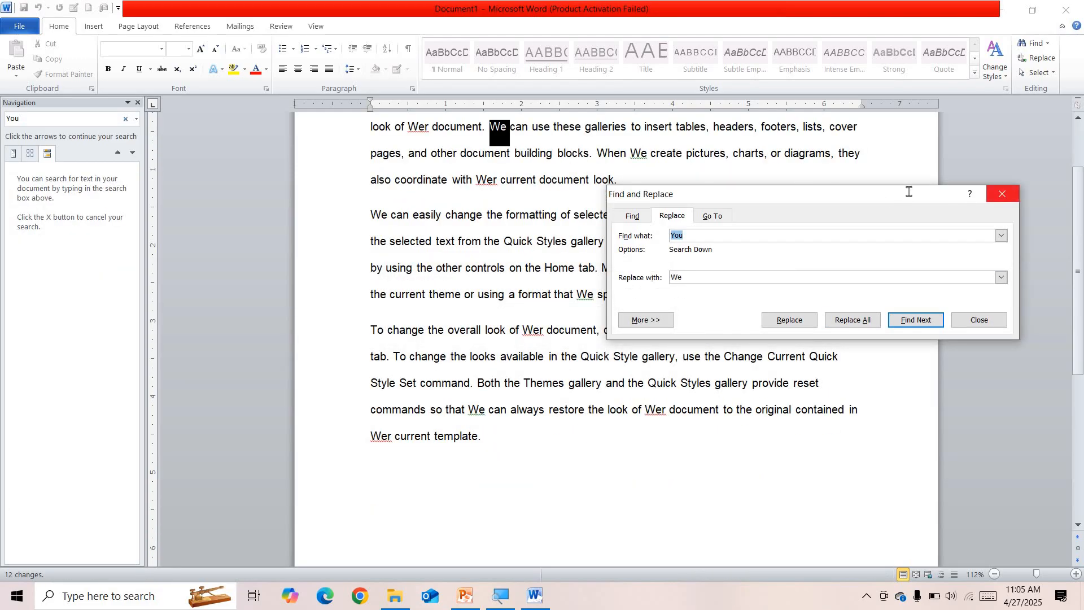
click(1003, 194)
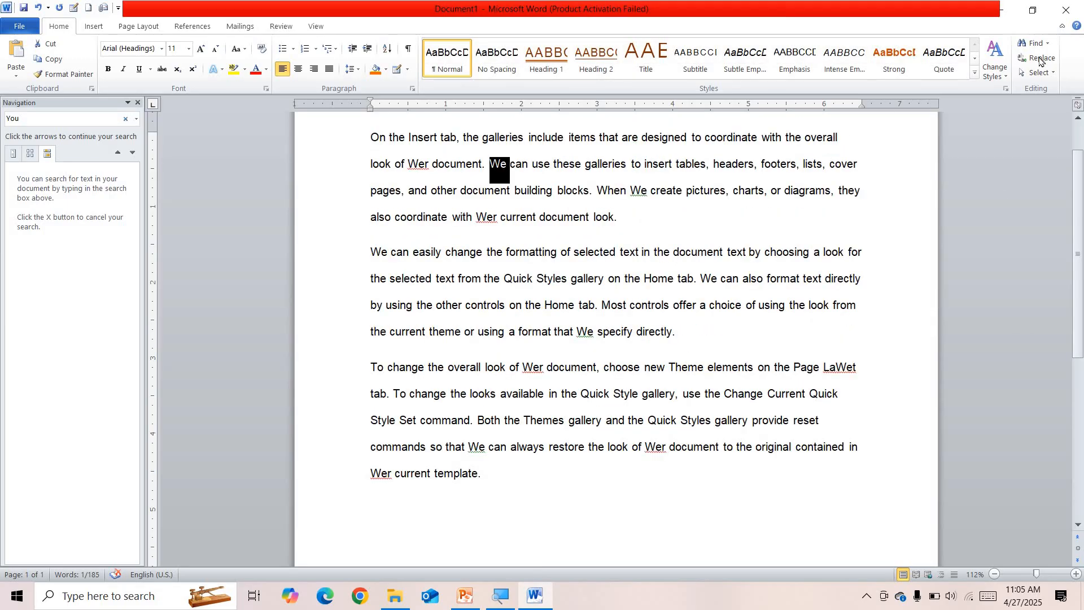
click(1041, 59)
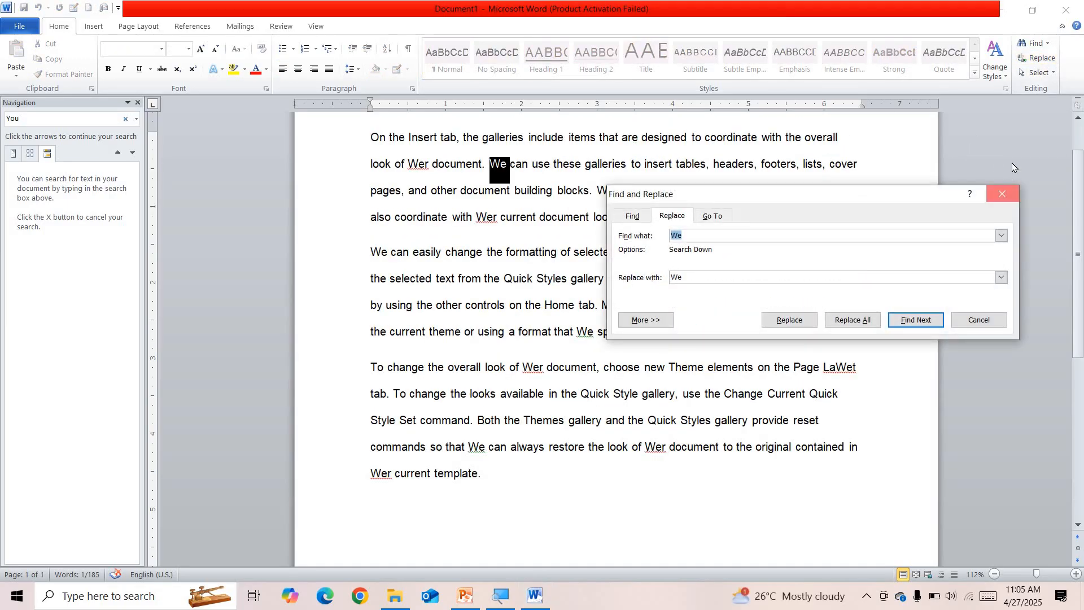
key(Escape)
click(1046, 79)
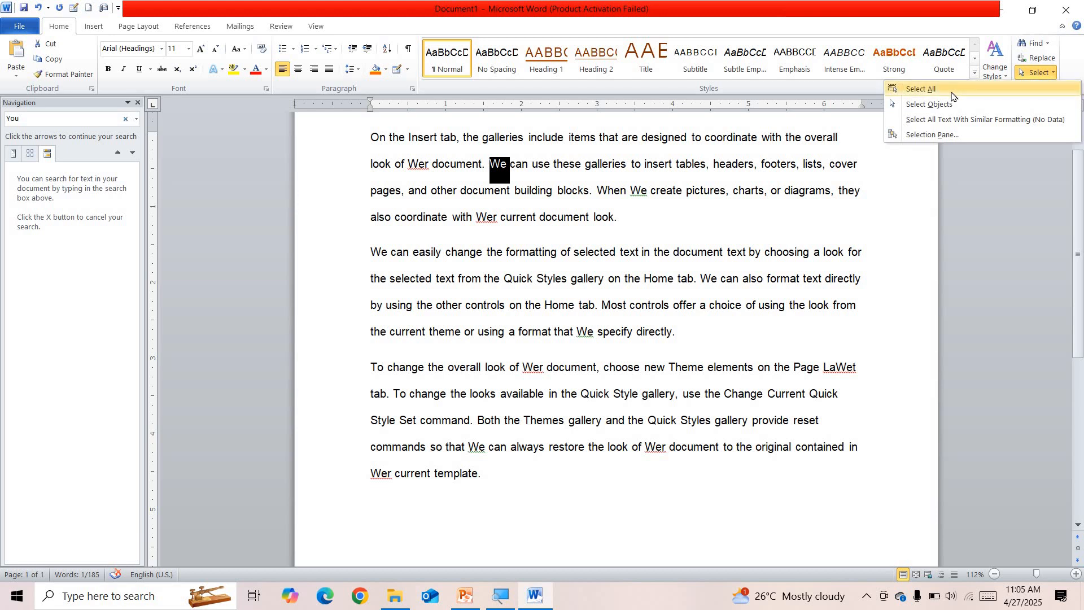
Select all text, then switch to Select Objects mode and clear the selection
click(953, 92)
click(1036, 78)
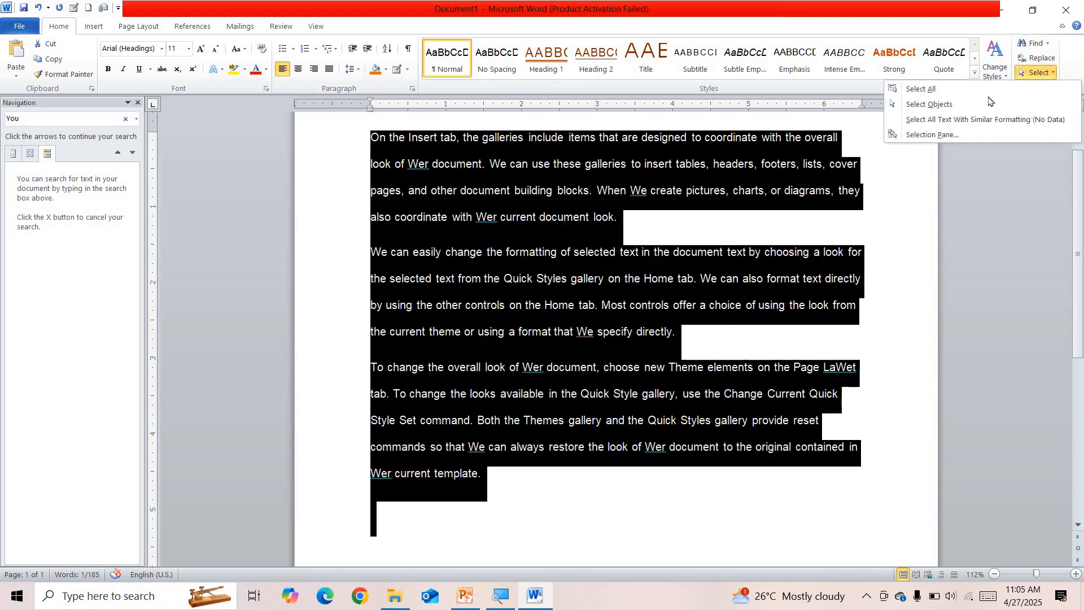
click(974, 106)
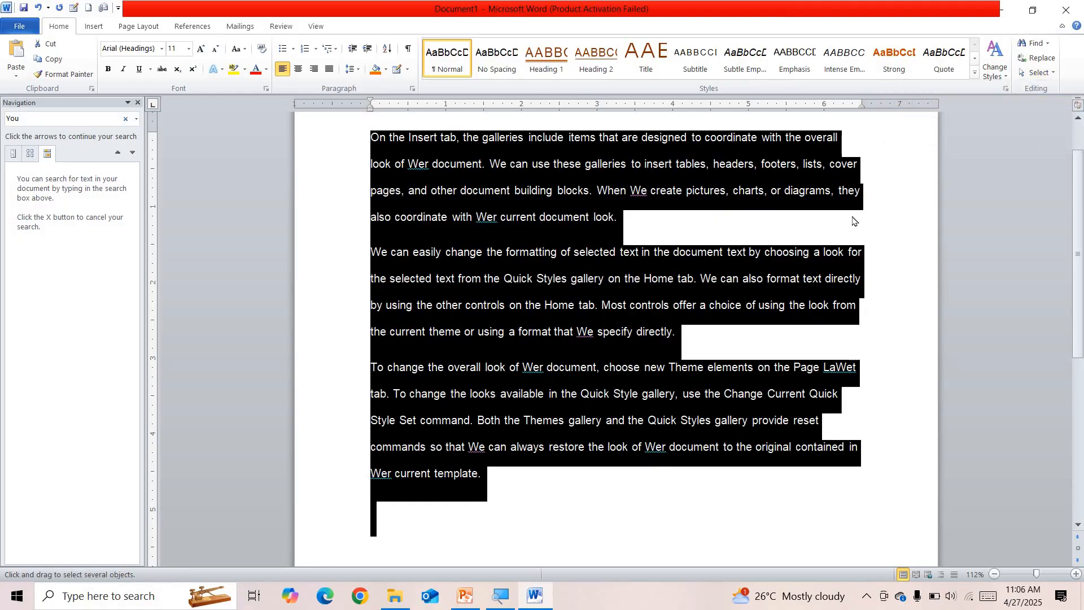
click(579, 225)
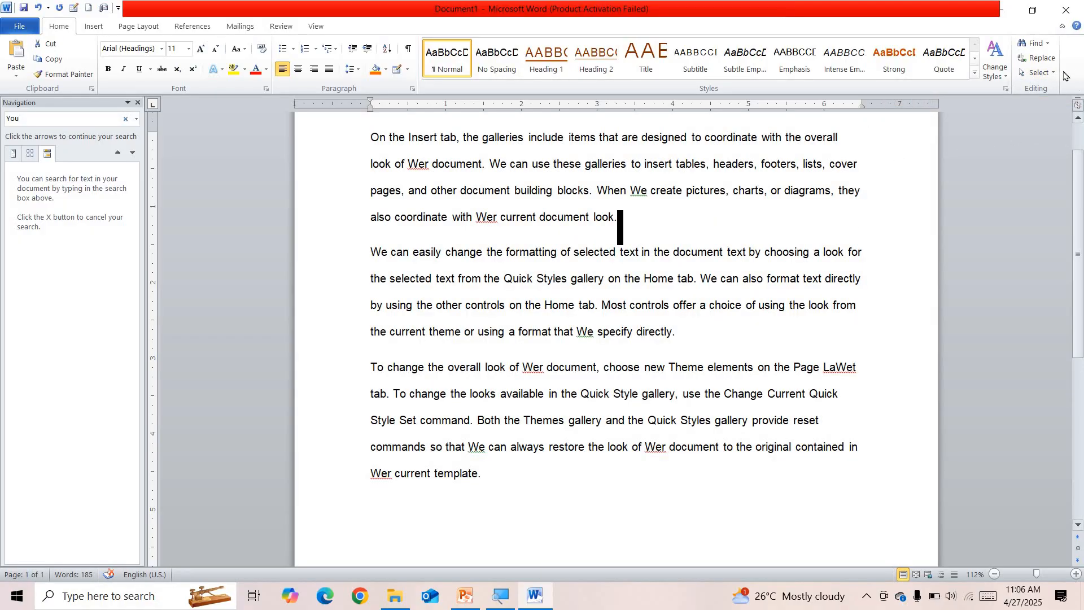
click(1036, 72)
click(977, 105)
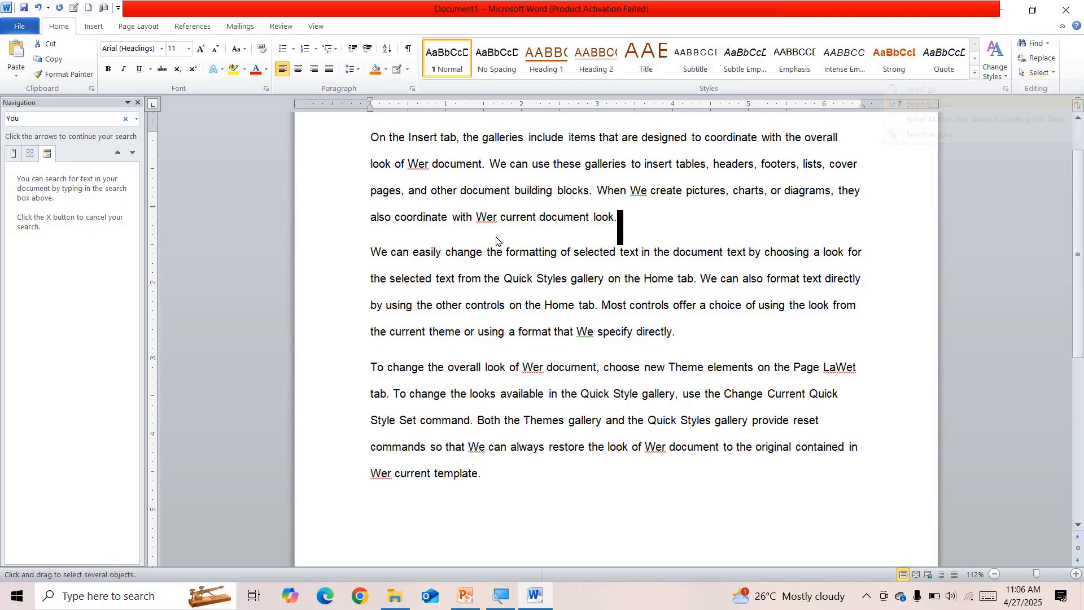
Select the word 'building' and choose Select All Text With Similar Formatting
click(555, 277)
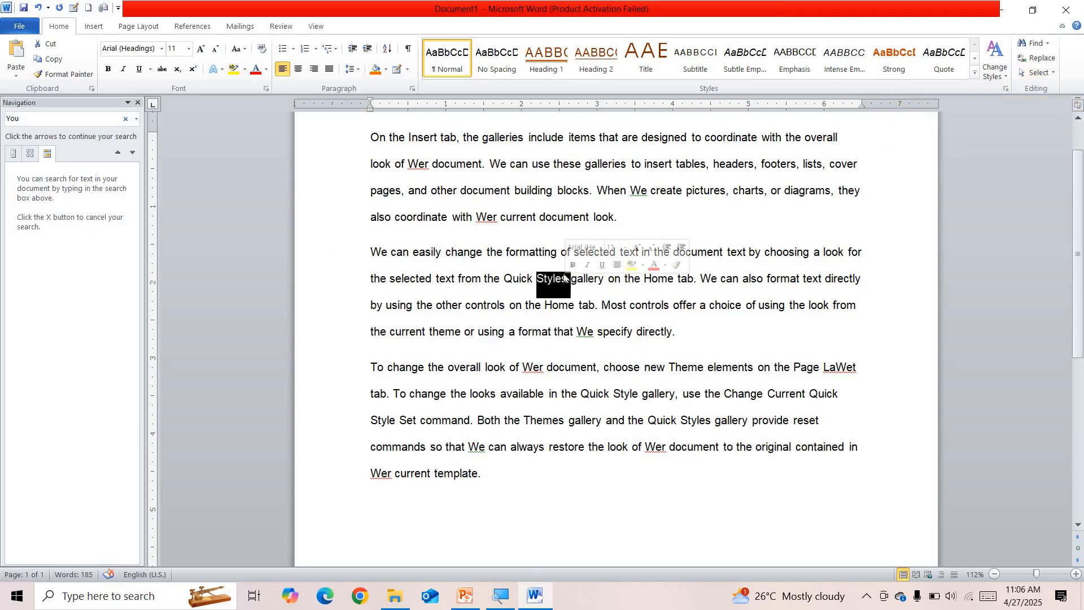
scroll(555, 276, up, 1)
click(555, 274)
double_click(555, 273)
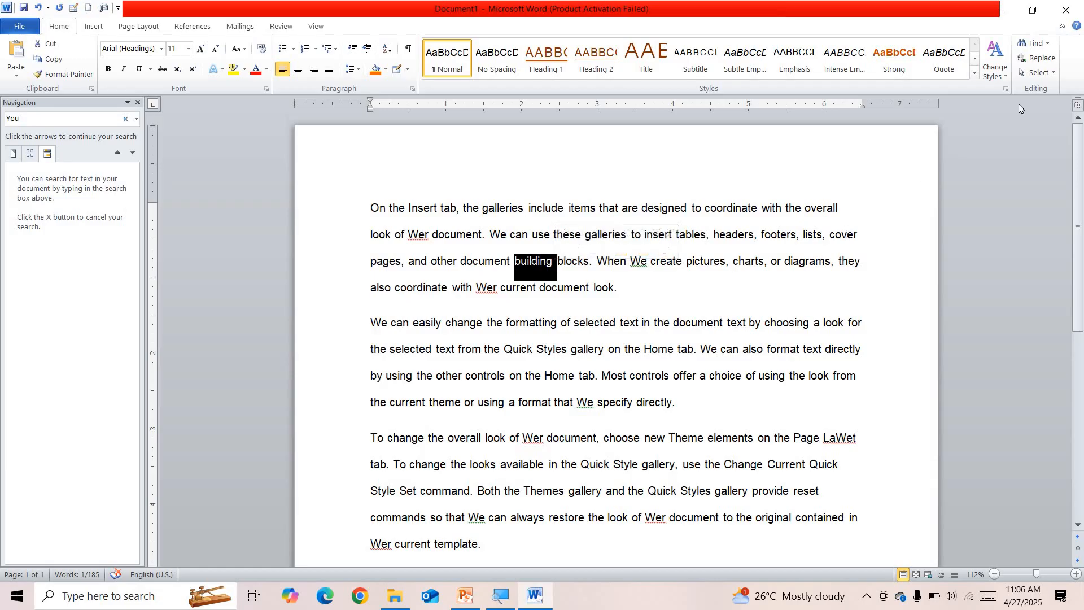
click(1039, 79)
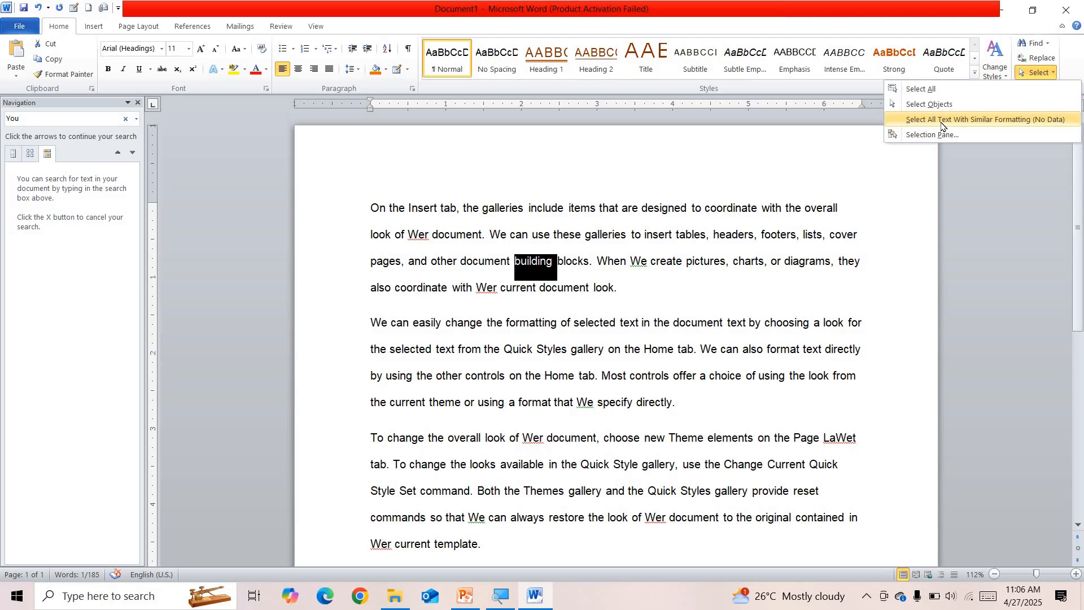
click(942, 120)
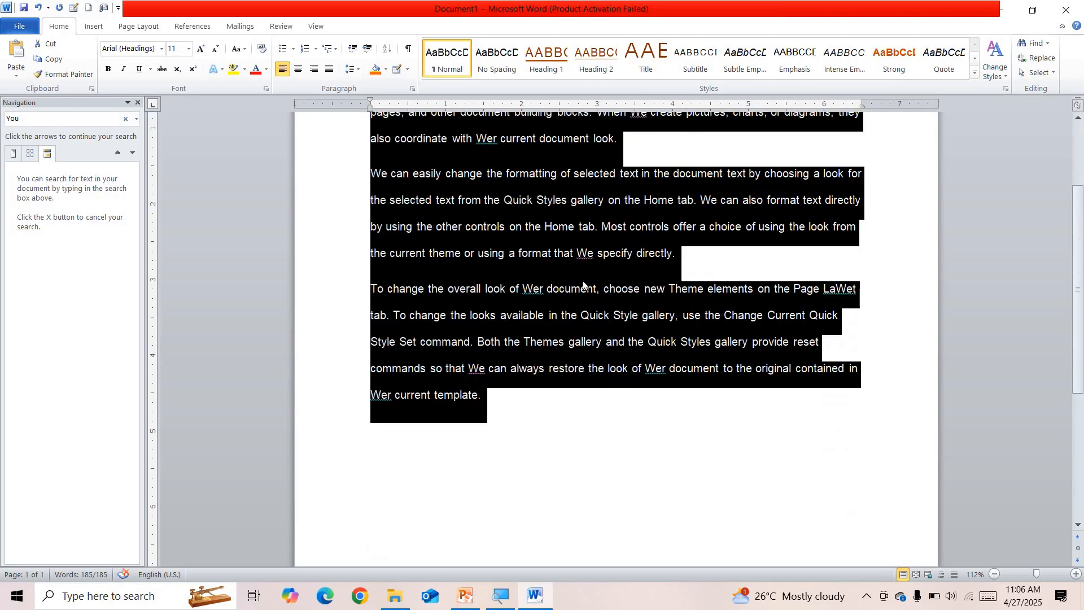
click(1039, 72)
Delete all the selected text and type a full name in its place
click(972, 120)
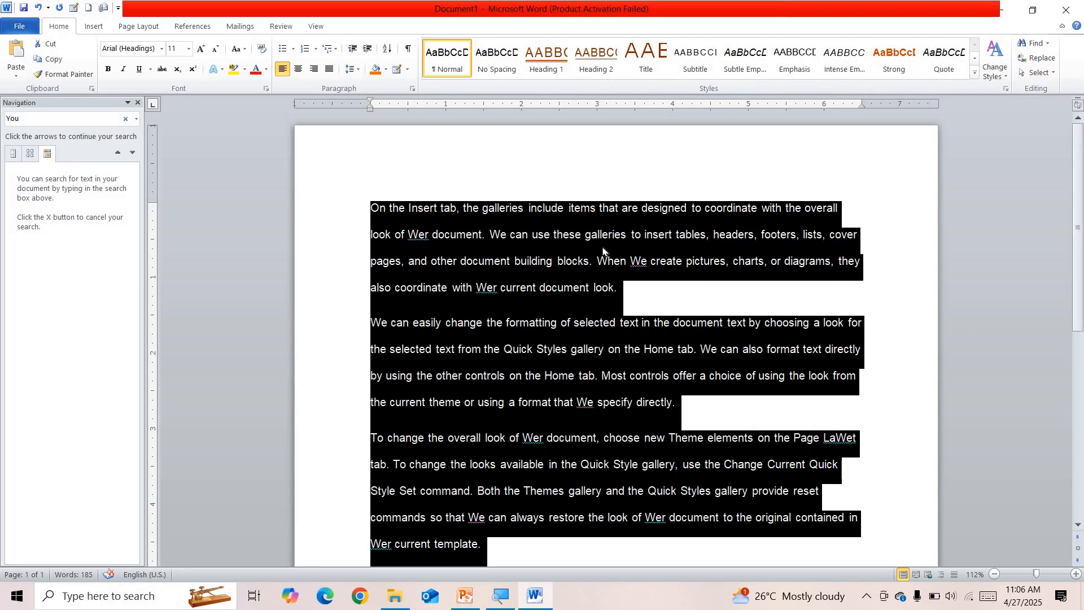
key(Delete)
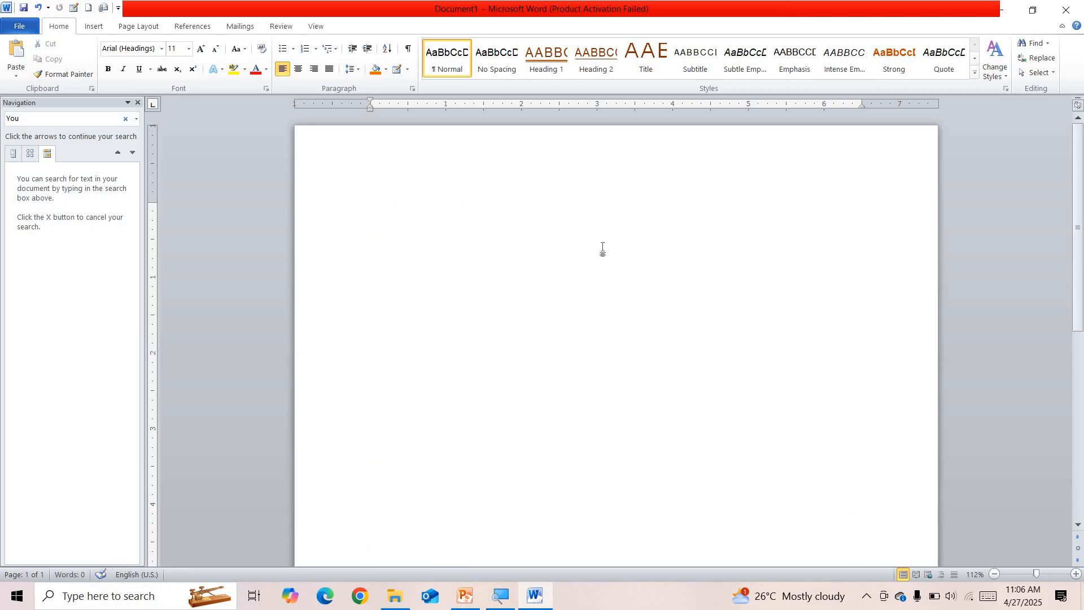
text(=)
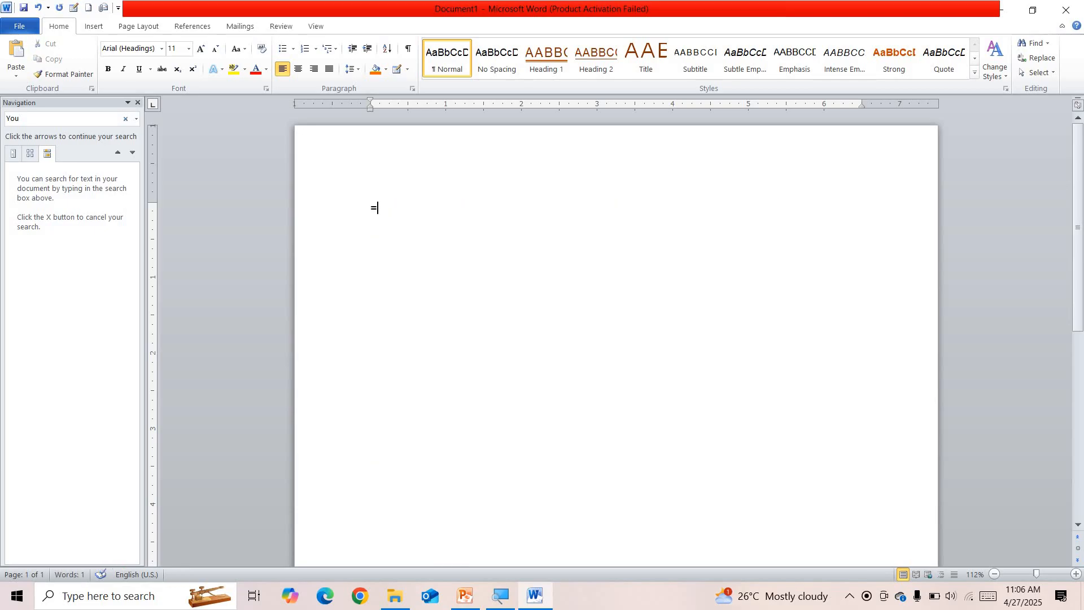
key(BackSpace)
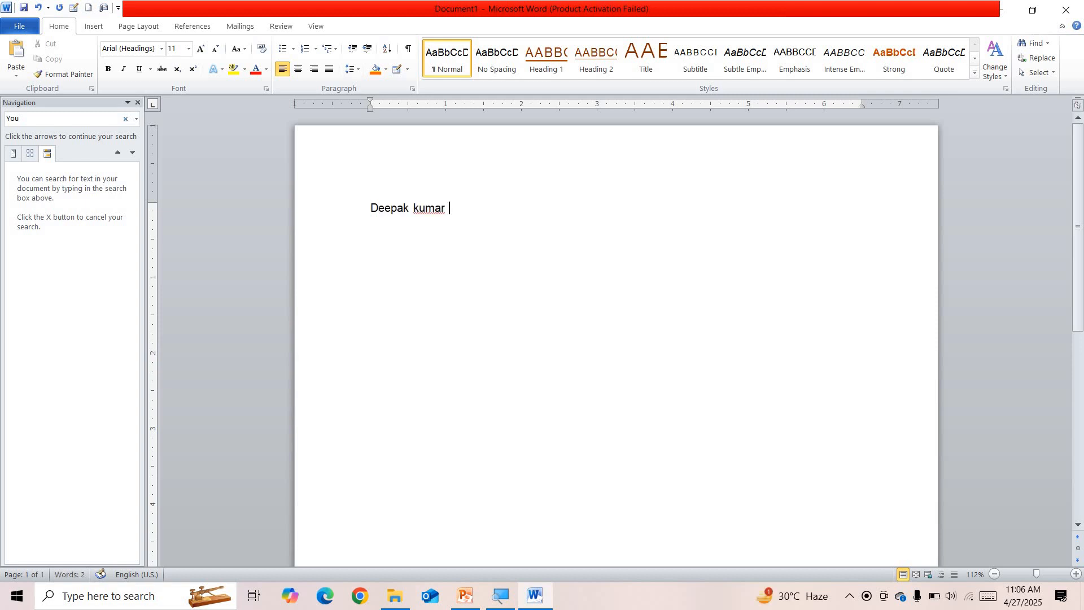
Select the typed name line and format it as Hidden in the Font dialog
key(ctrl+d)
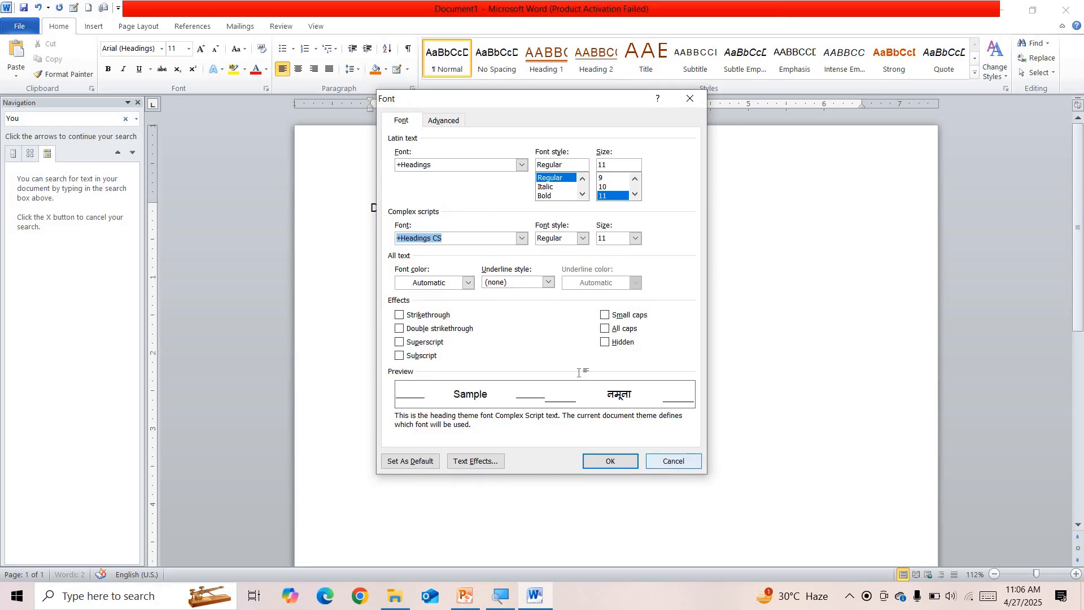
click(673, 461)
key(ctrl+a)
key(ctrl+d)
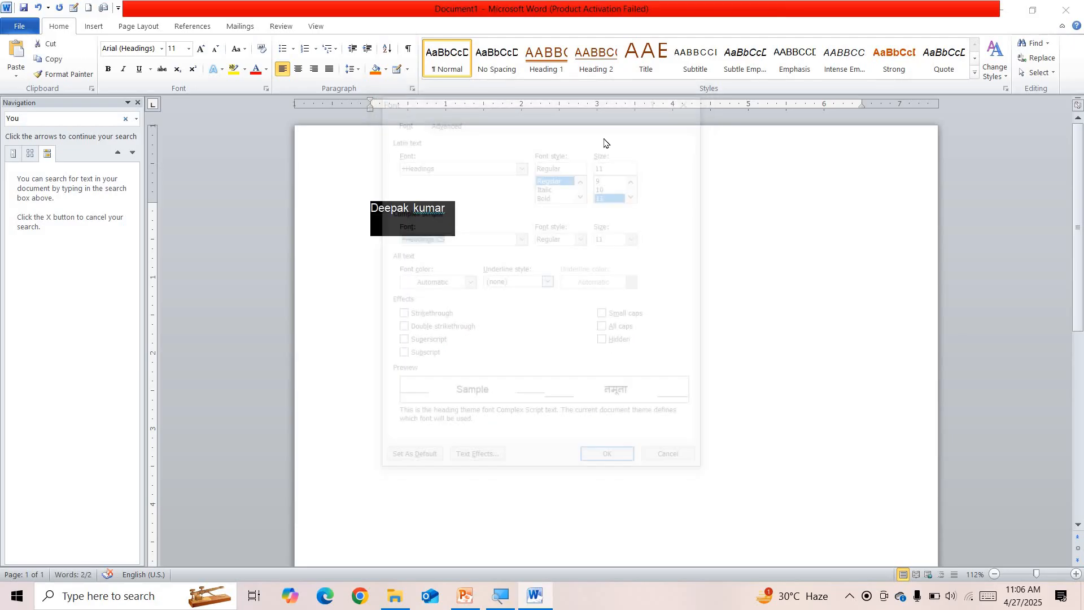
click(617, 342)
click(615, 458)
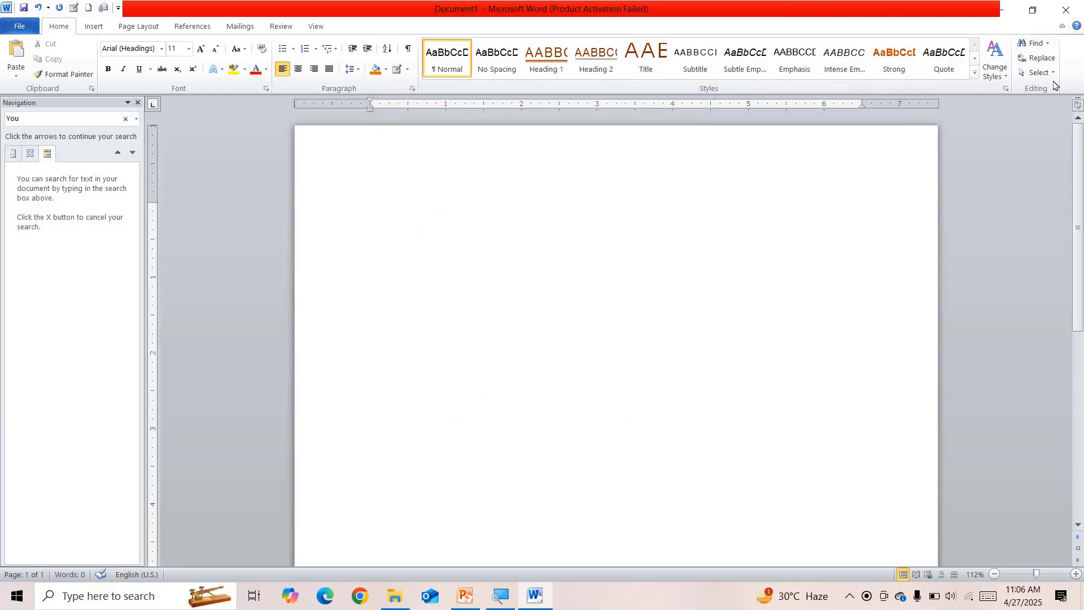
Open and close Find and Replace, then open the Selection Pane
click(1039, 61)
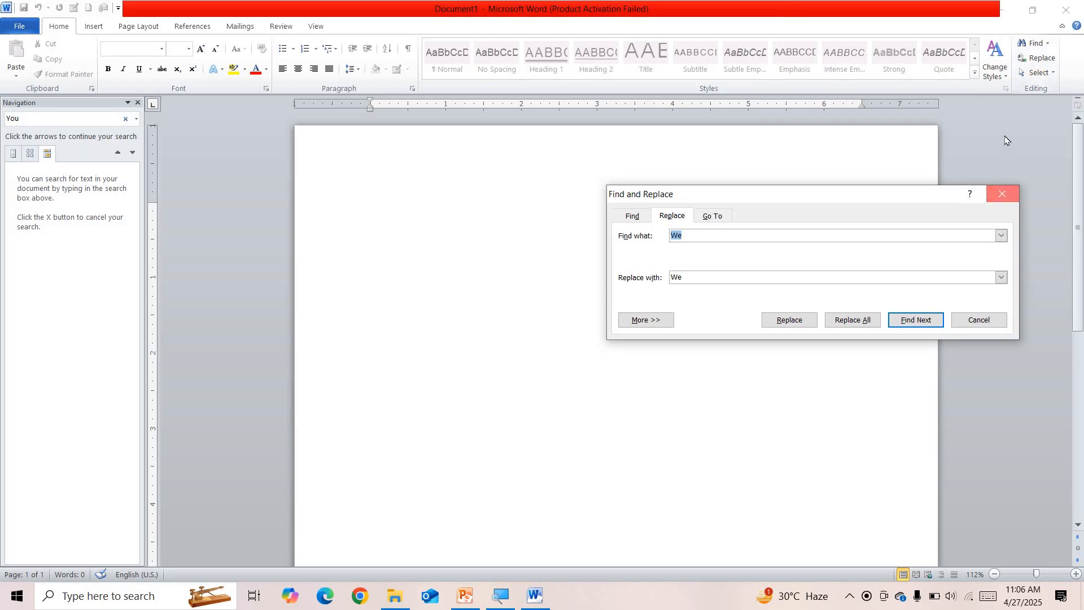
click(1001, 194)
click(1026, 72)
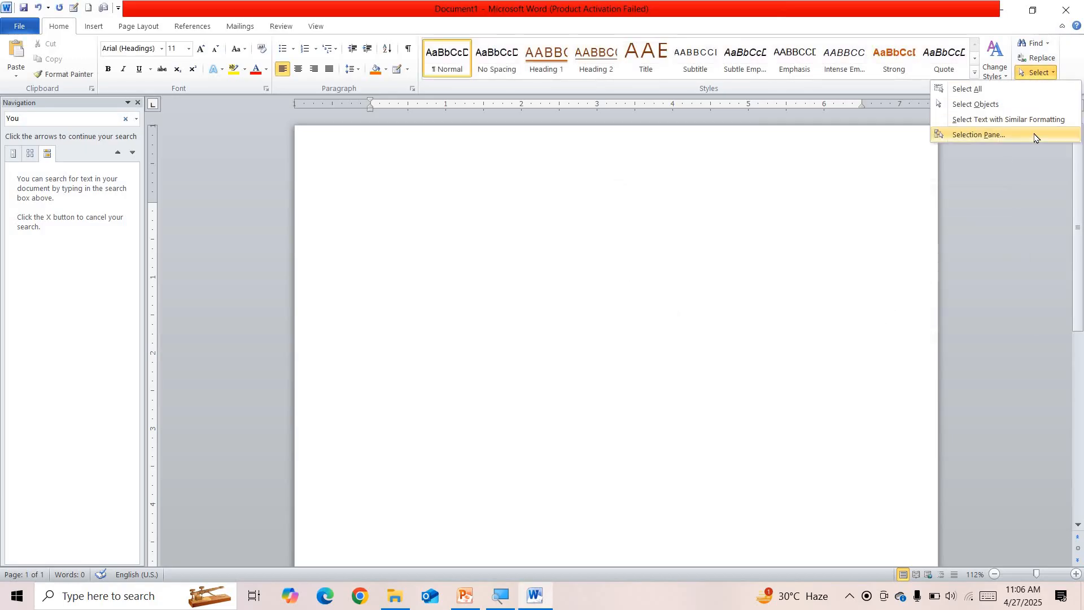
click(1034, 136)
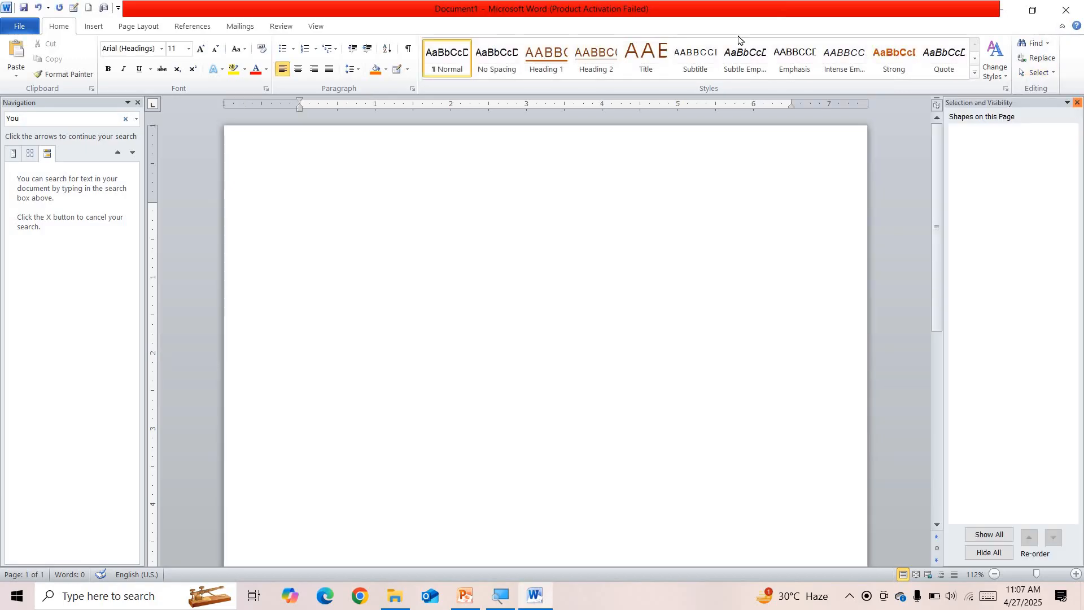
Turn on Show/Hide ¶ to reveal the hidden name line, then close the Selection Pane
click(408, 50)
click(268, 173)
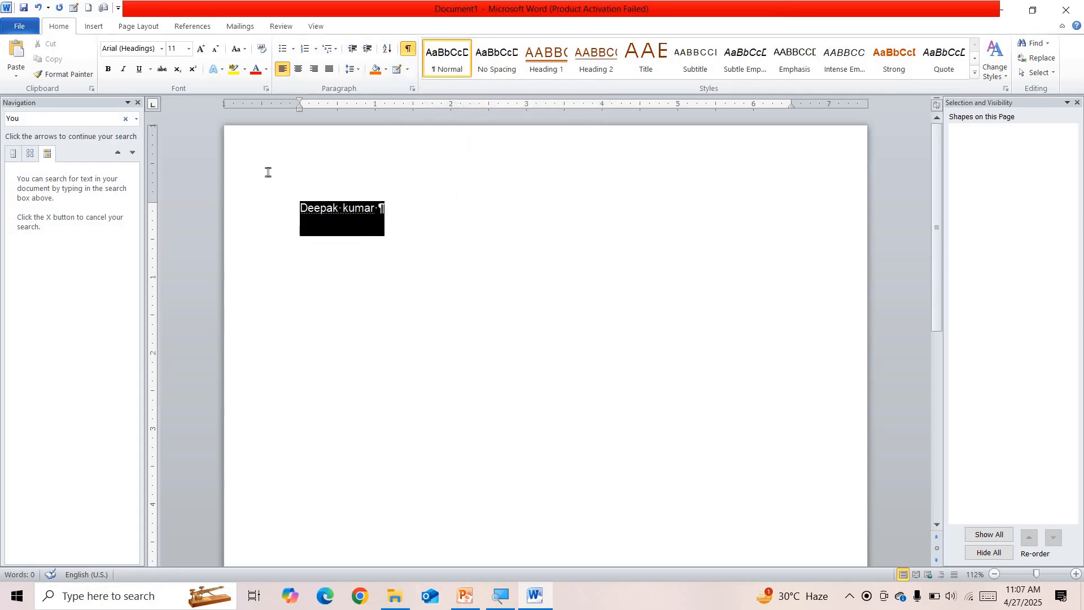
drag(493, 240, 276, 204)
drag(378, 185, 93, 215)
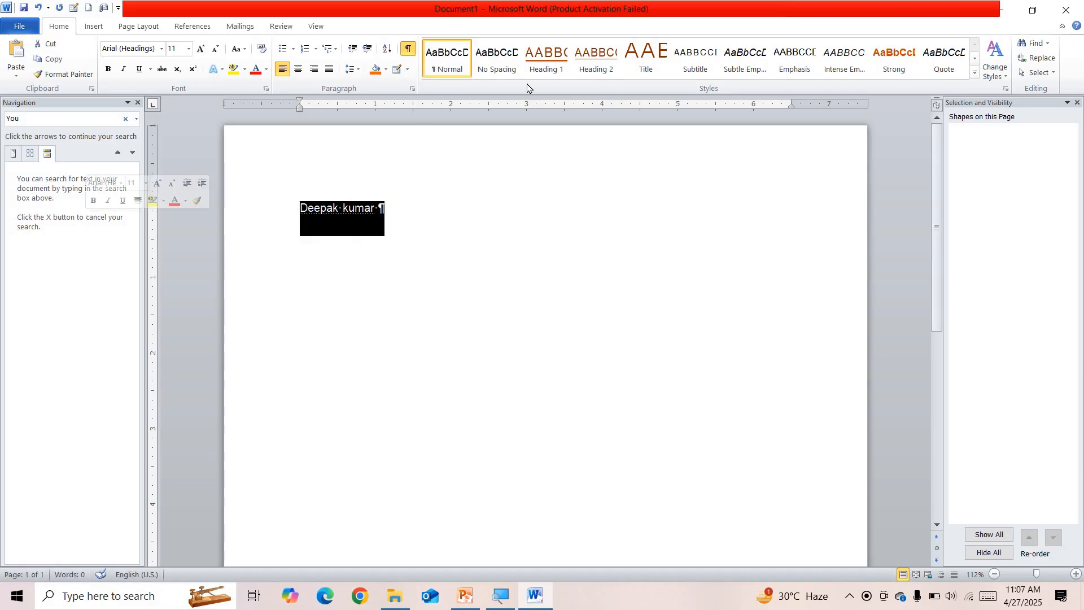
click(1078, 103)
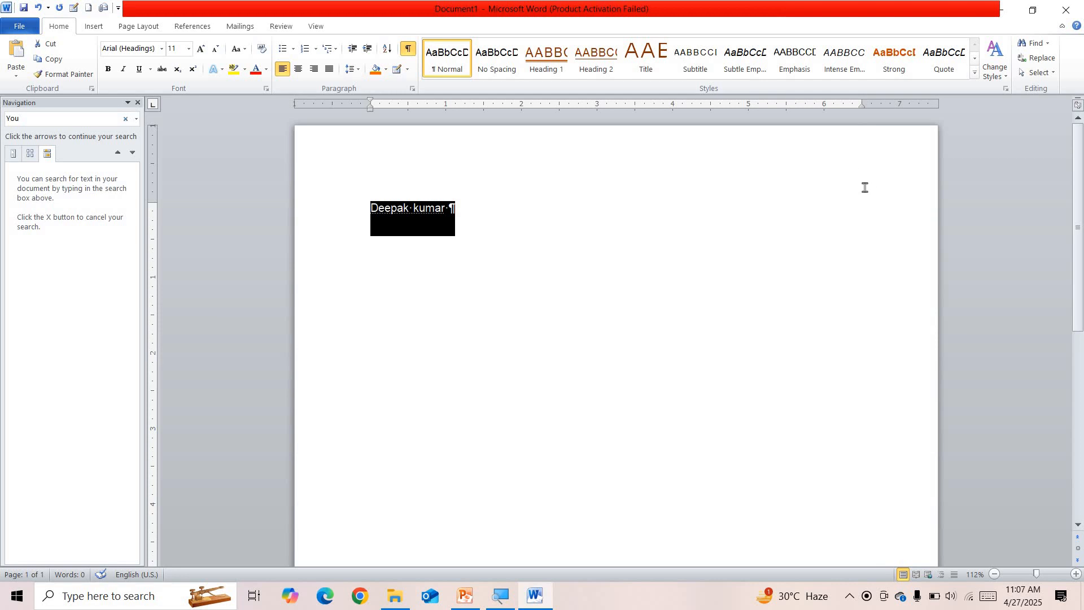
click(864, 187)
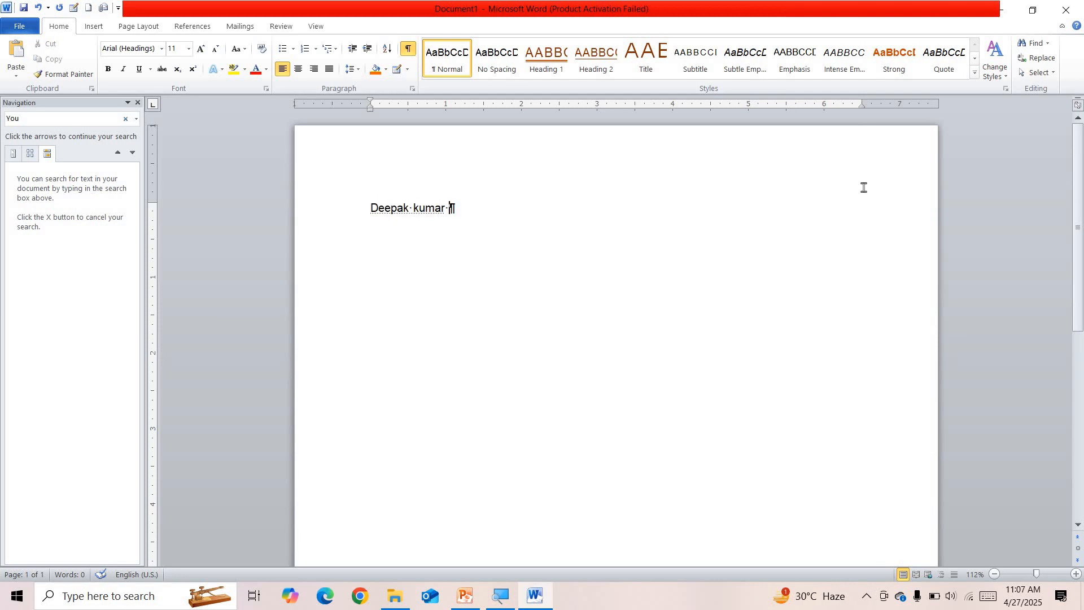